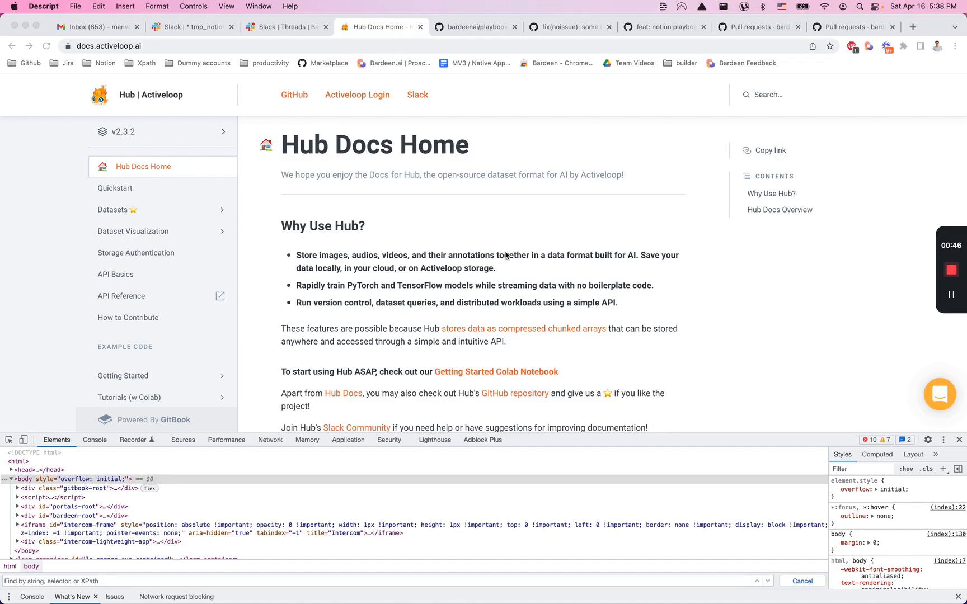
# Inspect the Datasets item of the docs sidebar in the page's HTML
pyautogui.click(120, 528)
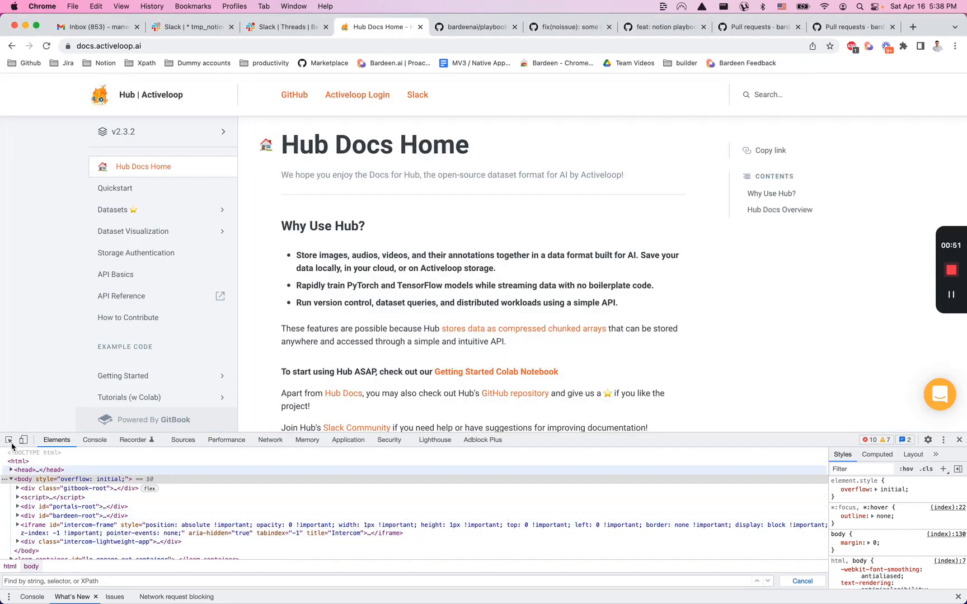
pyautogui.click(11, 446)
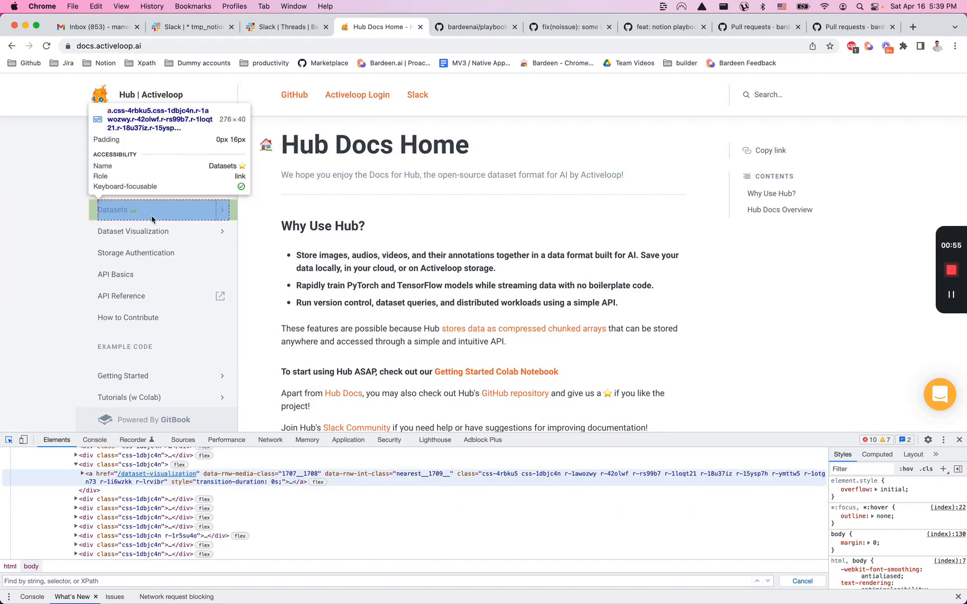
pyautogui.click(151, 218)
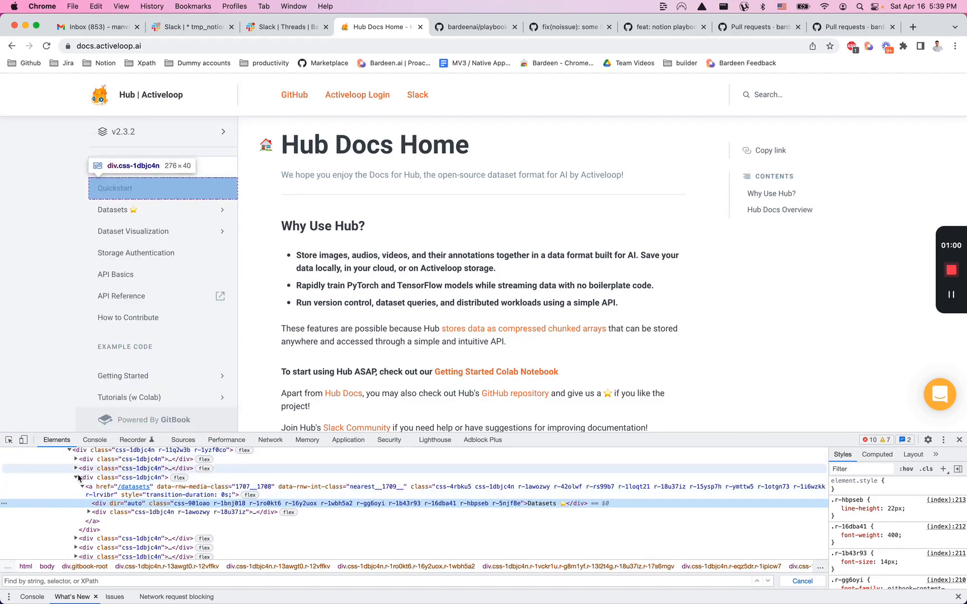
# Examine the sibling div containers of the sidebar menu items in the HTML, including the contents of the Datasets one
pyautogui.click(77, 478)
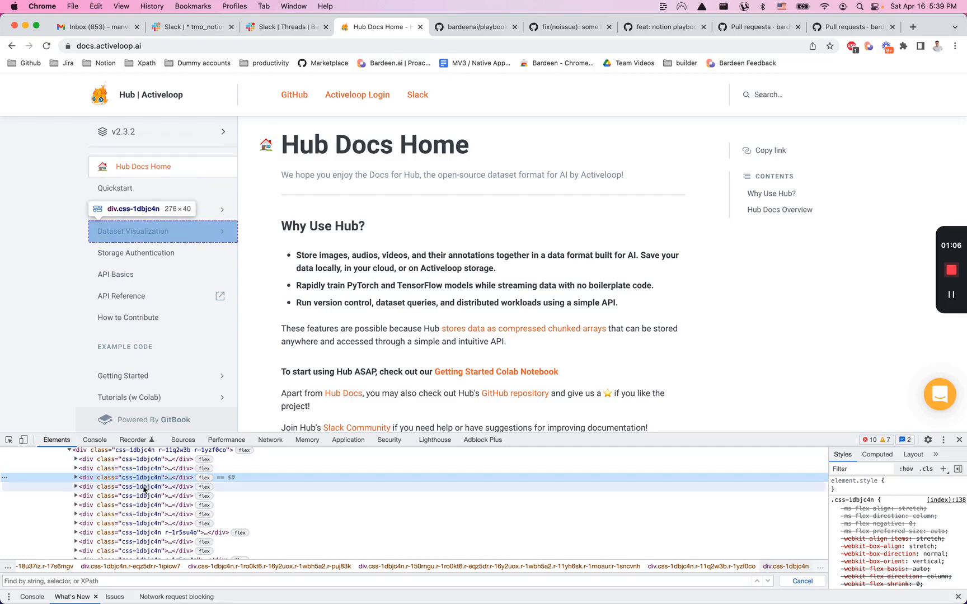
pyautogui.scroll(1, 145, 500)
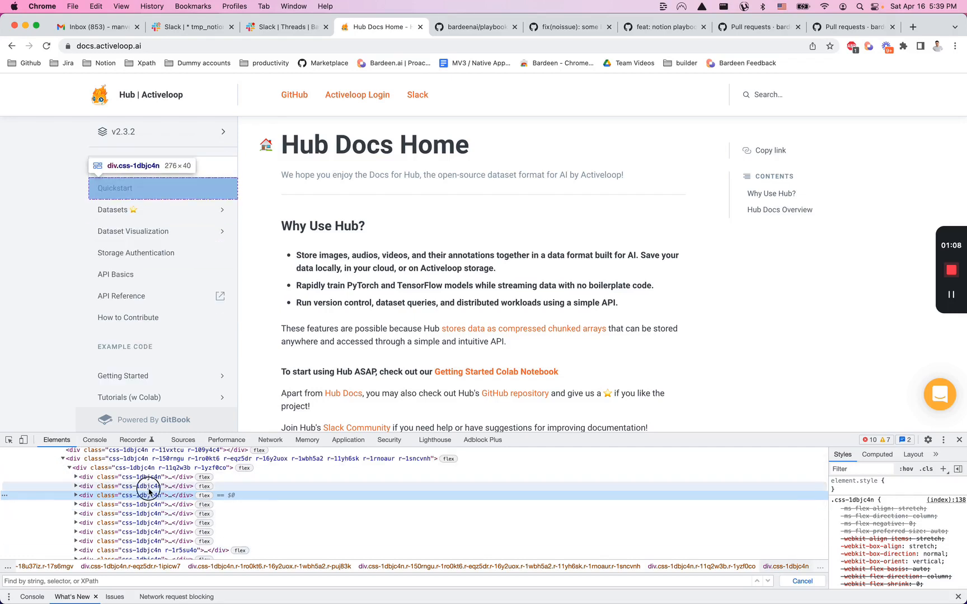
pyautogui.click(138, 488)
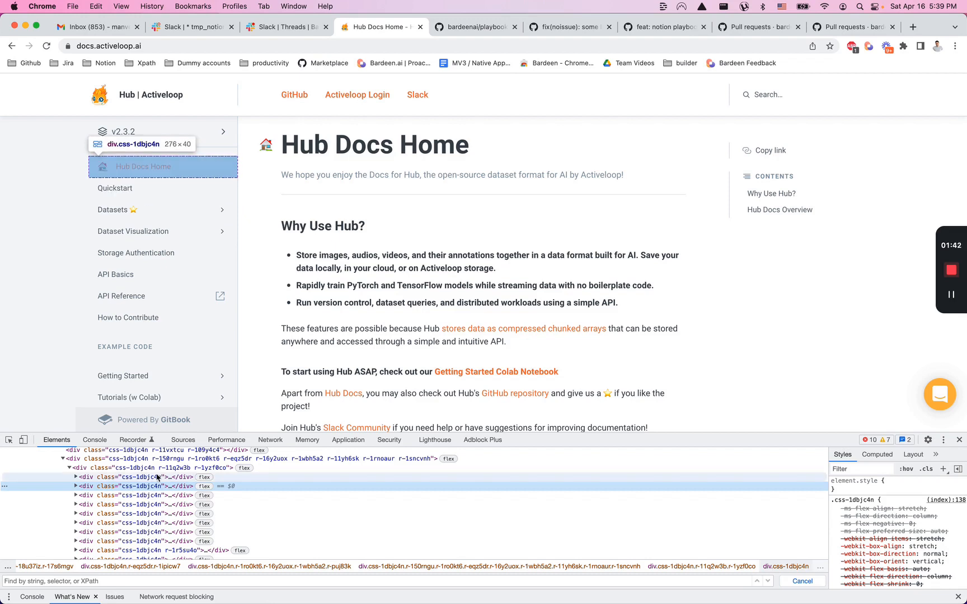
pyautogui.click(149, 497)
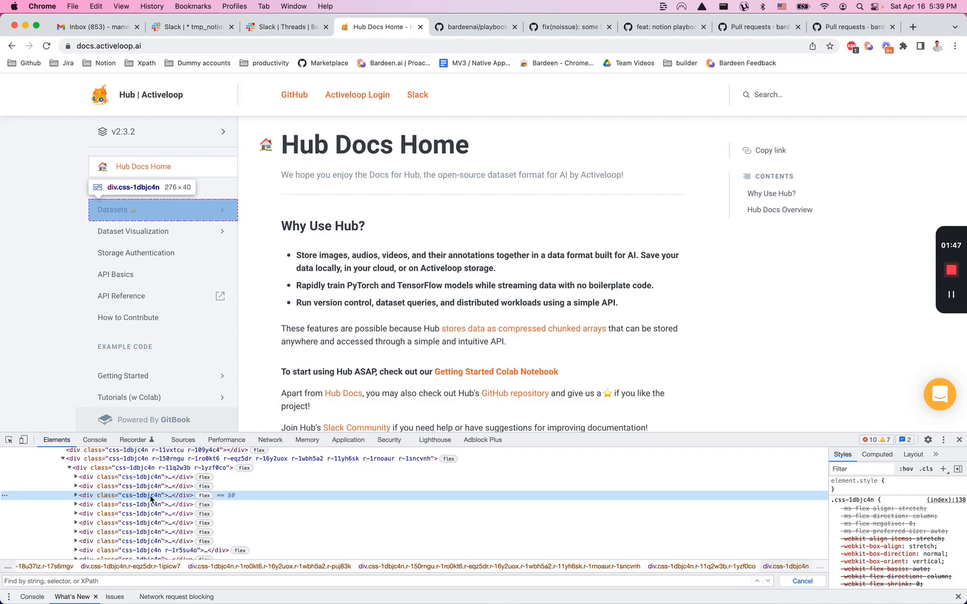
pyautogui.click(75, 496)
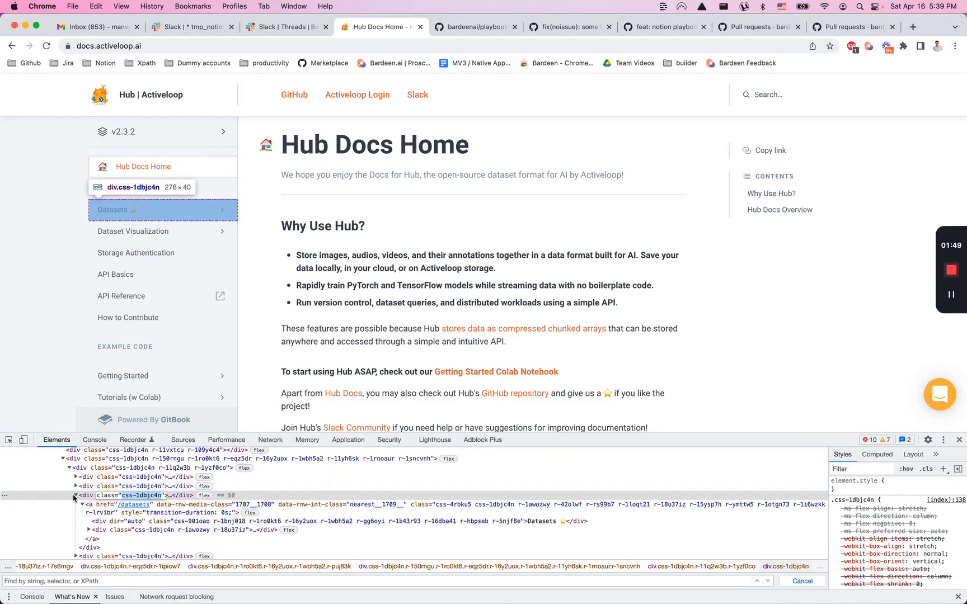
pyautogui.click(75, 496)
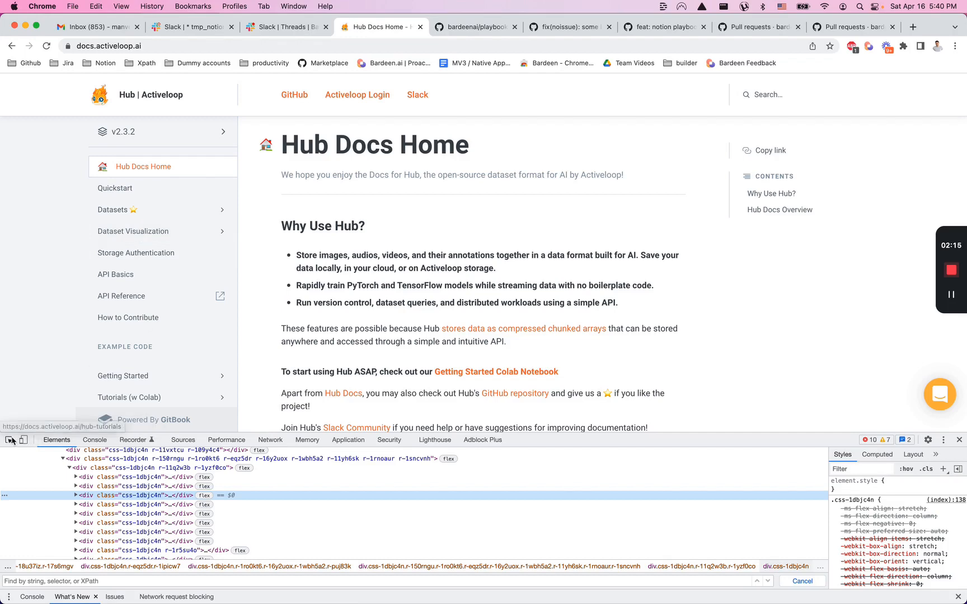
# Inspect the Dataset Visualization item of the sidebar in the page's HTML
pyautogui.press('super+shift+c')
pyautogui.click(170, 236)
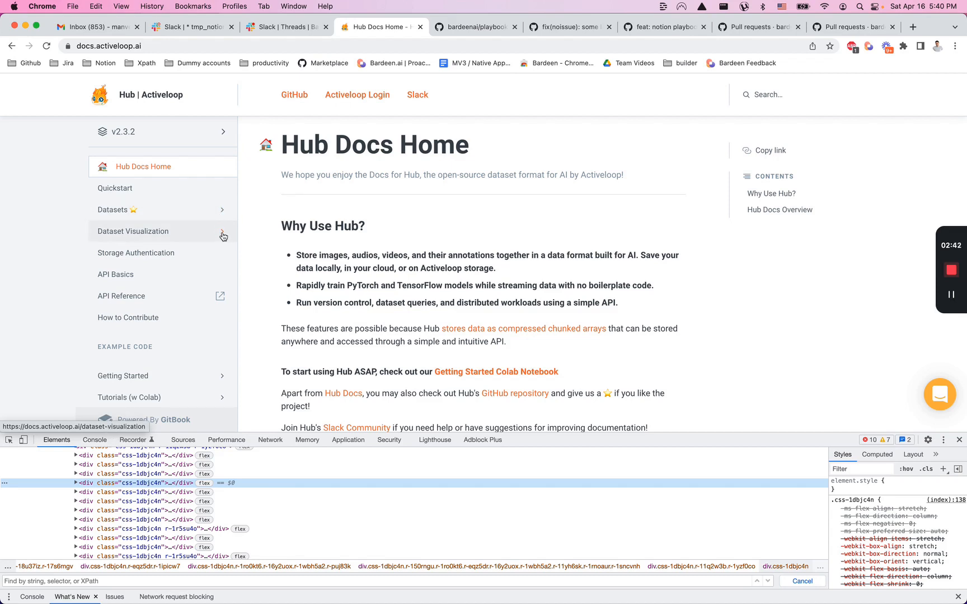
pyautogui.click(9, 439)
pyautogui.click(161, 240)
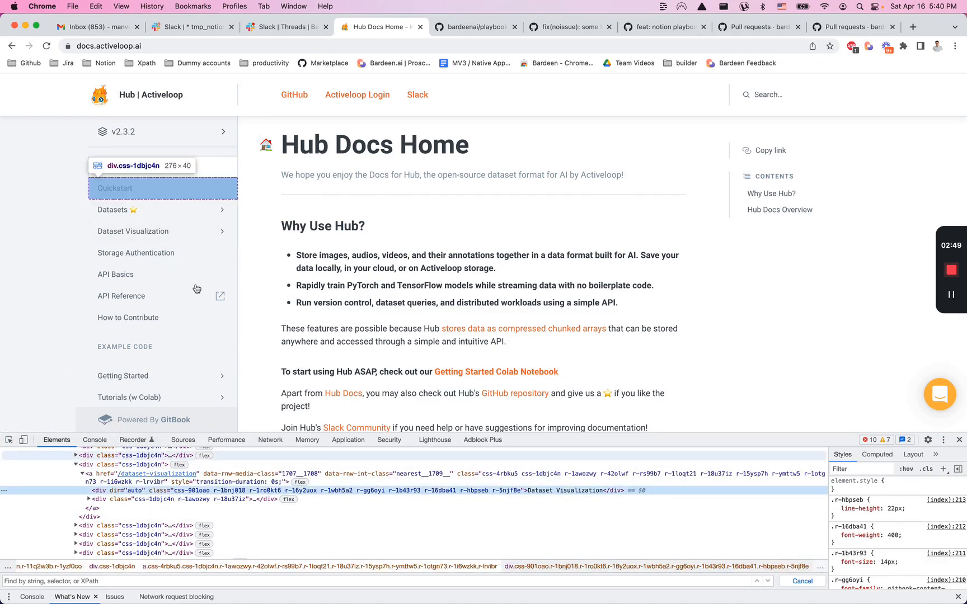
# Unfold the Dataset Visualization submenu, examine its nested container in the HTML, and fold the submenu again
pyautogui.click(223, 233)
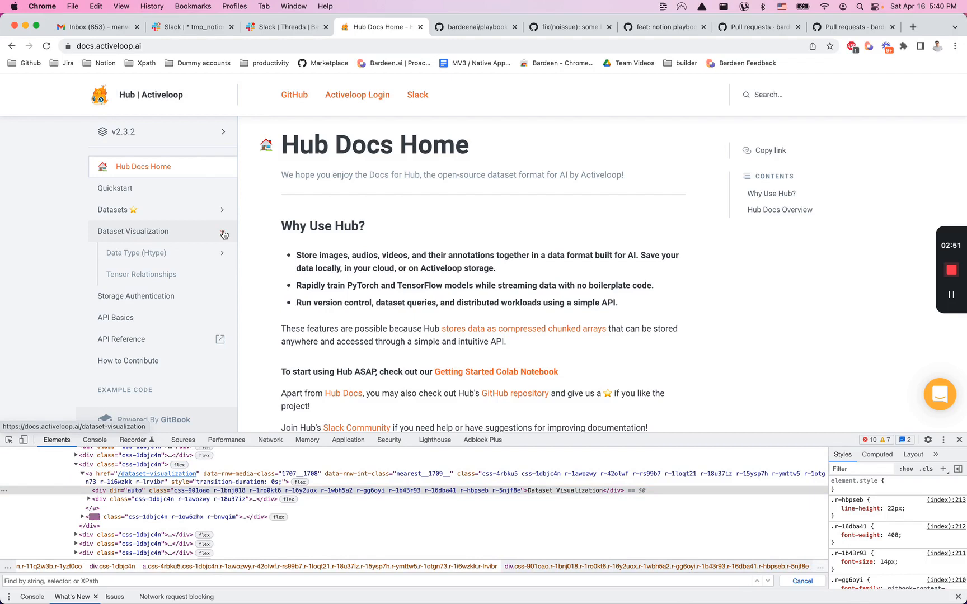
pyautogui.click(101, 519)
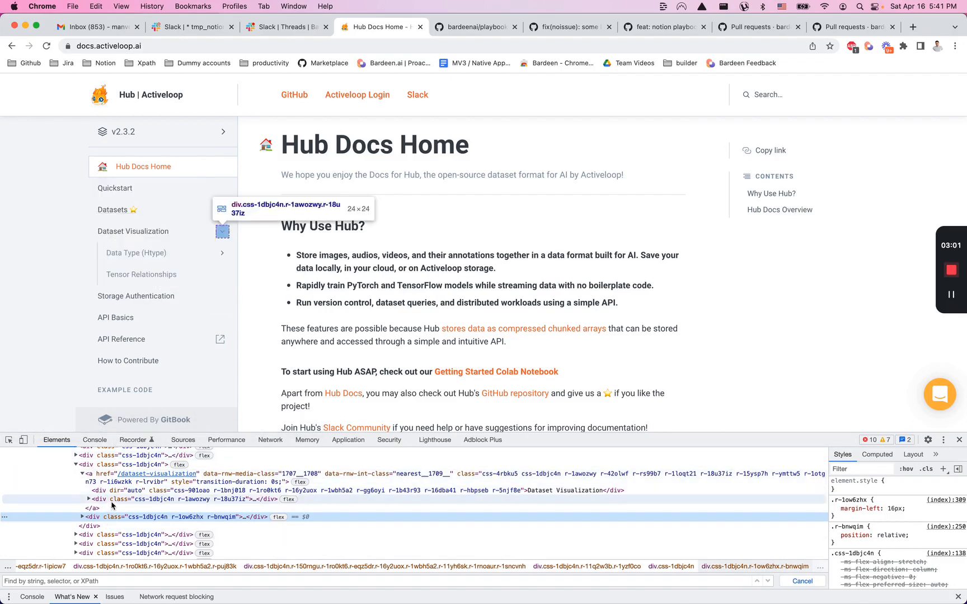
pyautogui.click(222, 233)
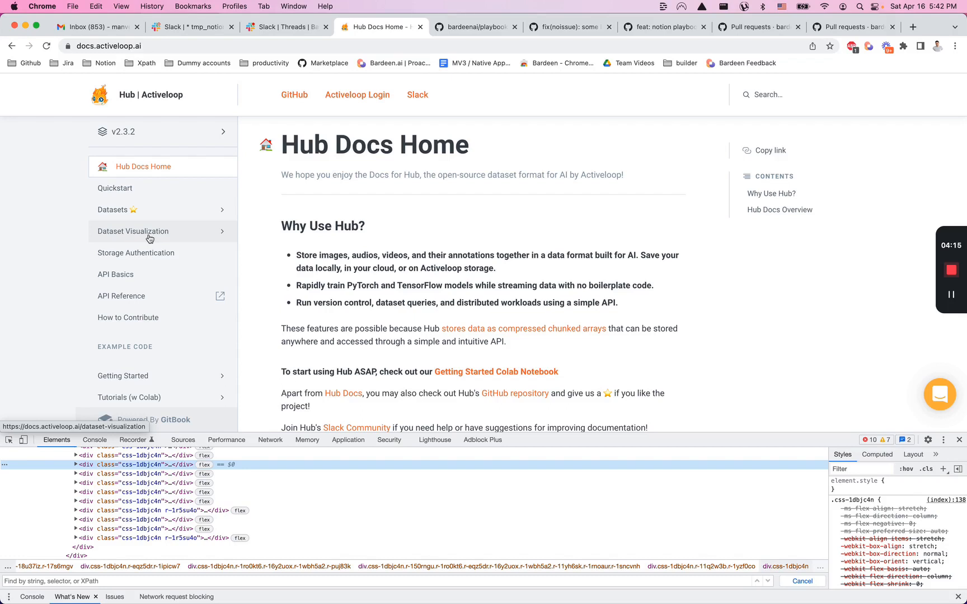
# Launch the Bardeen extension and open the scraper template choice of a "Scrape data on active tab" action
pyautogui.click(868, 51)
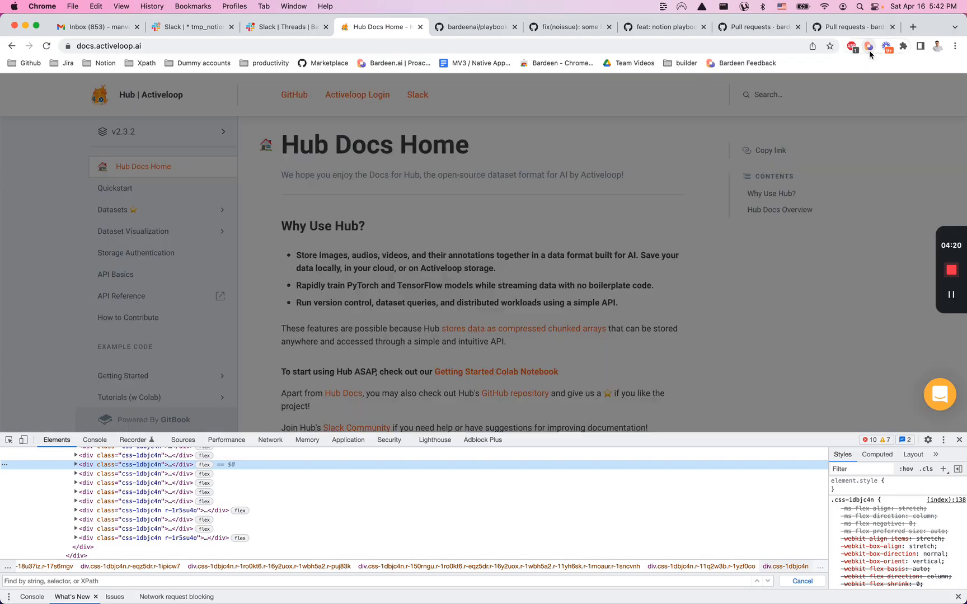
pyautogui.click(226, 169)
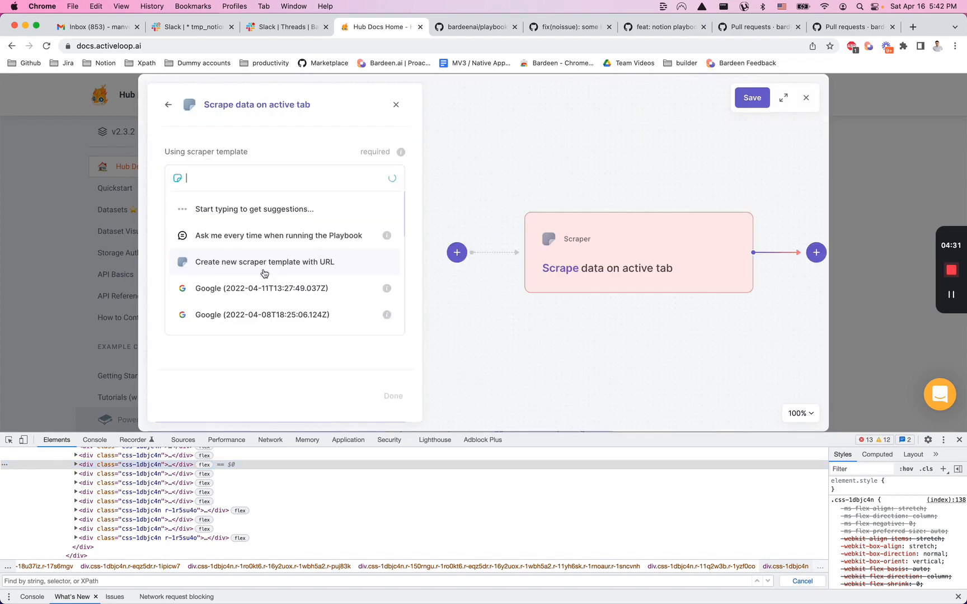
pyautogui.click(264, 271)
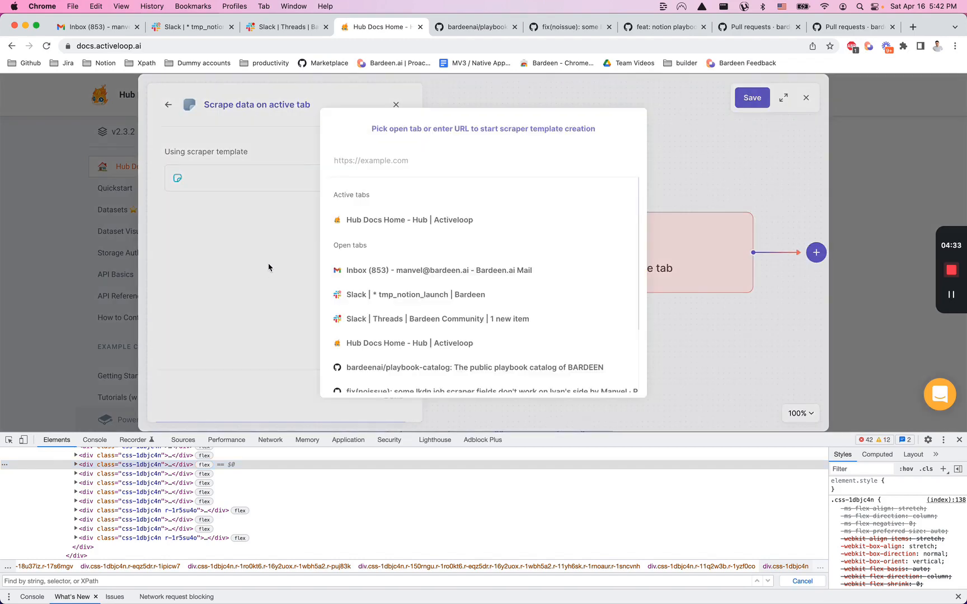
pyautogui.click(378, 221)
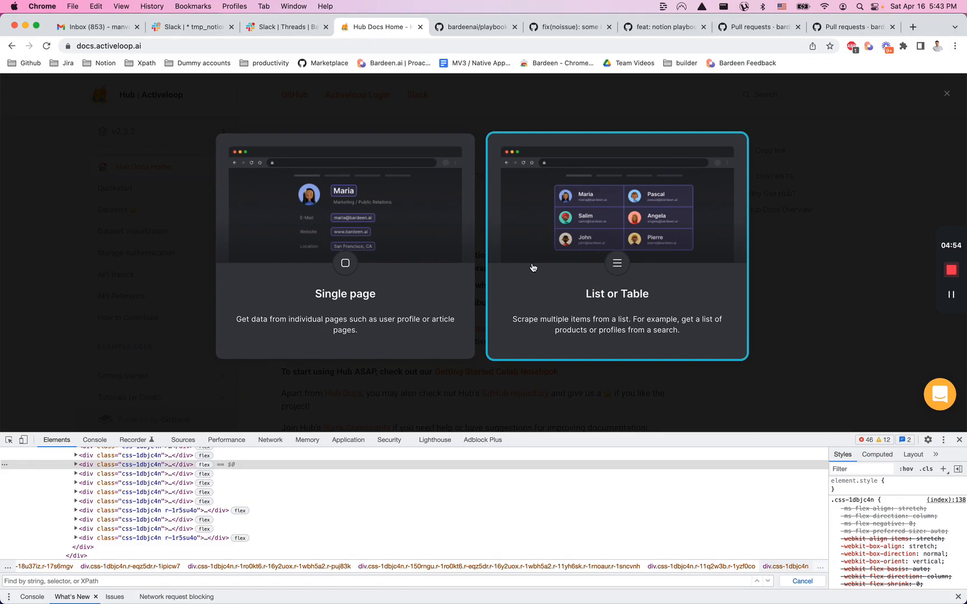
pyautogui.click(945, 96)
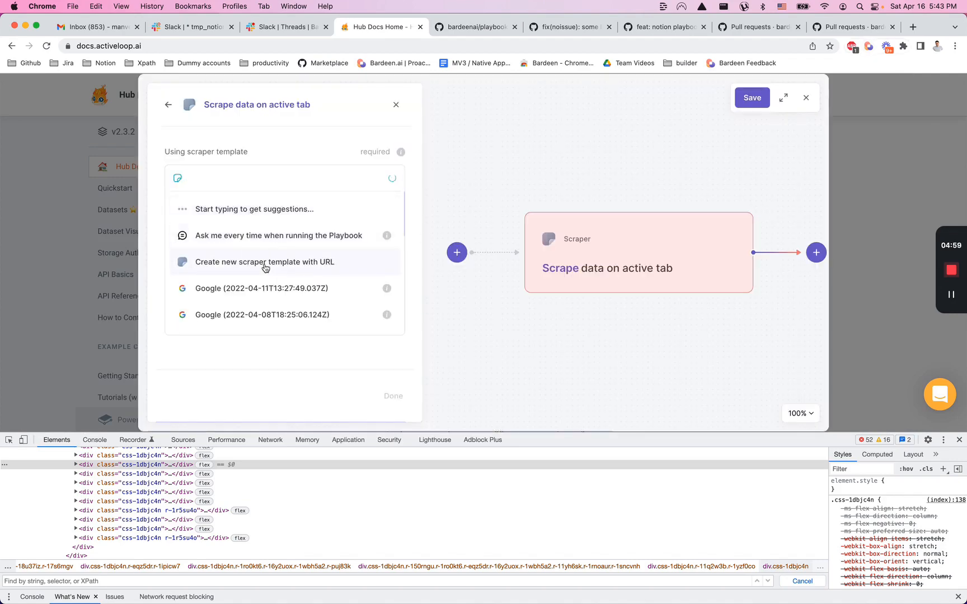
# Create a new List or Table scraper template for the active Hub Docs Home tab
pyautogui.click(265, 267)
pyautogui.click(397, 224)
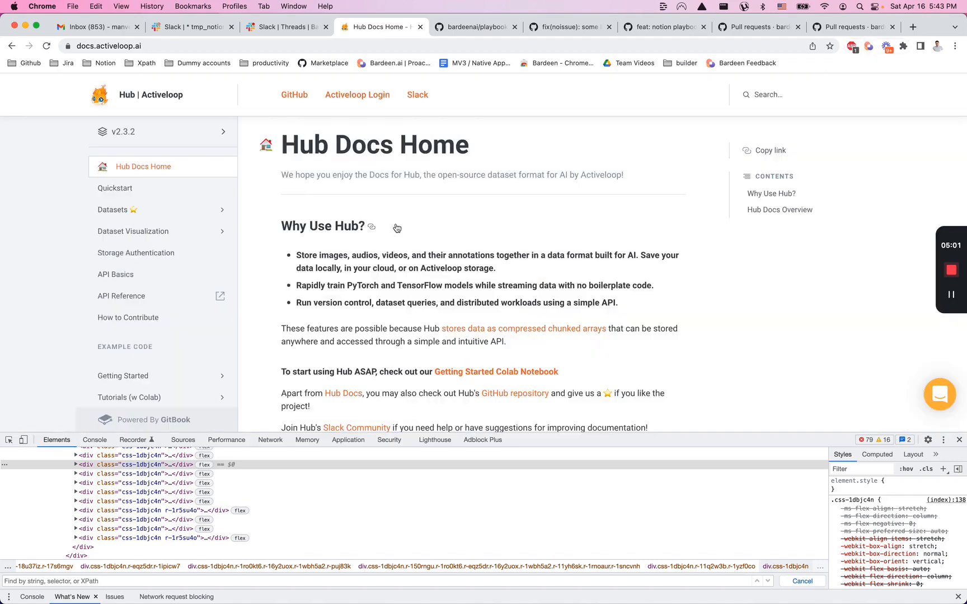
pyautogui.click(542, 250)
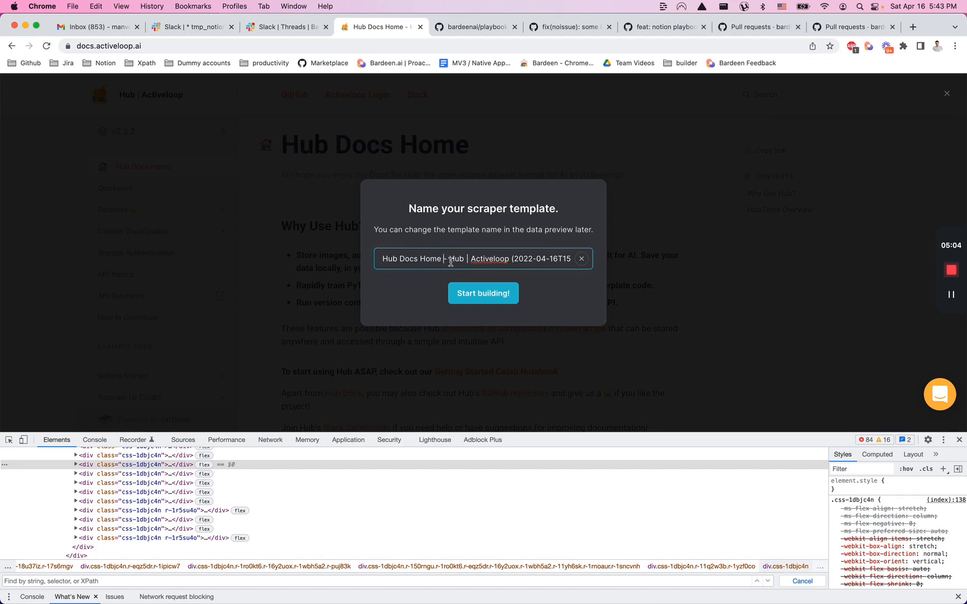
# Name the scraper template "Expanding menu items" and start building it
pyautogui.press('super+a')
pyautogui.write('Expanding')
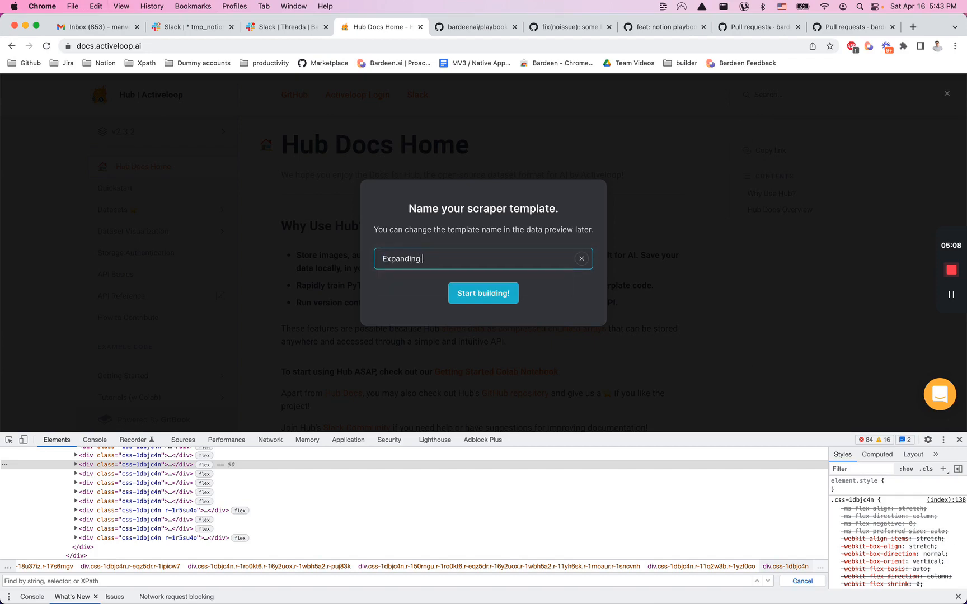
pyautogui.write(' menu items')
pyautogui.click(482, 292)
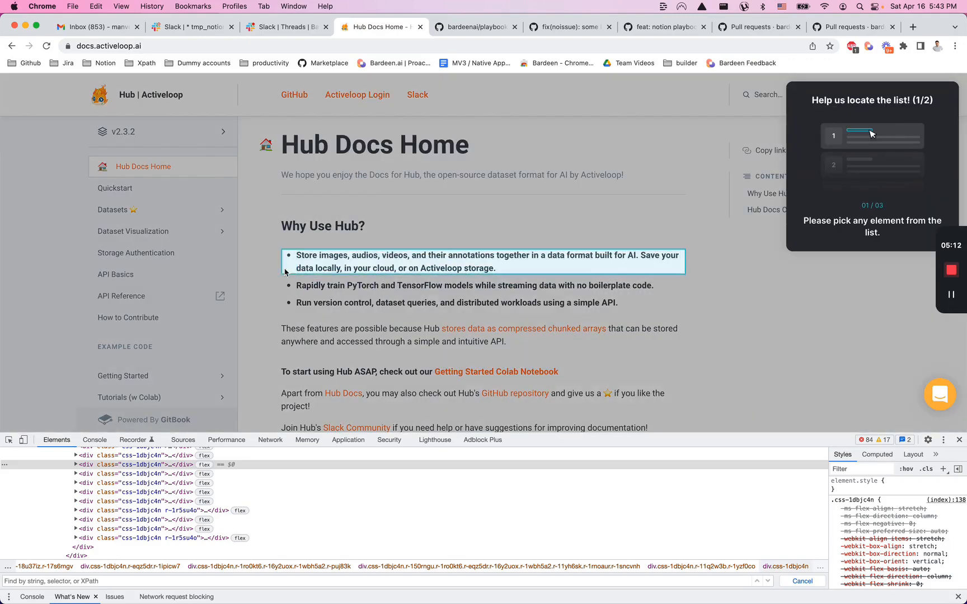
# Define the scraped list by picking the Quickstart and Datasets sidebar items, and set it to No Pagination
pyautogui.click(130, 189)
pyautogui.click(137, 206)
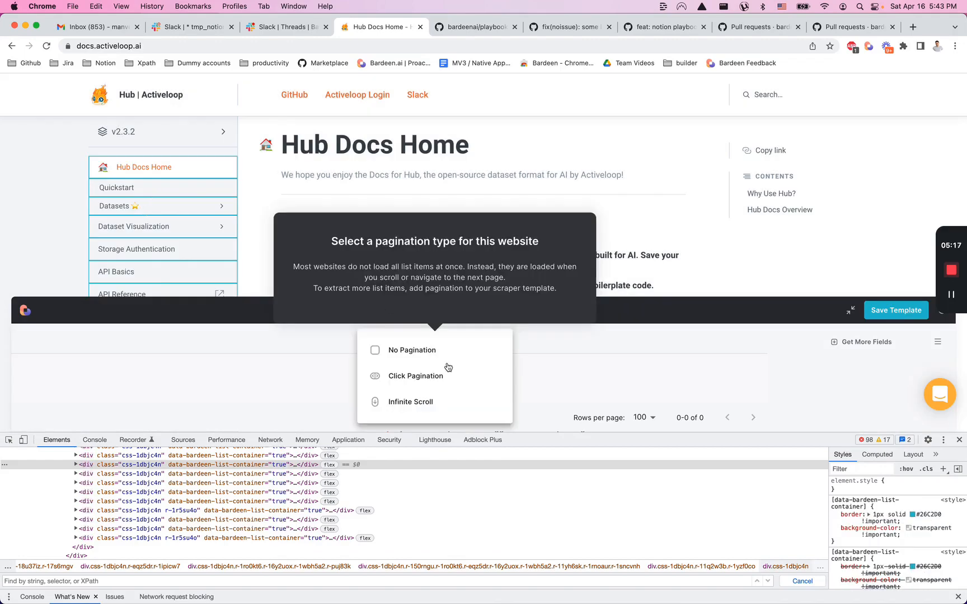
pyautogui.click(437, 358)
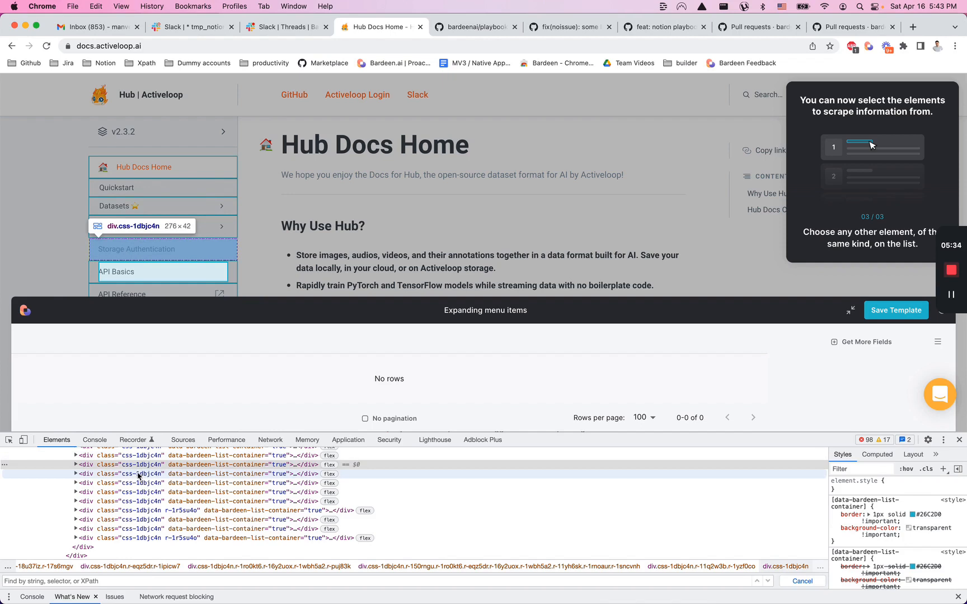
# Open the list's container selector for advanced editing and examine its full path
pyautogui.click(937, 341)
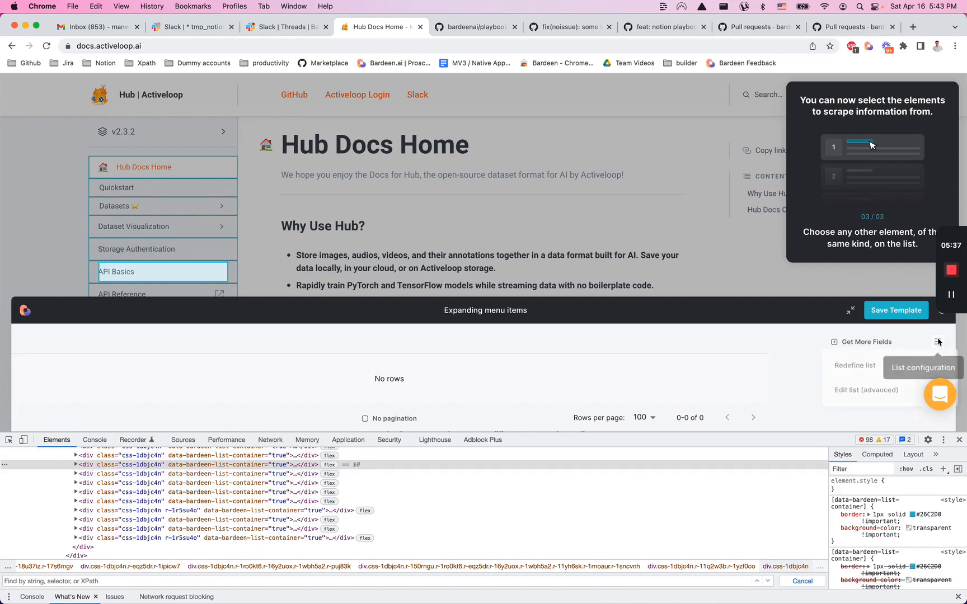
pyautogui.click(883, 392)
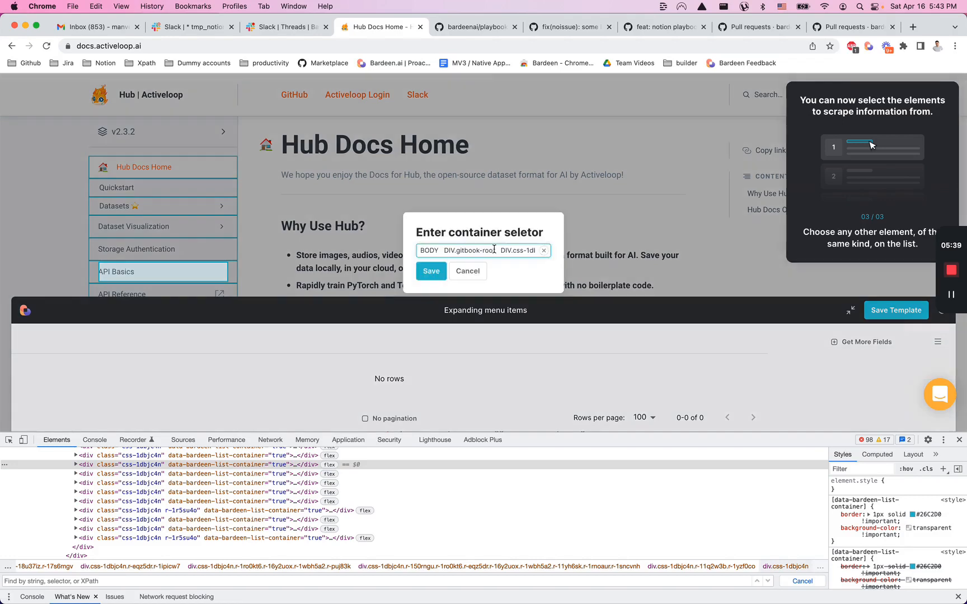
pyautogui.click(492, 250)
pyautogui.moveTo(492, 250); pyautogui.dragTo(583, 251)
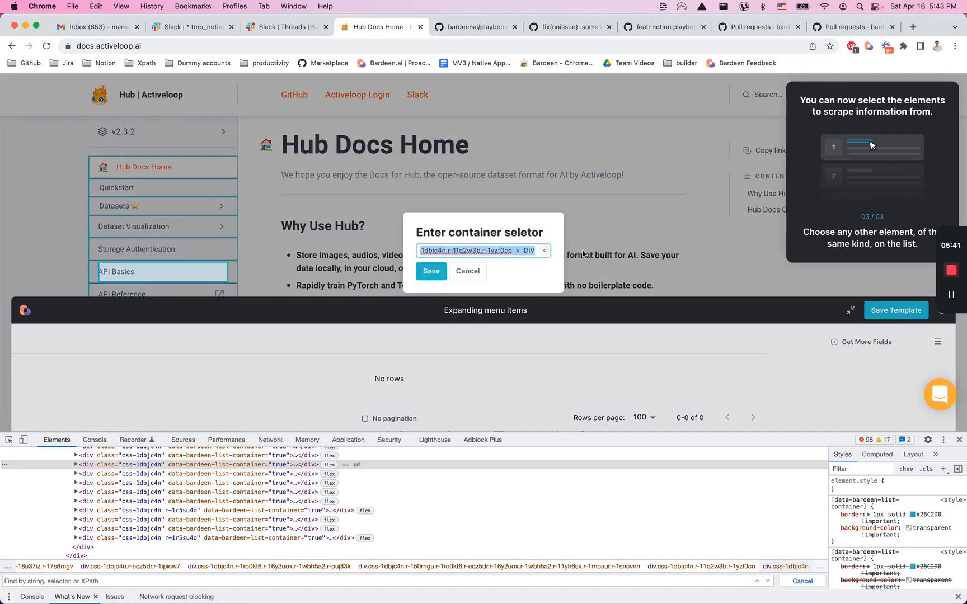
pyautogui.click(504, 250)
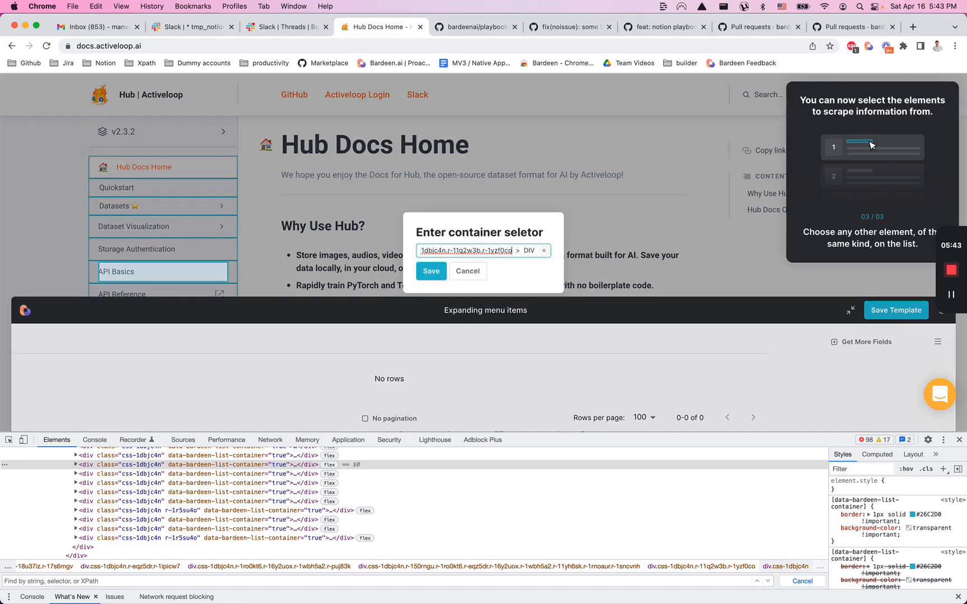
pyautogui.moveTo(504, 250); pyautogui.dragTo(471, 250)
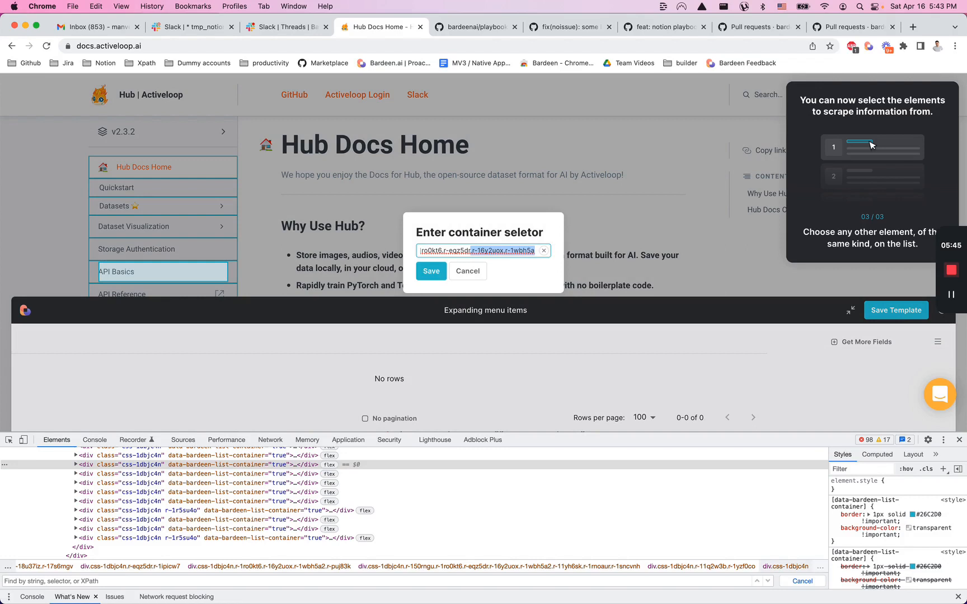
# Find and select the sidebar's parent div with data-testid "page.desktopTableOfContents" in the page's HTML
pyautogui.click(223, 466)
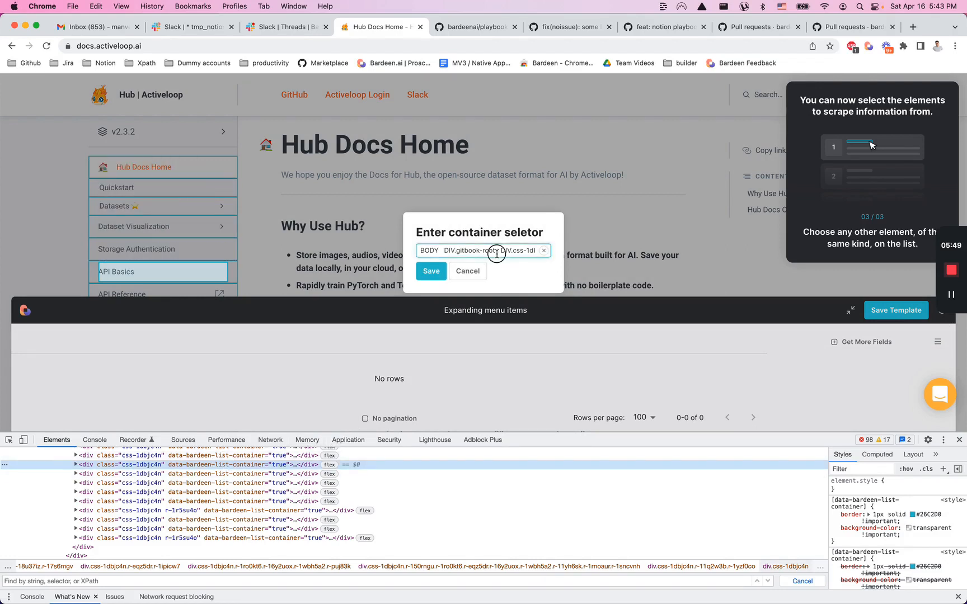
pyautogui.click(497, 253)
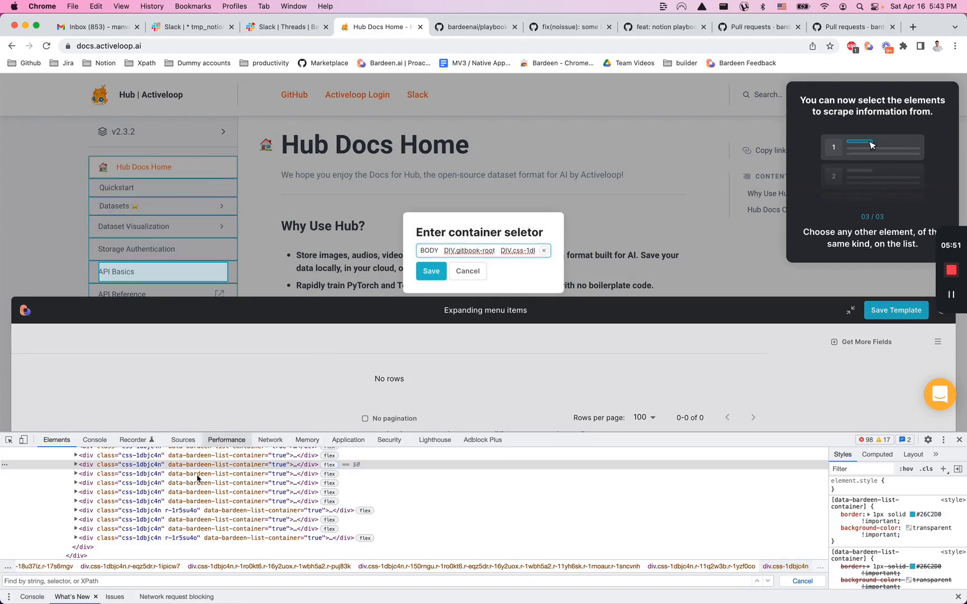
pyautogui.scroll(5, 168, 491)
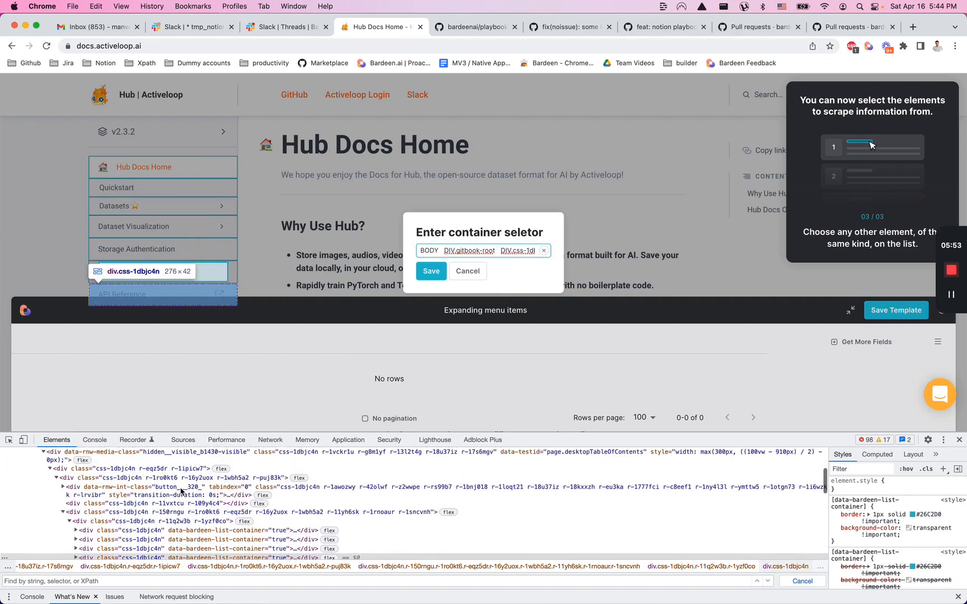
pyautogui.scroll(3, 152, 490)
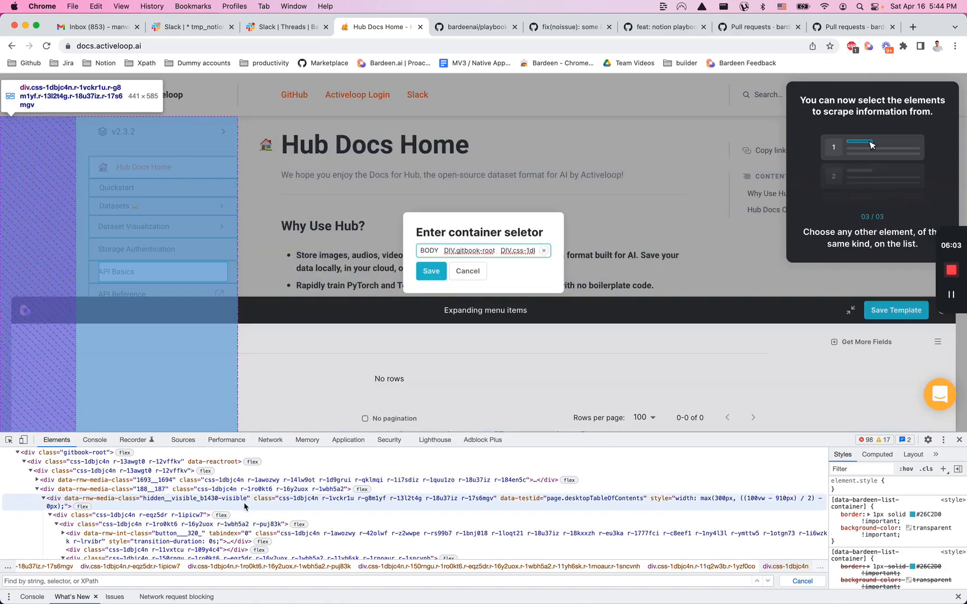
pyautogui.click(511, 501)
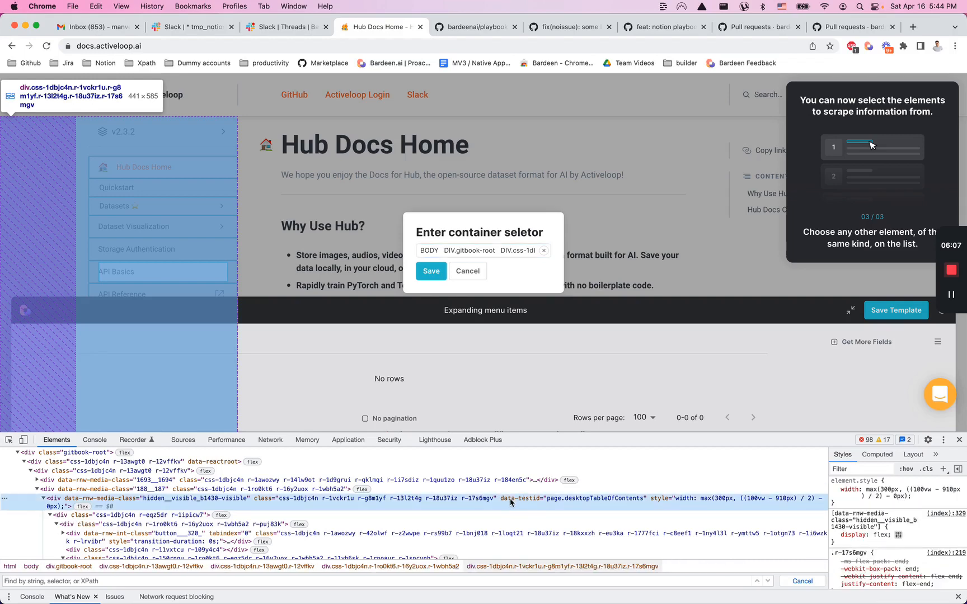
# Copy the full data-testid="page.desktopTableOfContents" attribute from the sidebar's div in the HTML
pyautogui.doubleClick(511, 498)
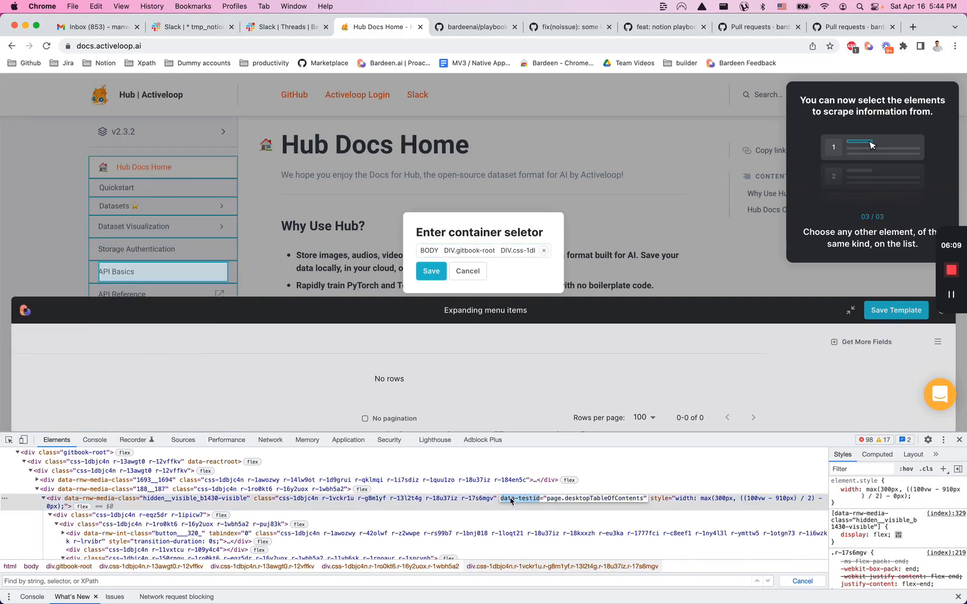
pyautogui.doubleClick(522, 499)
pyautogui.doubleClick(529, 499)
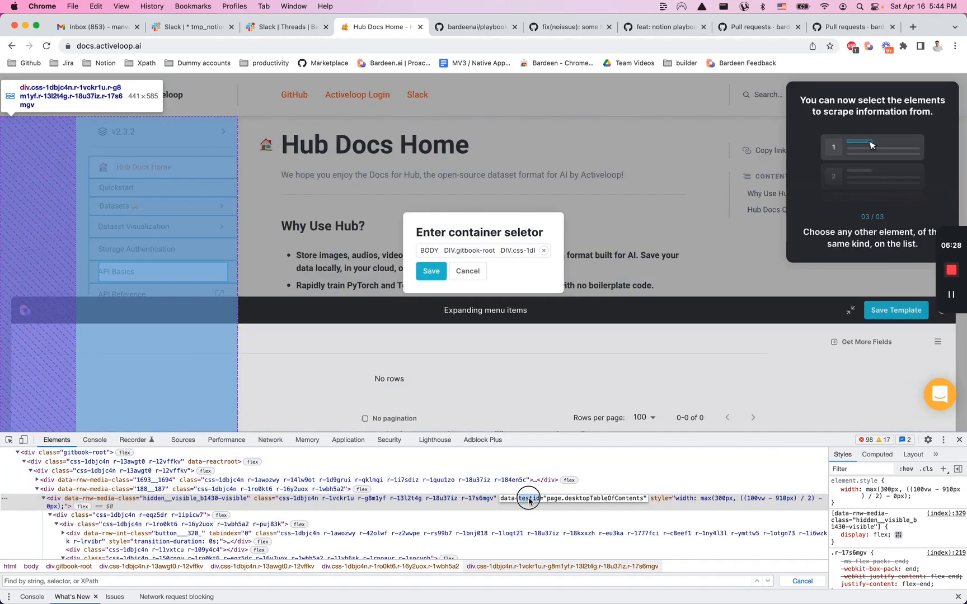
pyautogui.doubleClick(574, 499)
pyautogui.tripleClick(573, 501)
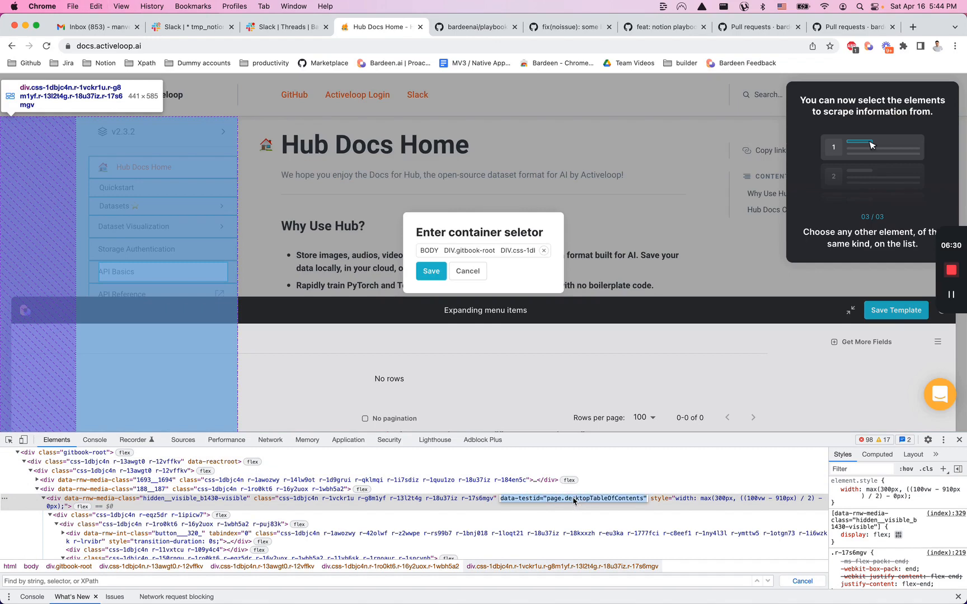
pyautogui.press('super+c')
# Search the page's HTML for the selector [data-testid="page.desktopTableOfContents"]
pyautogui.click(323, 586)
pyautogui.click(329, 582)
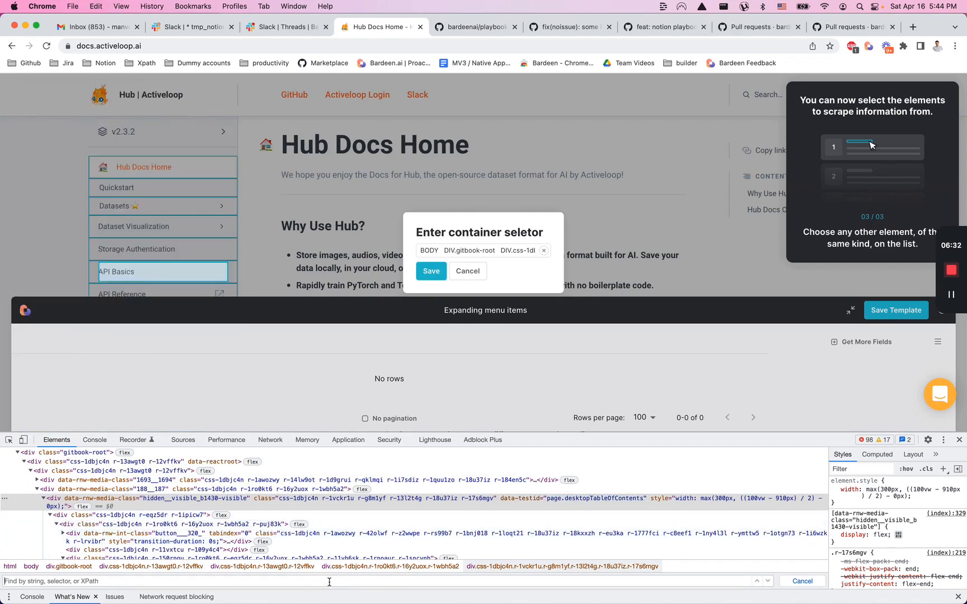
pyautogui.write('[')
pyautogui.press('super+v')
pyautogui.write(']')
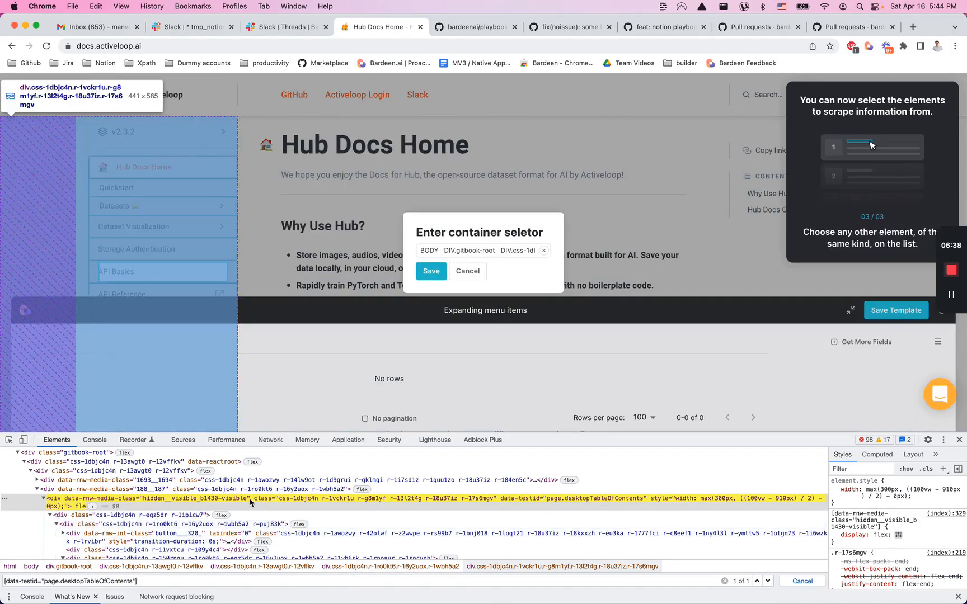
# Extend the searched selector with > div > div > div:nth-of-type(3) to reach the element that wraps the sidebar's menu
pyautogui.scroll(-1, 250, 501)
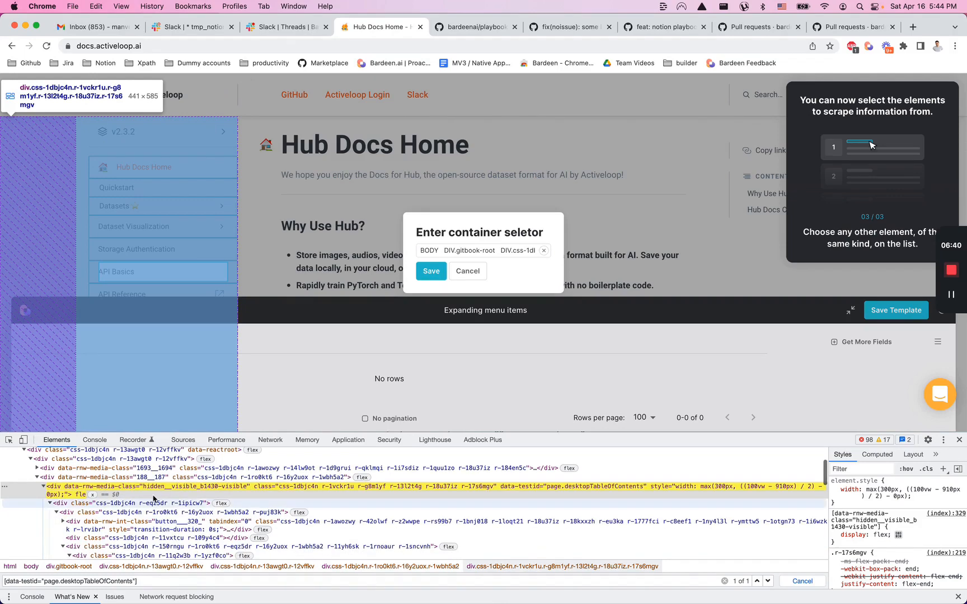
pyautogui.scroll(-3, 150, 509)
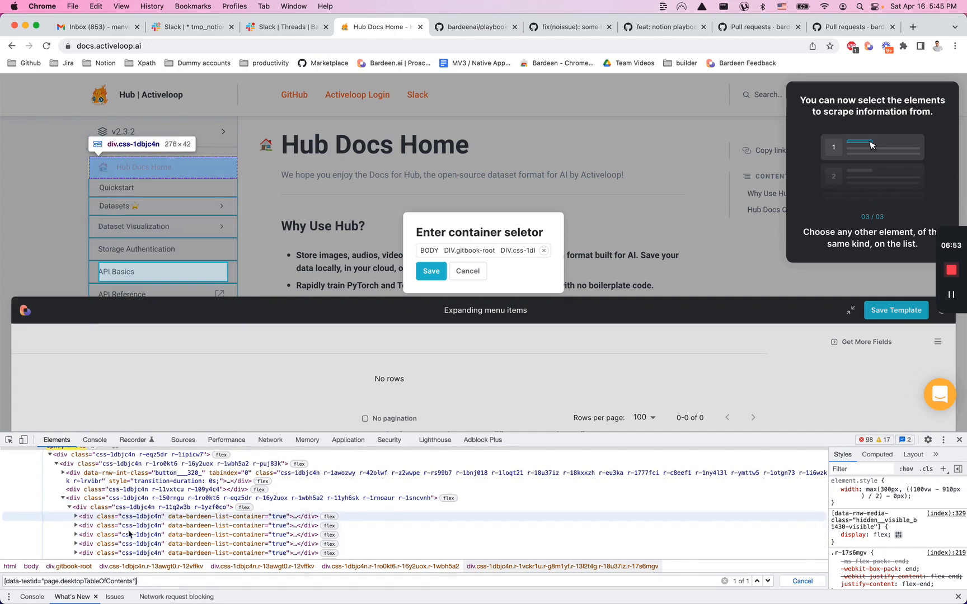
pyautogui.write('>')
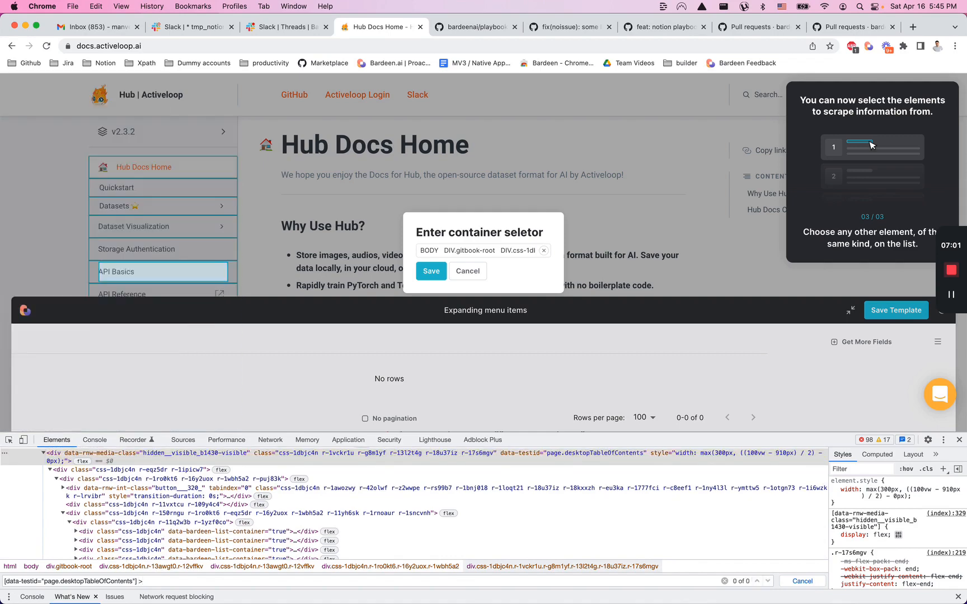
pyautogui.write(' div')
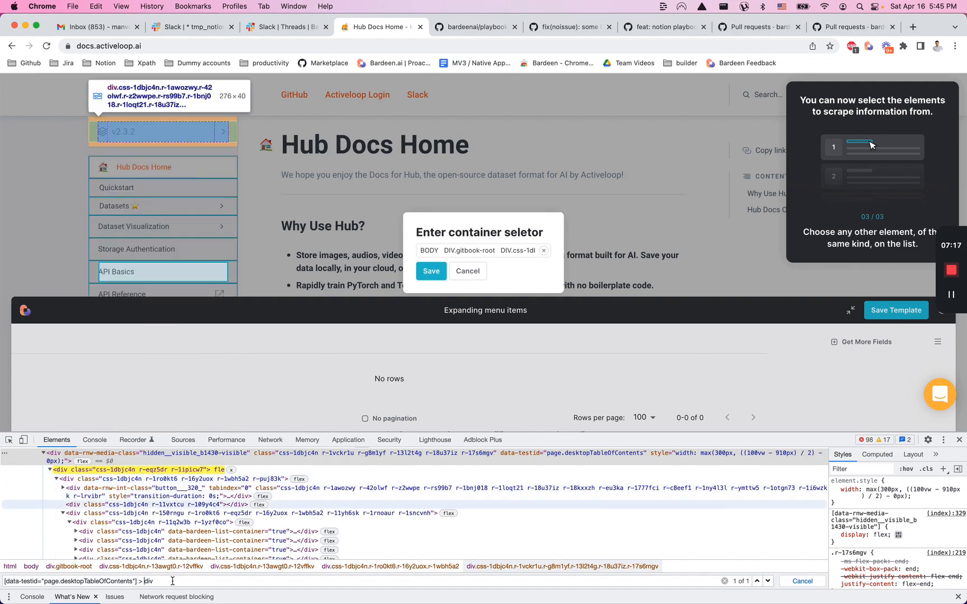
pyautogui.write('> div')
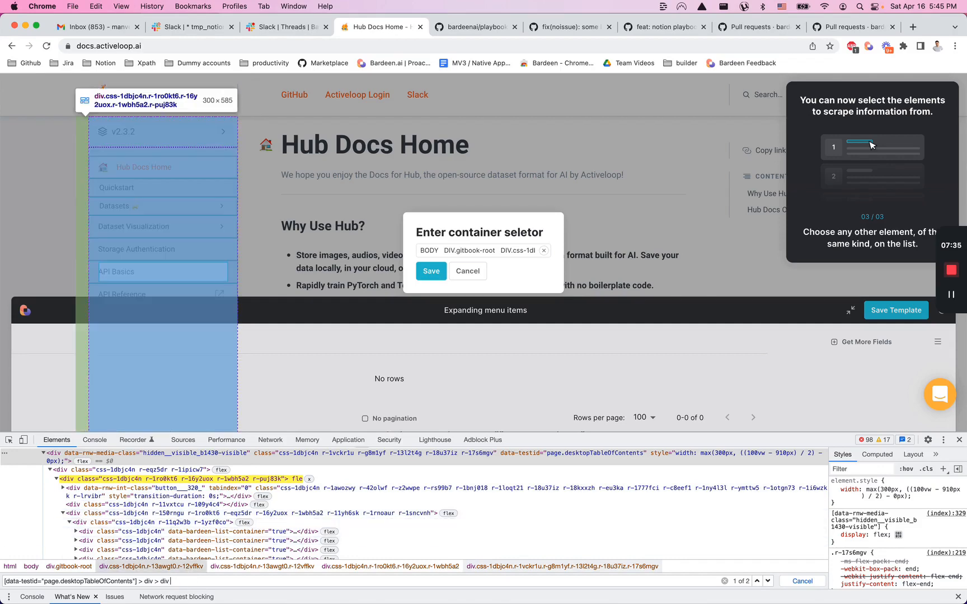
pyautogui.write(':nth-o')
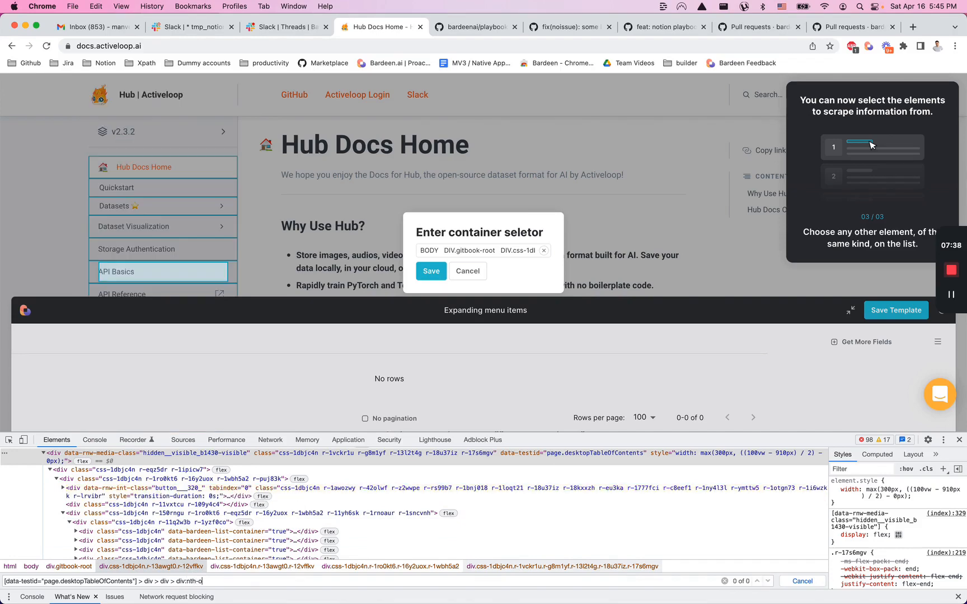
pyautogui.write('f-type(3)')
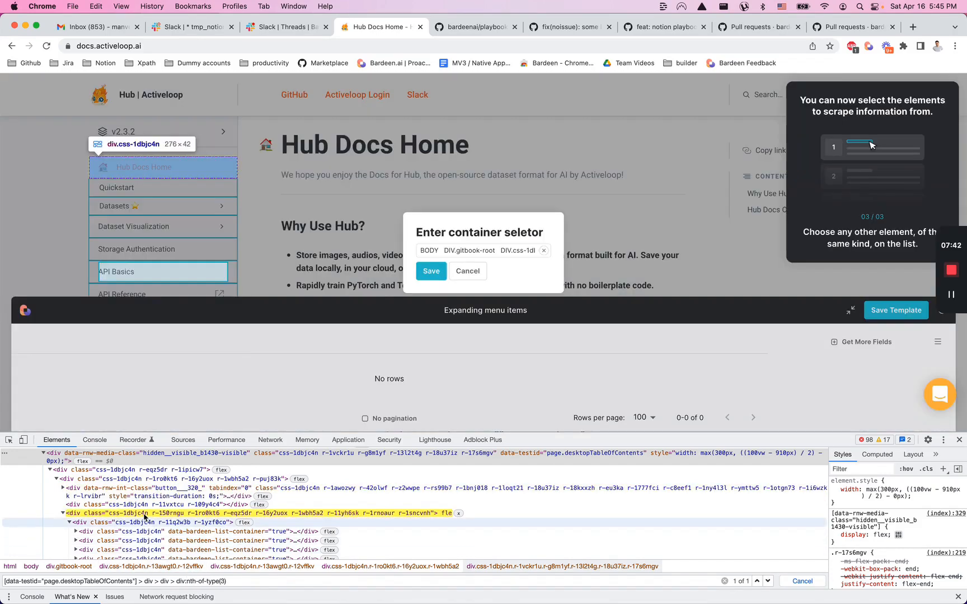
# Append > div > div to the searched selector so it targets the individual menu item containers
pyautogui.write(' >')
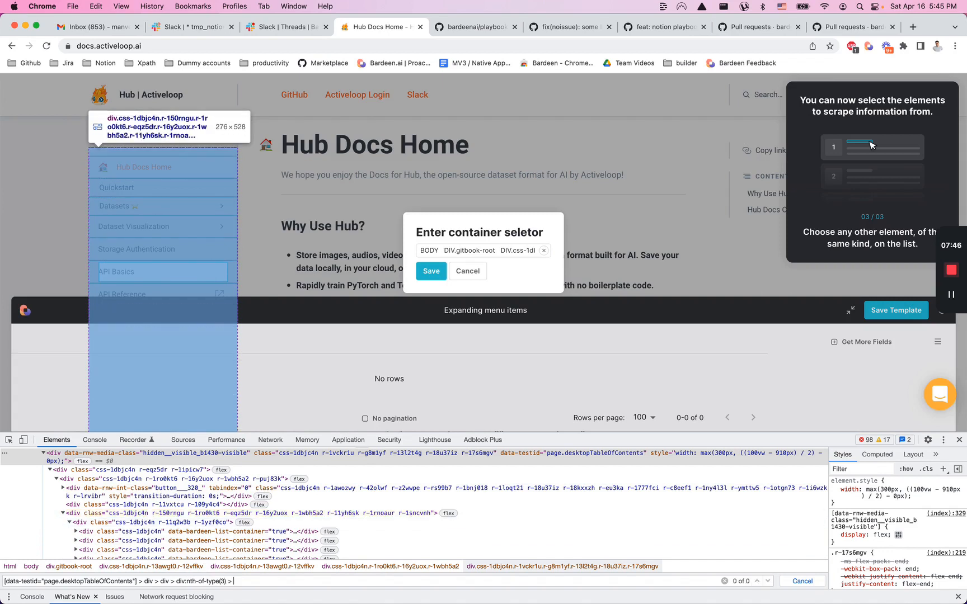
pyautogui.write(' div')
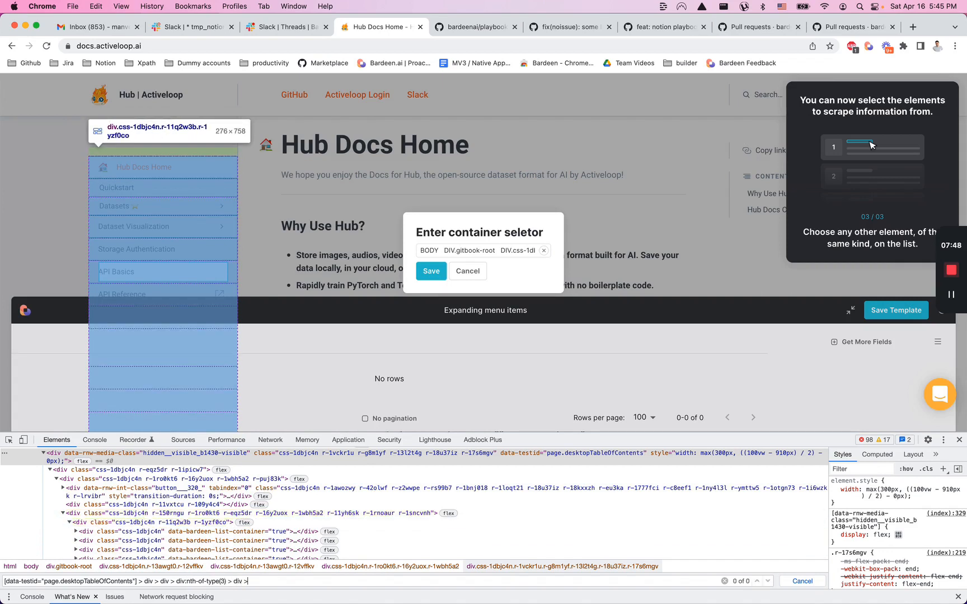
pyautogui.write(' > div')
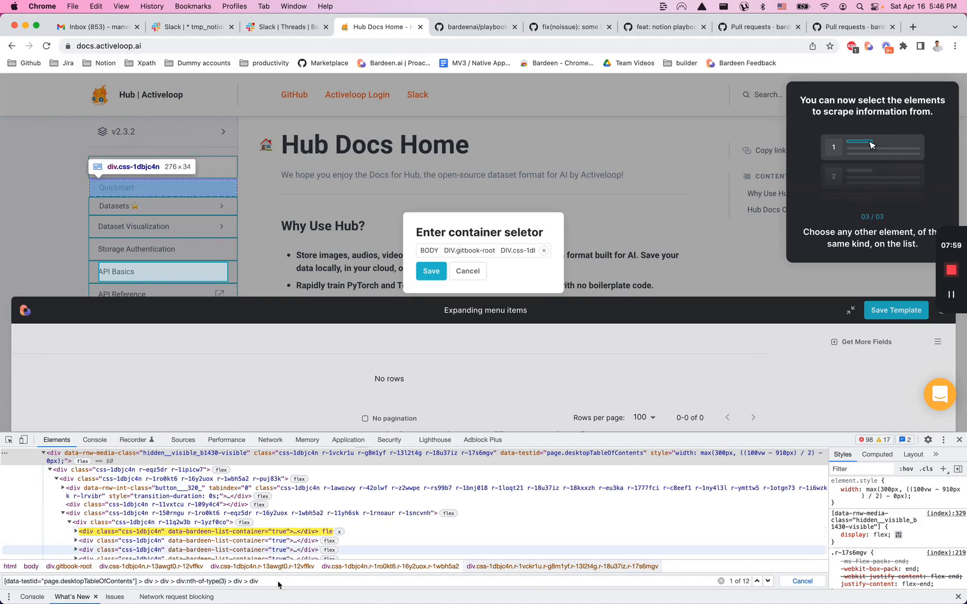
# Replace the list's container selector with the complete selector from the HTML search and save it
pyautogui.press('super+a')
pyautogui.click(461, 255)
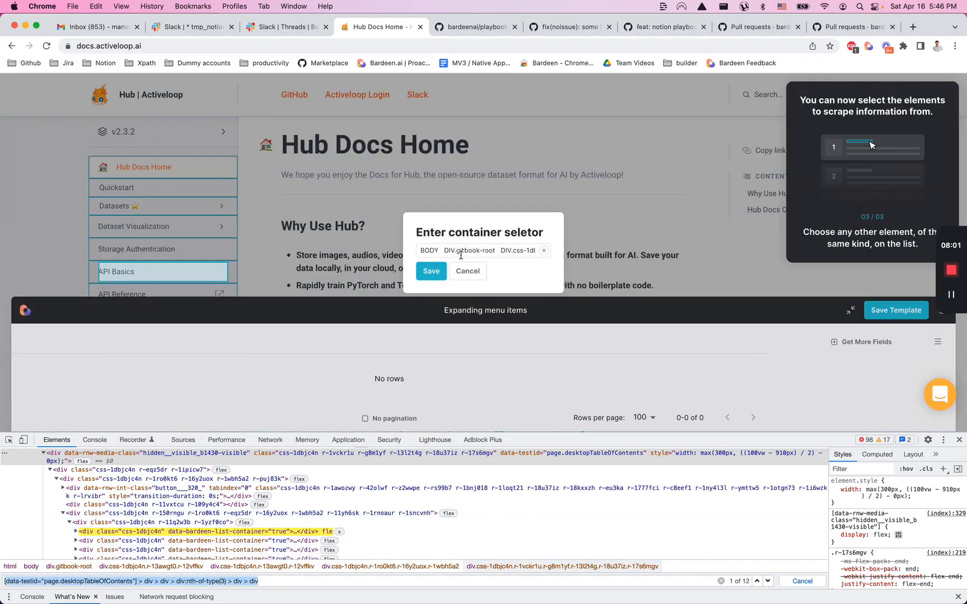
pyautogui.press('super+a')
pyautogui.press('super+v')
pyautogui.click(429, 274)
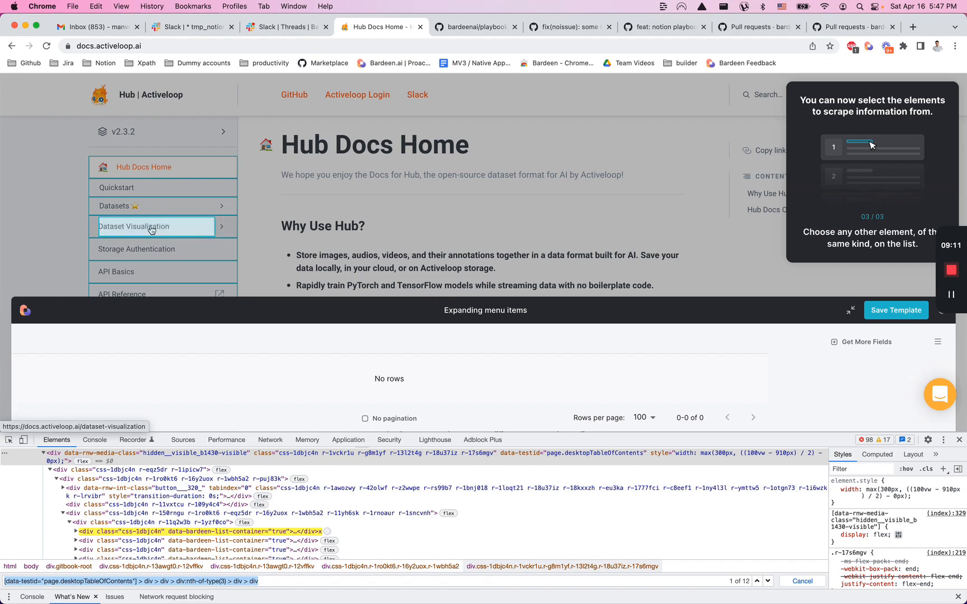
# Add a text field named "Top navigation" to the scraper from the Quickstart menu item
pyautogui.click(128, 188)
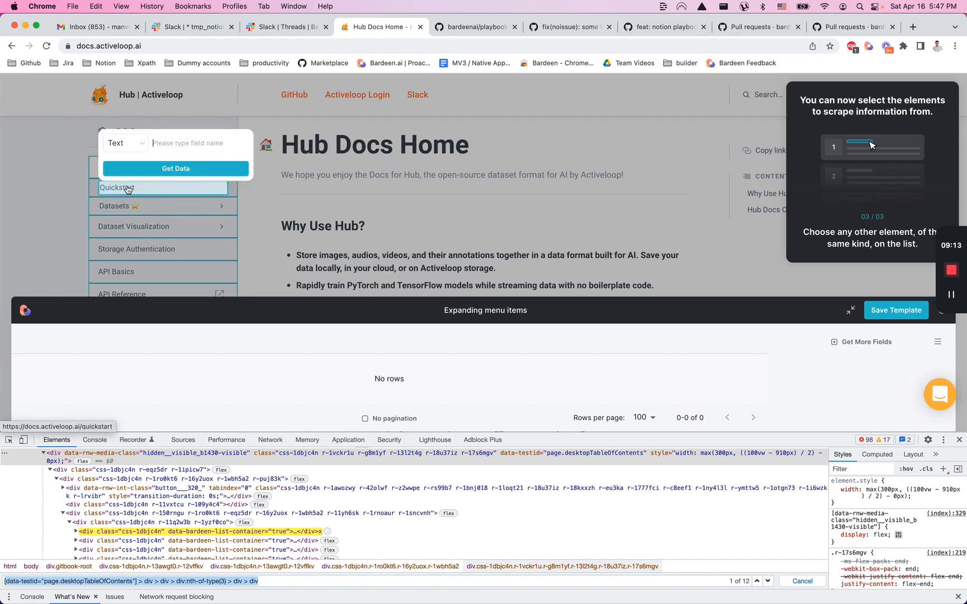
pyautogui.write('Top navigation')
pyautogui.click(176, 168)
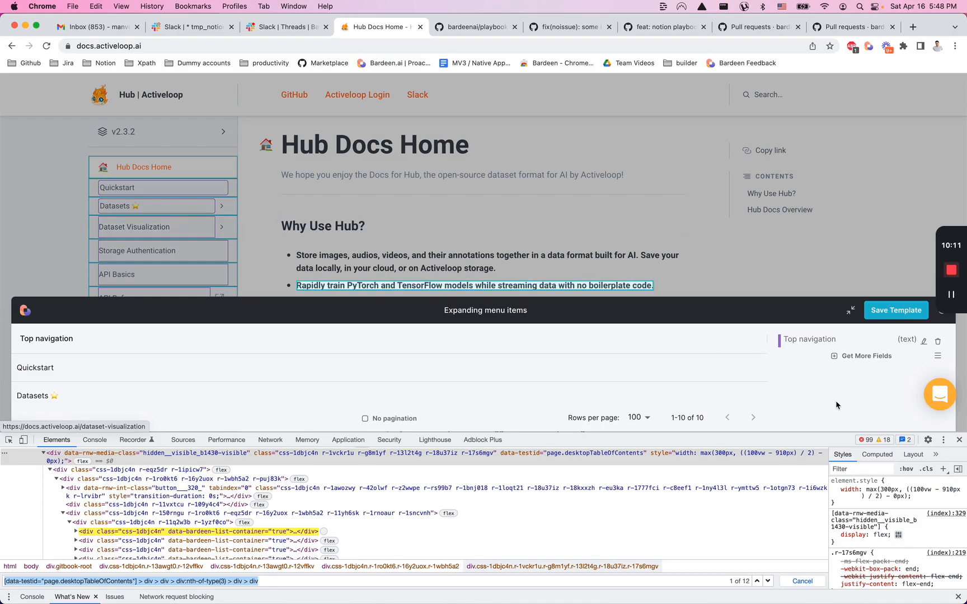
# Add a Page Title field named "title" and delete the Top navigation field
pyautogui.click(859, 356)
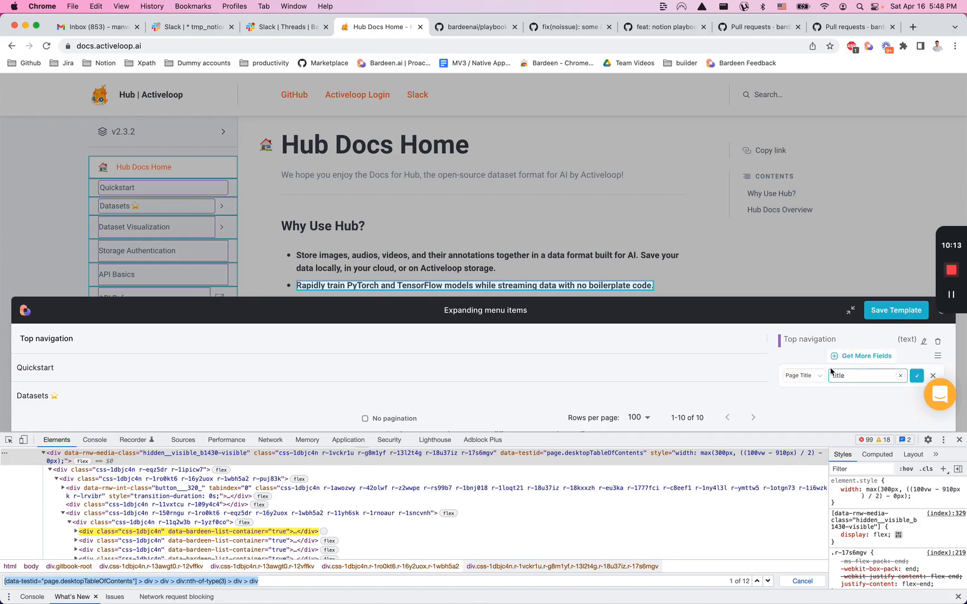
pyautogui.click(915, 379)
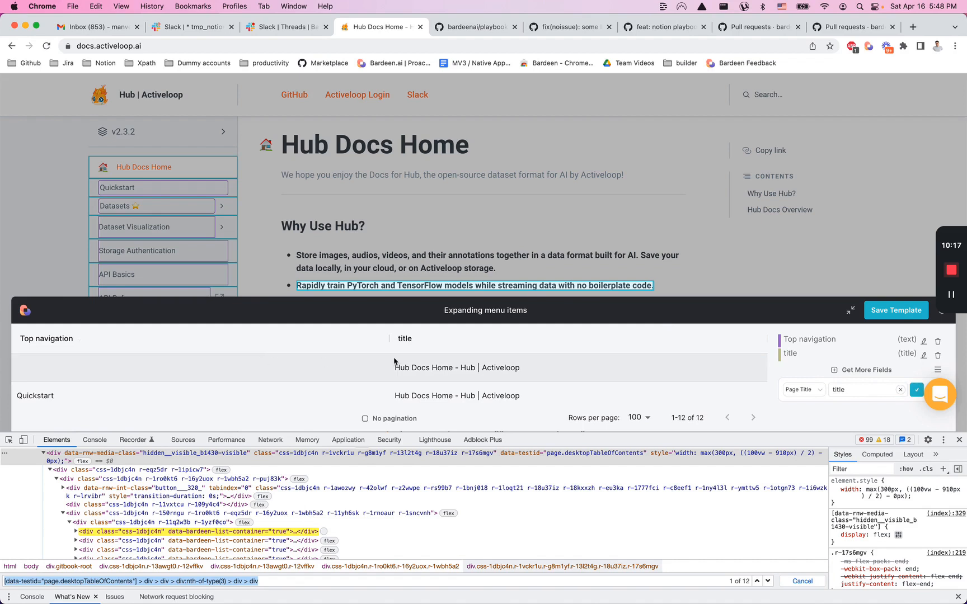
pyautogui.click(938, 344)
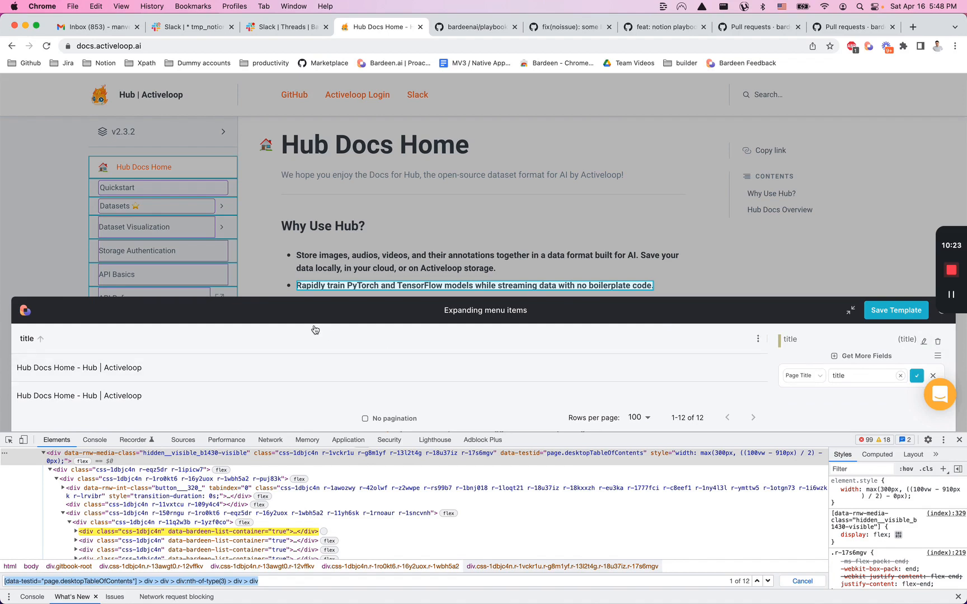
# Add a Click action to the scraper on the expand arrow beside the Datasets menu item
pyautogui.click(222, 210)
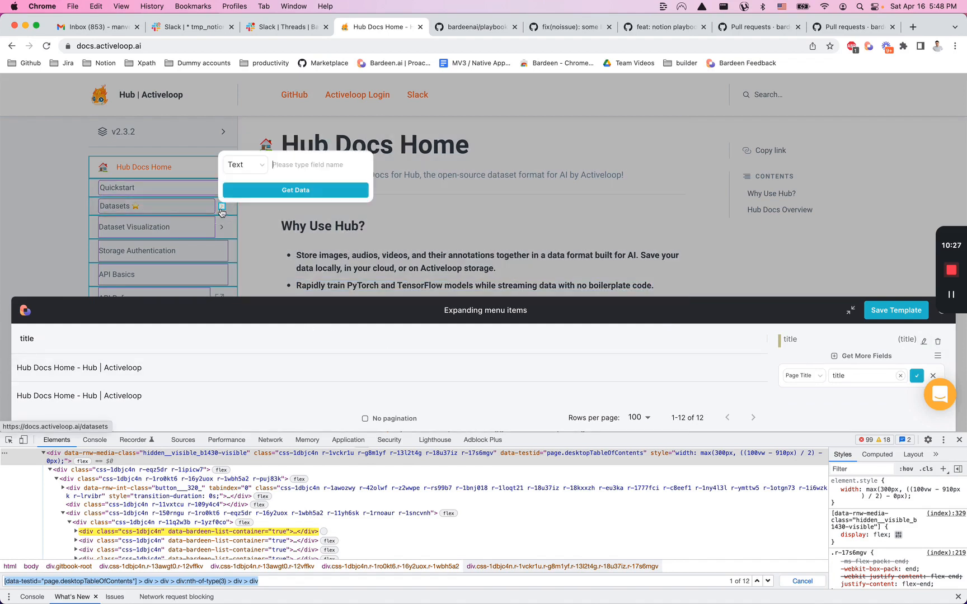
pyautogui.click(255, 164)
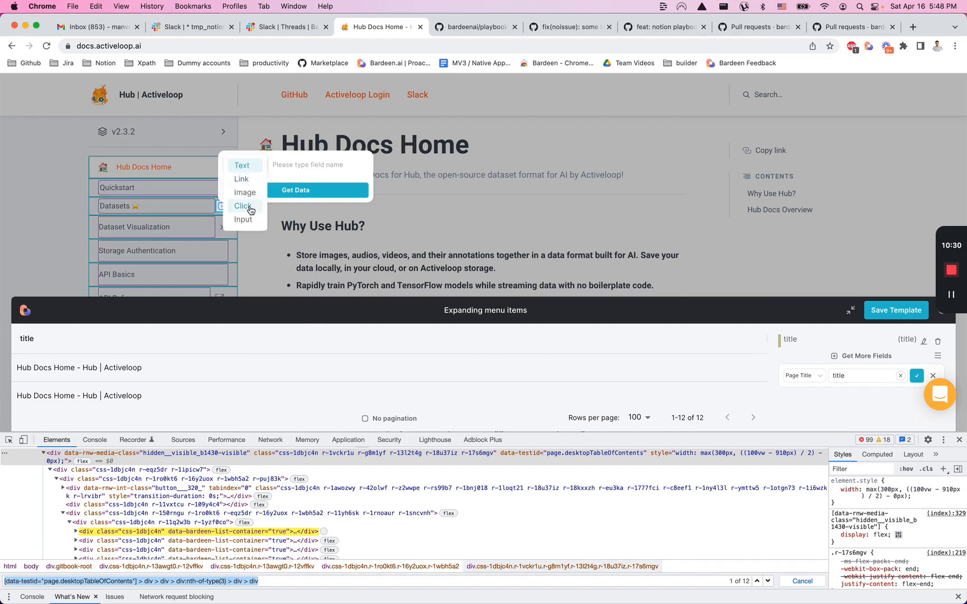
pyautogui.click(246, 206)
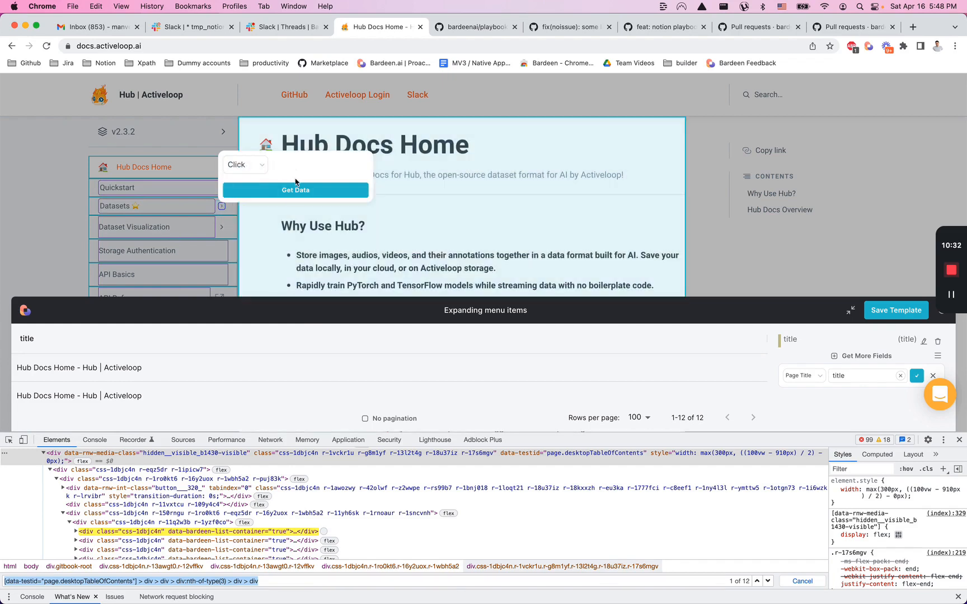
pyautogui.click(293, 190)
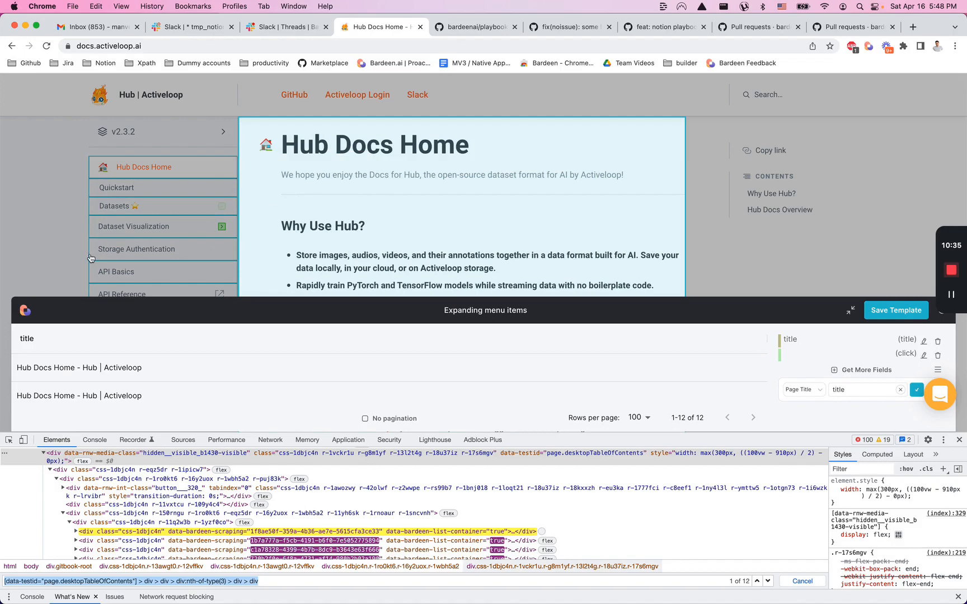
# Inspect the Datasets expand arrow and select its parent div with data-rnw-int-class "button___320_" in the HTML
pyautogui.click(9, 442)
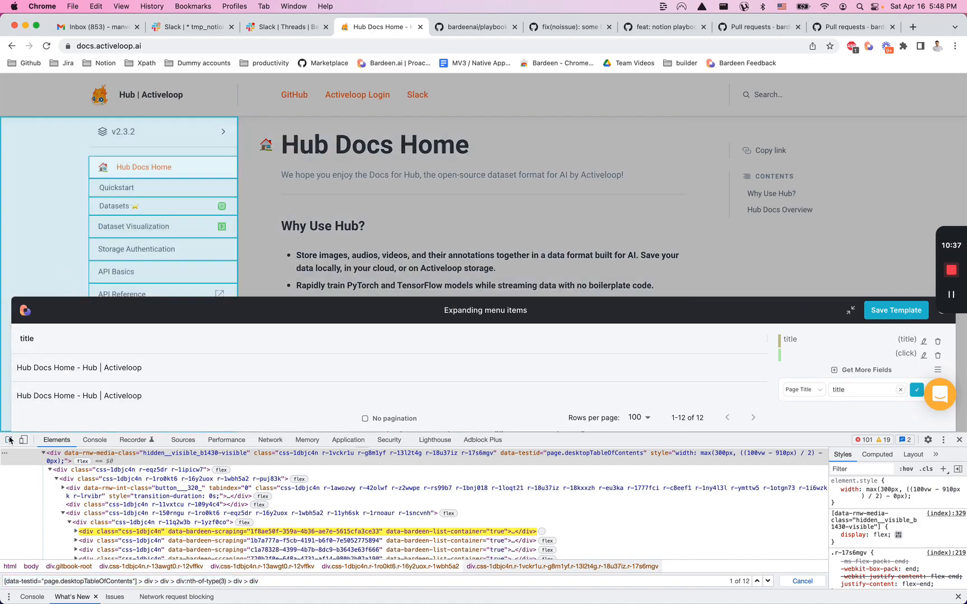
pyautogui.click(221, 206)
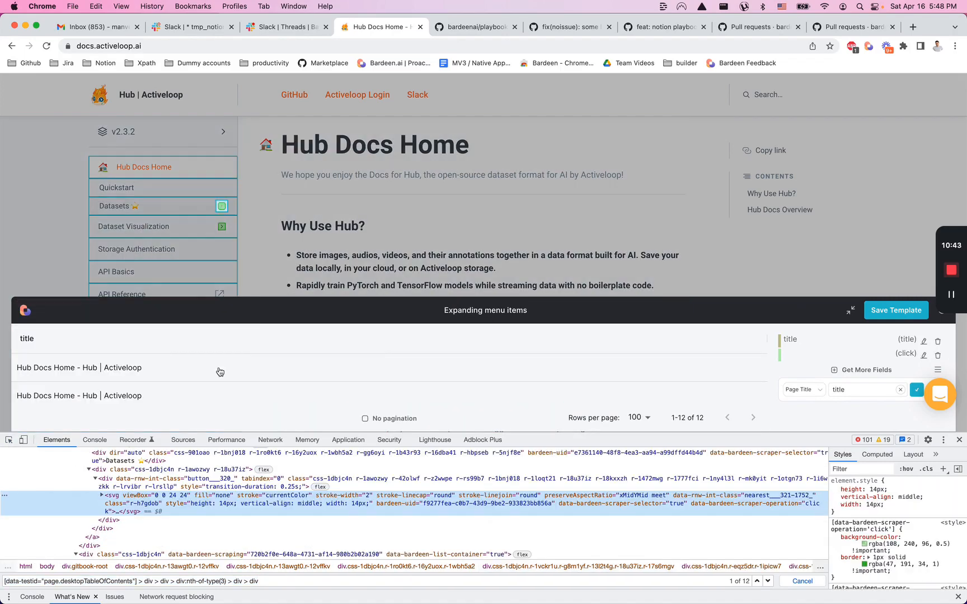
pyautogui.click(144, 482)
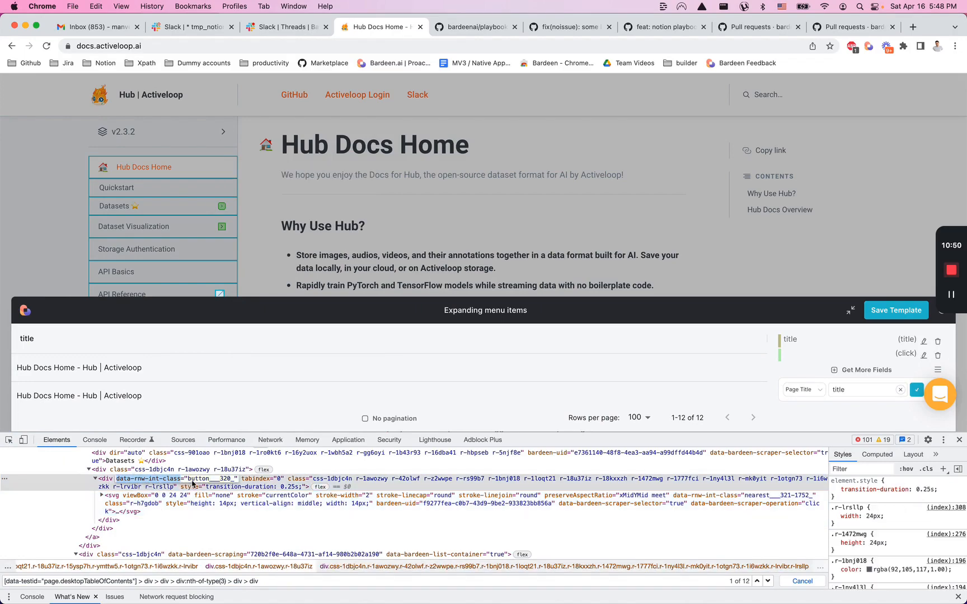
# Copy the data-rnw-int-class attribute name and the start of its "button" value from the arrow's parent div
pyautogui.doubleClick(192, 481)
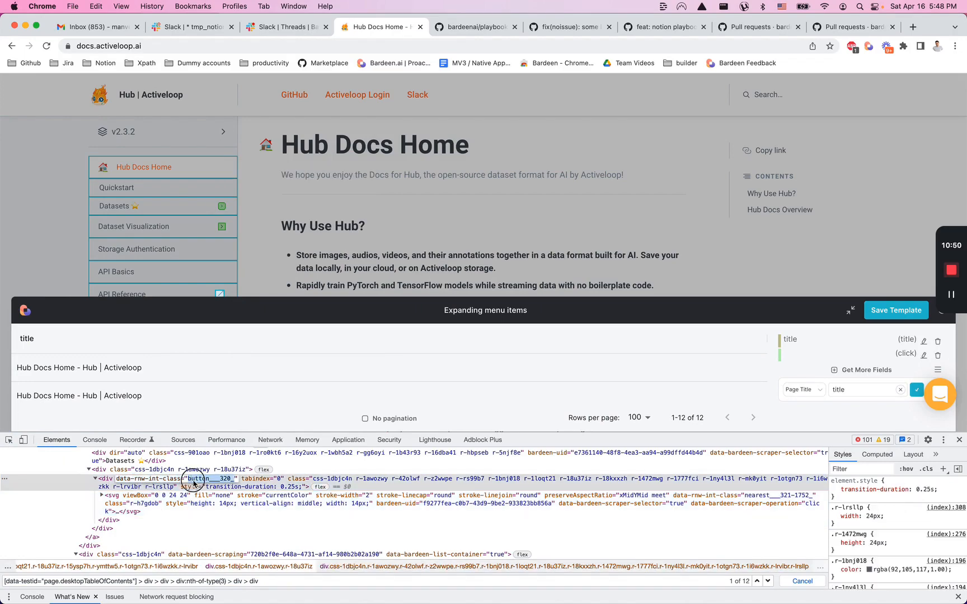
pyautogui.doubleClick(123, 482)
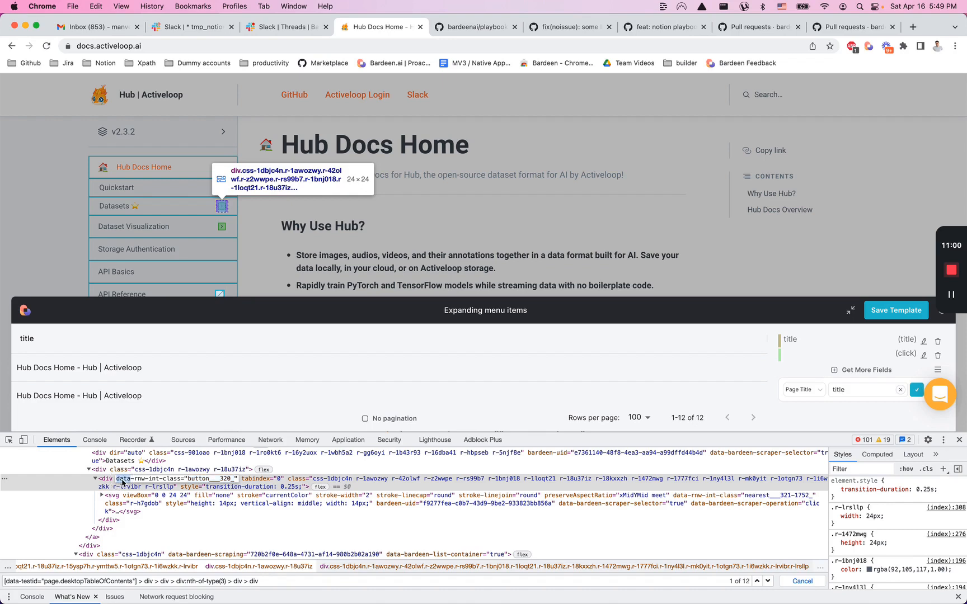
pyautogui.hotkey('shift', 'Right')
pyautogui.hotkey('shift', 'Right')
pyautogui.hotkey('shift', 'Right')
pyautogui.hotkey('shift', 'Right')
pyautogui.hotkey('shift', 'Right')
pyautogui.hotkey('shift', 'Right')
pyautogui.hotkey('shift', 'Right')
pyautogui.hotkey('shift', 'Right')
pyautogui.hotkey('shift', 'Right')
pyautogui.hotkey('shift', 'Right')
pyautogui.hotkey('shift', 'Right')
pyautogui.hotkey('shift', 'Right')
pyautogui.hotkey('shift', 'Right')
pyautogui.hotkey('shift', 'Right')
pyautogui.hotkey('shift', 'Right')
pyautogui.hotkey('shift', 'Right')
pyautogui.hotkey('shift', 'Right')
pyautogui.hotkey('shift', 'Right')
pyautogui.hotkey('shift', 'Right')
pyautogui.hotkey('shift', 'Right')
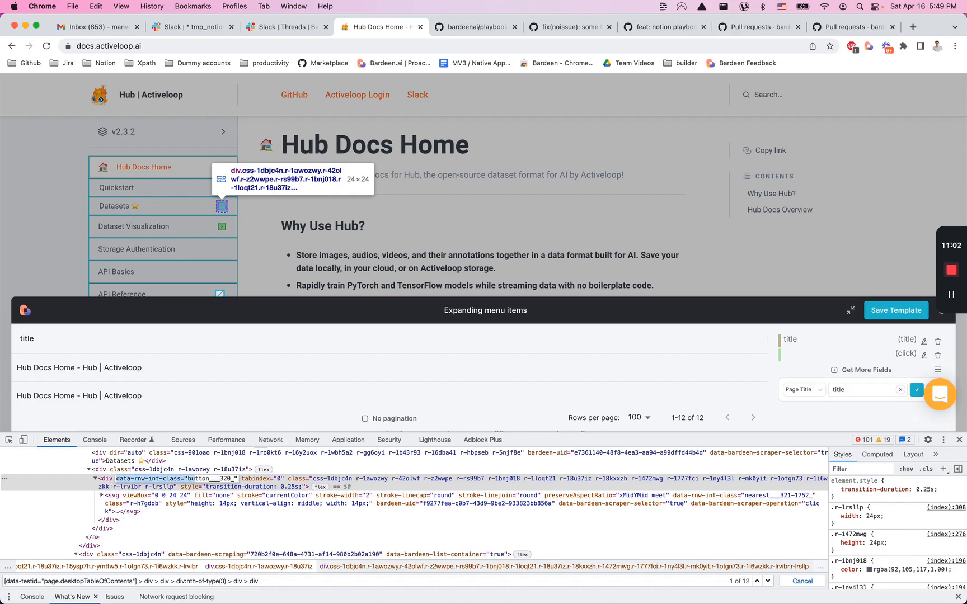
pyautogui.hotkey('shift', 'Right')
pyautogui.press('super+c')
# Append the descendant selector [data-rnw-int-class^="button"] to the searched menu item selector
pyautogui.click(144, 487)
pyautogui.click(277, 581)
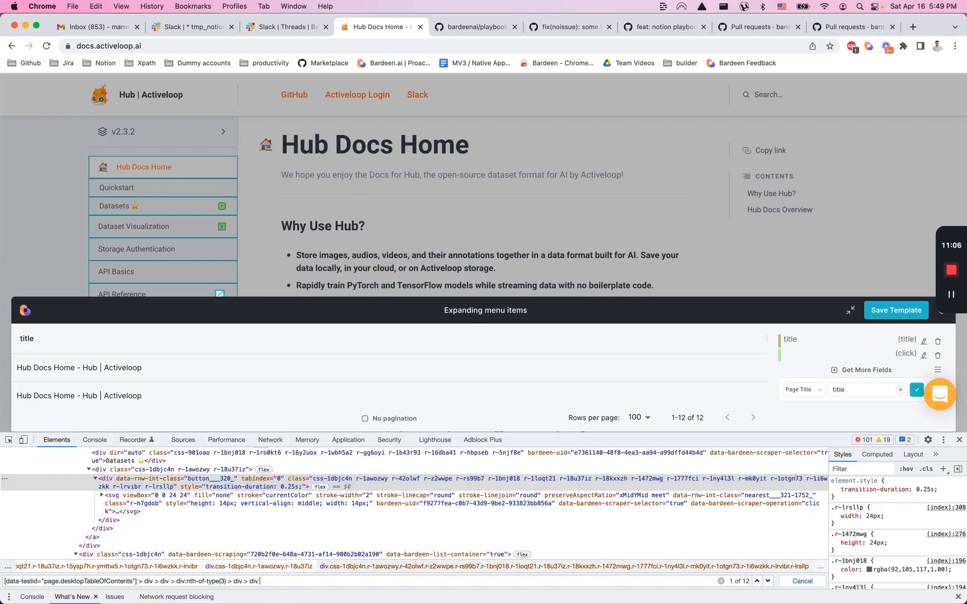
pyautogui.press('super+v')
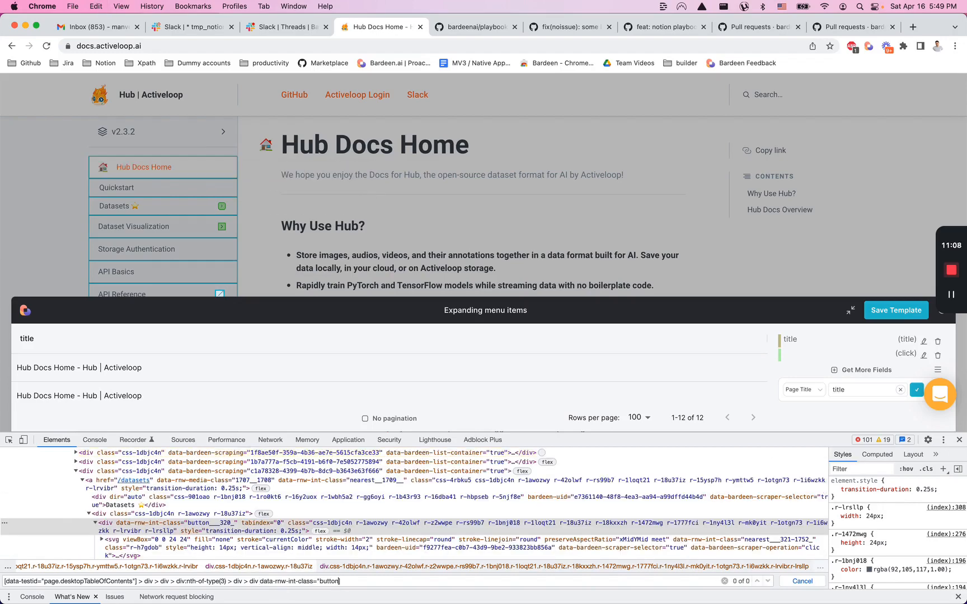
pyautogui.write('[')
pyautogui.write('^')
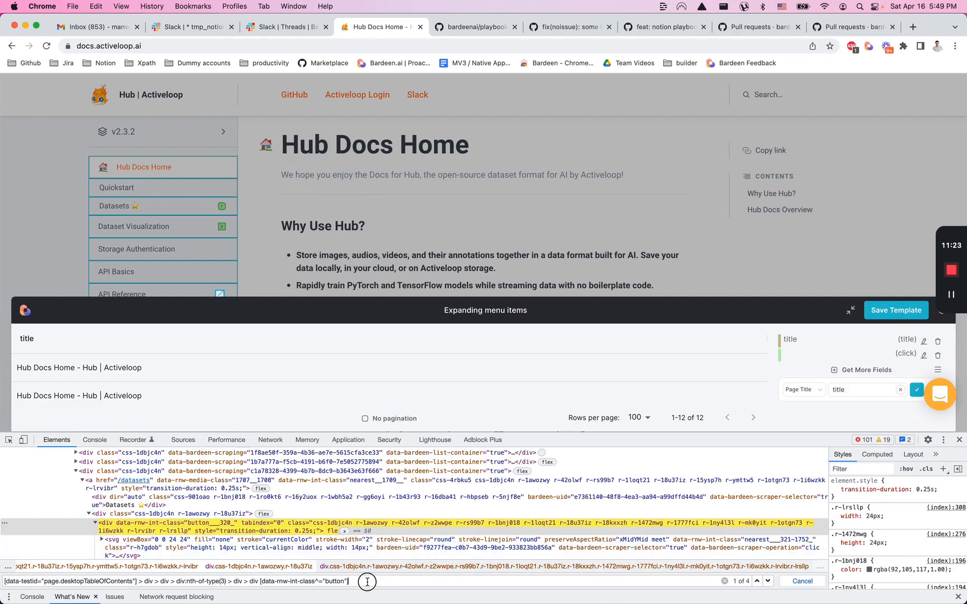
# Copy the [data-rnw-int-class^="button"] part of the searched selector and show the advanced options of the scraper's click field
pyautogui.moveTo(367, 582); pyautogui.dragTo(256, 585)
pyautogui.press('super+c')
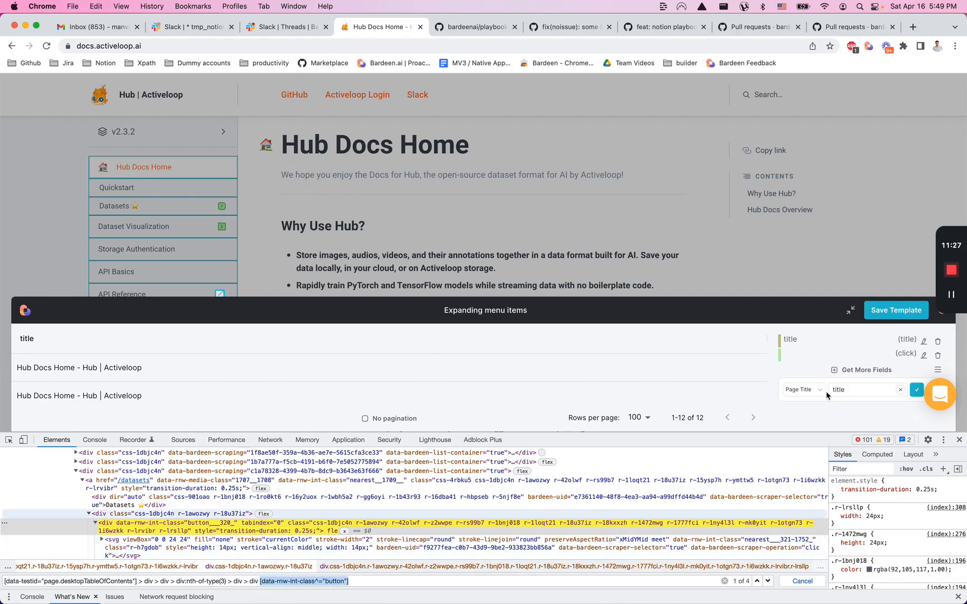
pyautogui.click(924, 356)
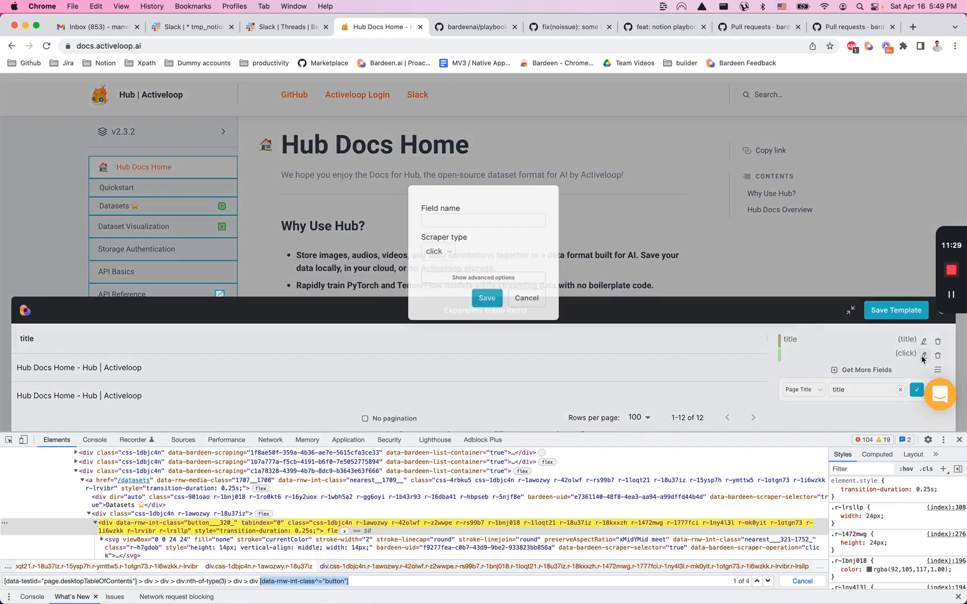
pyautogui.click(492, 276)
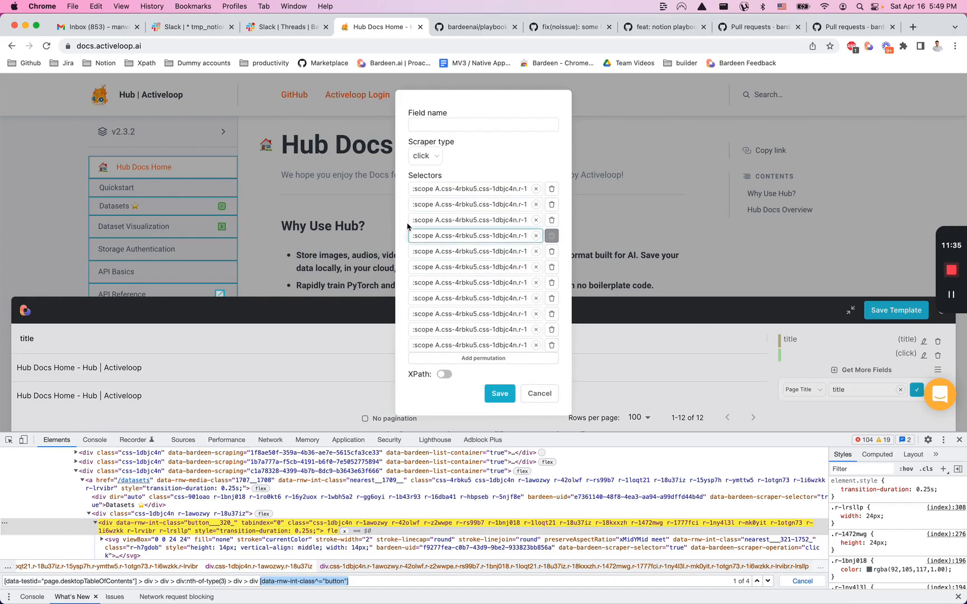
# Delete the click field's generated selector permutations until only one is left
pyautogui.click(551, 238)
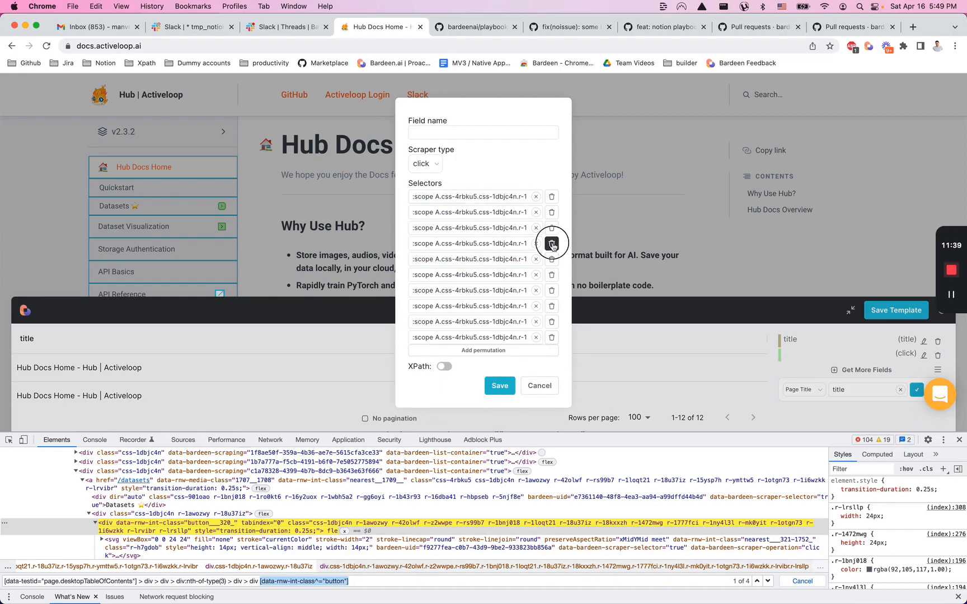
pyautogui.click(551, 243)
pyautogui.click(551, 253)
pyautogui.click(551, 258)
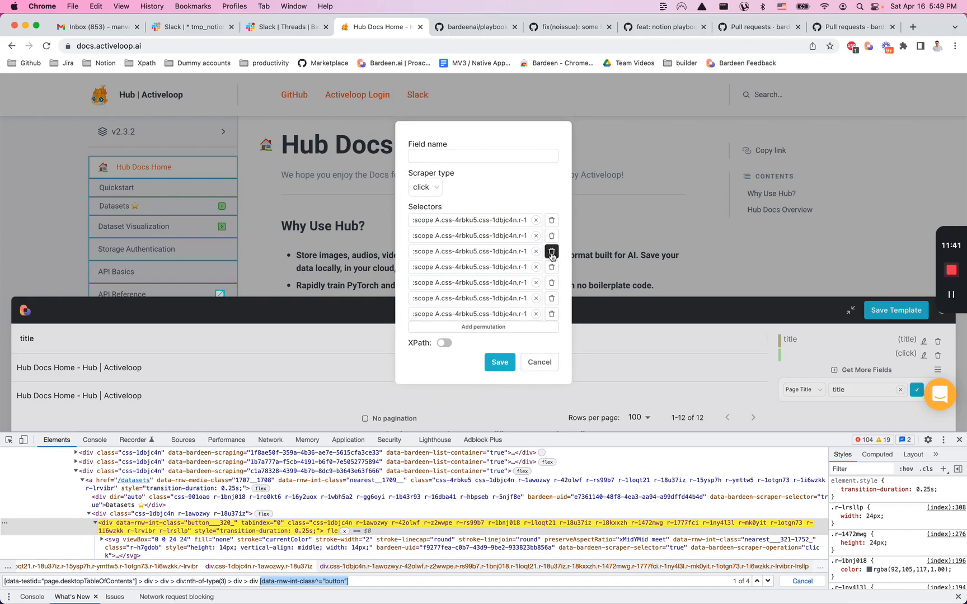
pyautogui.click(552, 263)
pyautogui.click(551, 268)
pyautogui.click(552, 271)
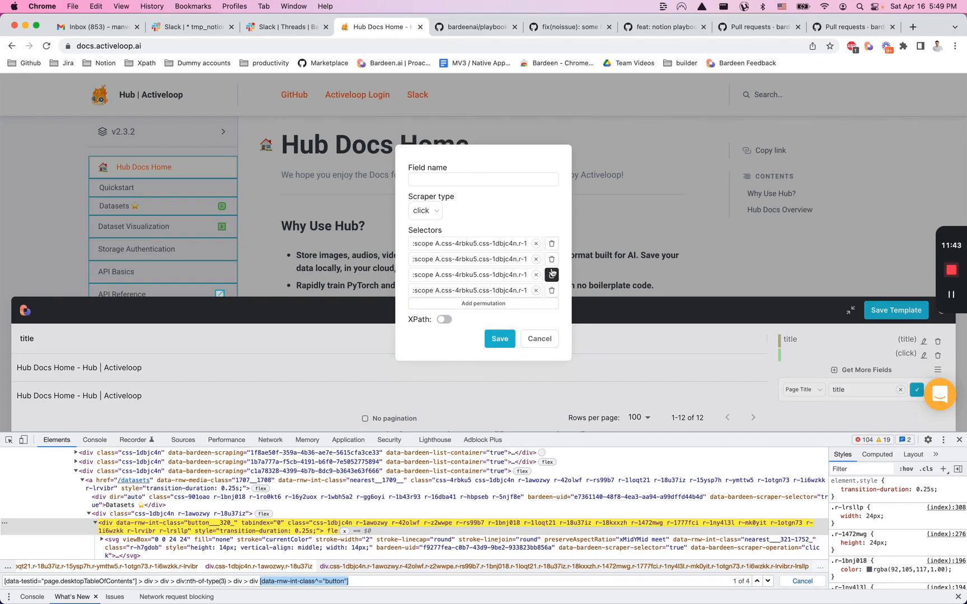
pyautogui.click(551, 273)
pyautogui.click(553, 275)
pyautogui.click(553, 274)
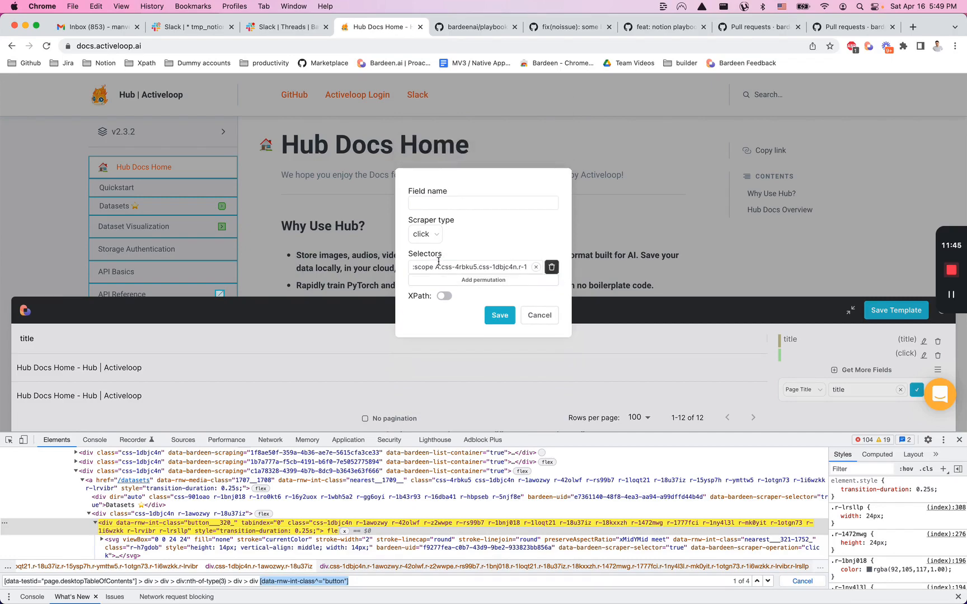
# Set the remaining click selector to :scope [data-rnw-int-class^="button"], then save the field and the Expanding menu items template
pyautogui.moveTo(436, 266); pyautogui.dragTo(657, 273)
pyautogui.press('cmd+v')
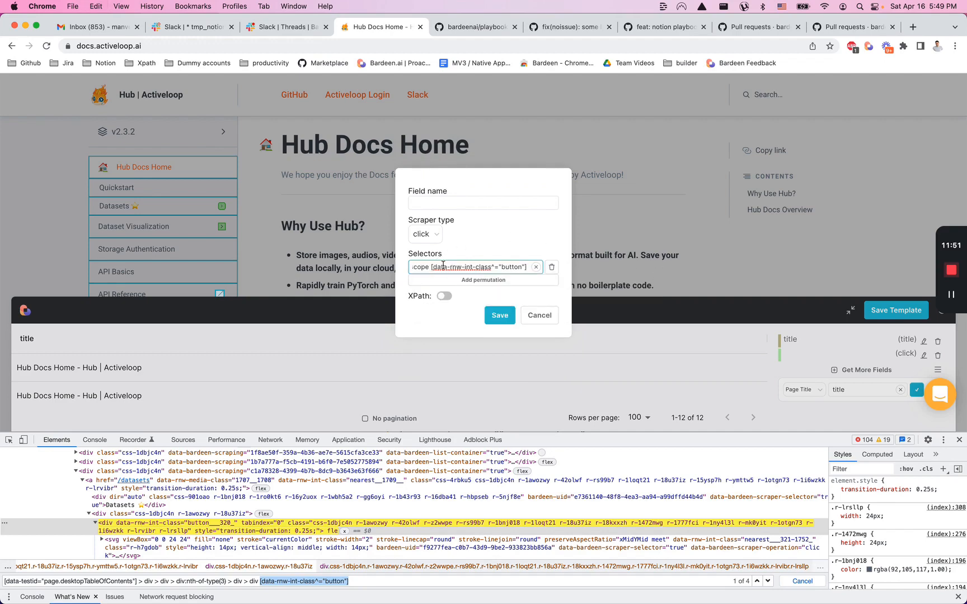
pyautogui.press('cmd+Left')
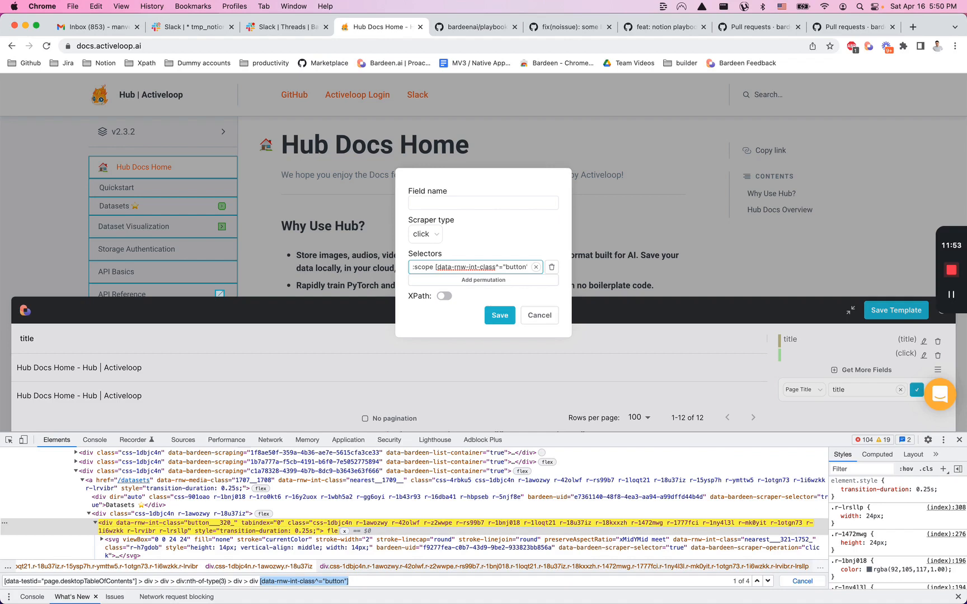
pyautogui.hotkey('shift', 'Right')
pyautogui.hotkey('shift', 'Right')
pyautogui.hotkey('shift', 'Right')
pyautogui.hotkey('shift', 'Right')
pyautogui.hotkey('shift', 'Right')
pyautogui.hotkey('shift', 'Right')
pyautogui.moveTo(482, 267); pyautogui.dragTo(530, 268)
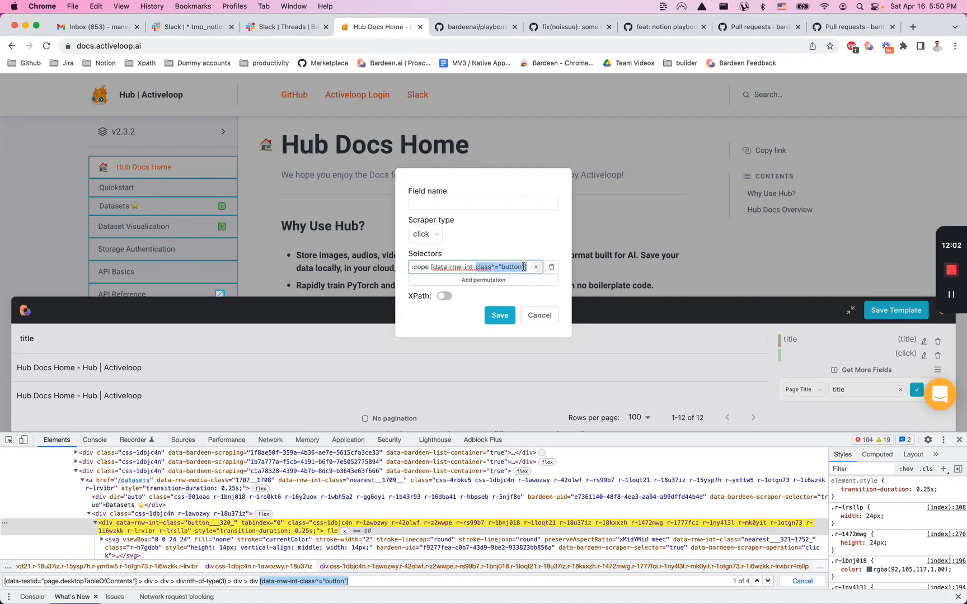
pyautogui.click(500, 321)
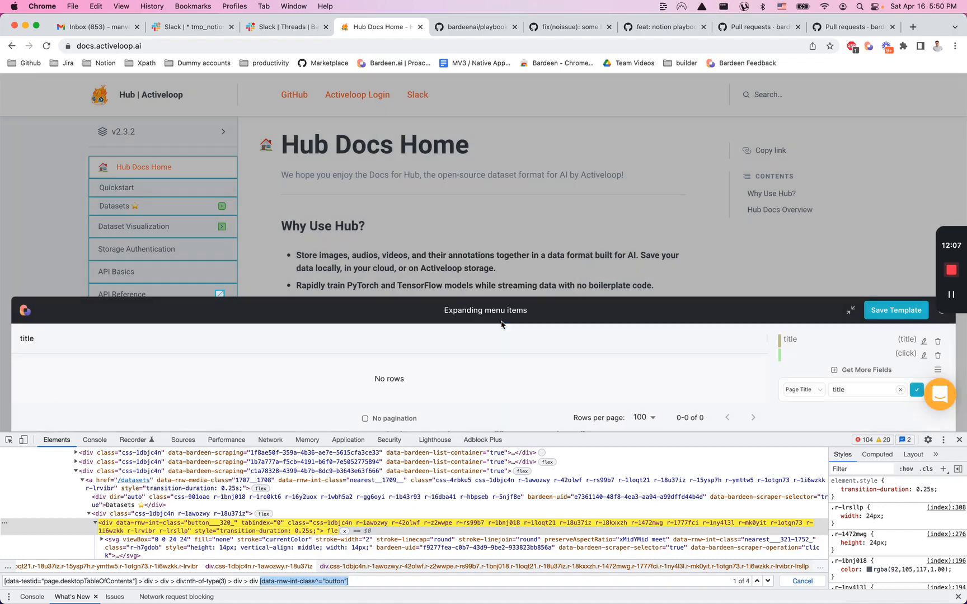
pyautogui.click(892, 319)
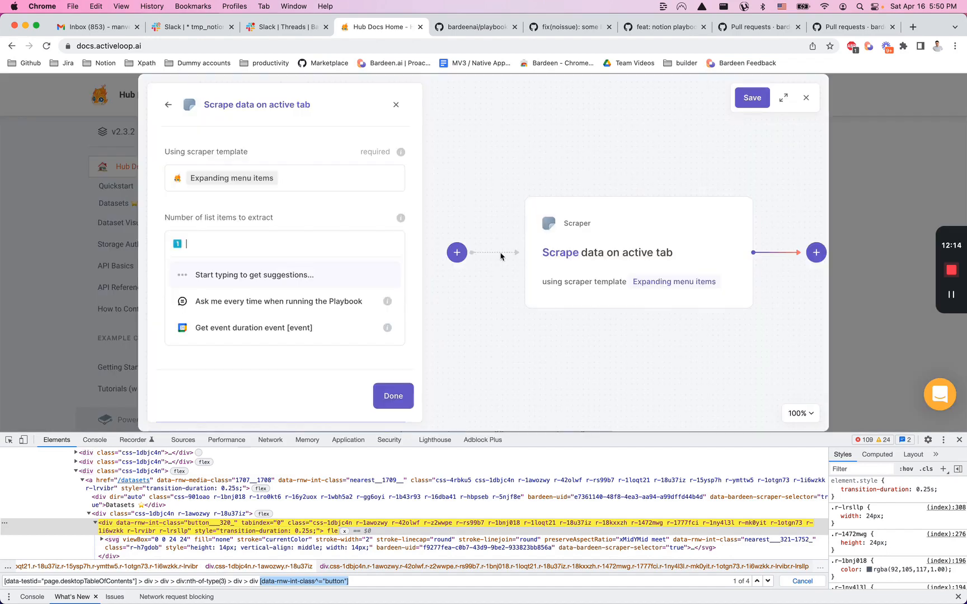
# Save the playbook under the name "Activeloop scraping demo" and close the builder
pyautogui.click(746, 104)
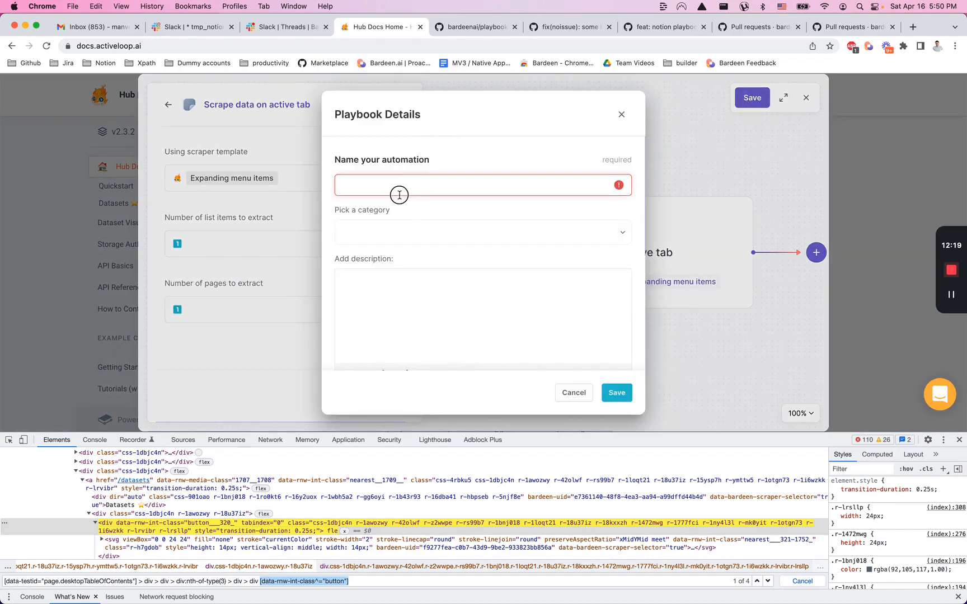
pyautogui.click(399, 193)
pyautogui.write('Activeloop ')
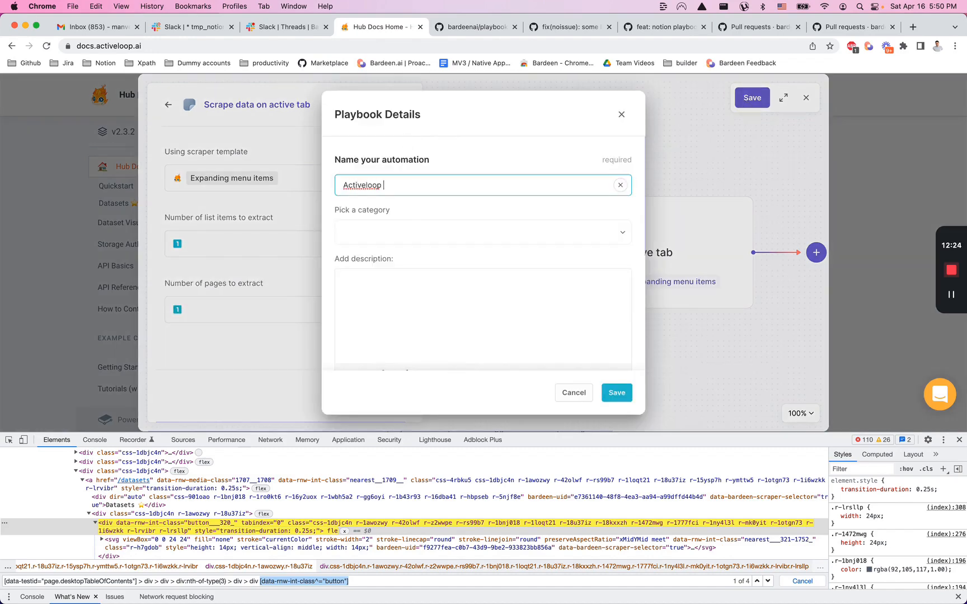
pyautogui.write('scraping demo')
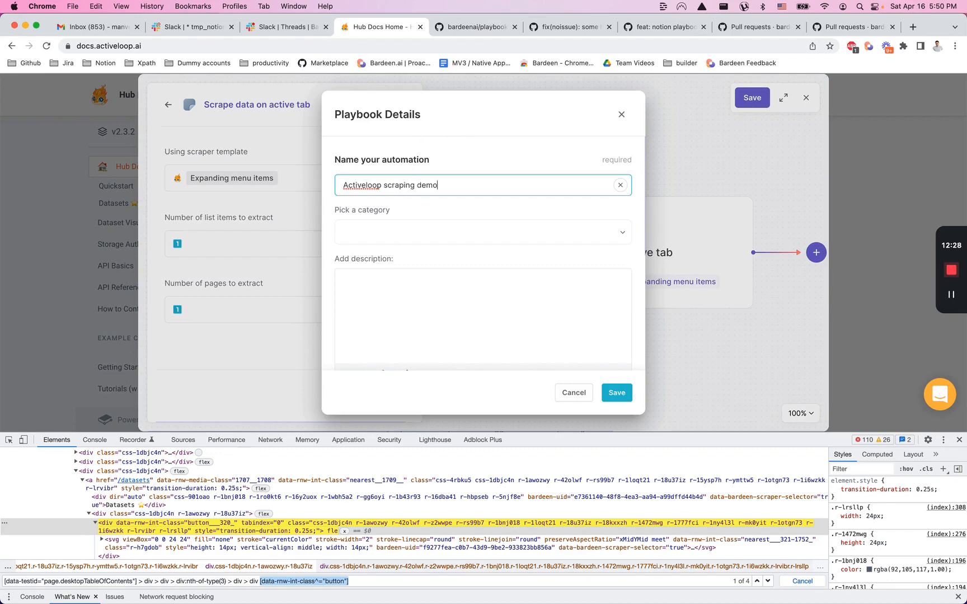
pyautogui.click(627, 393)
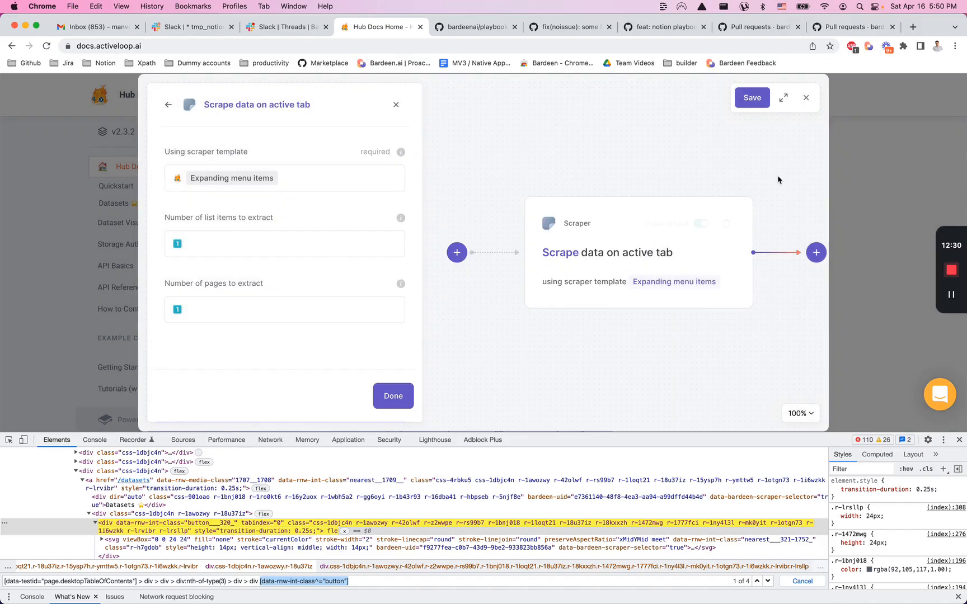
pyautogui.click(805, 97)
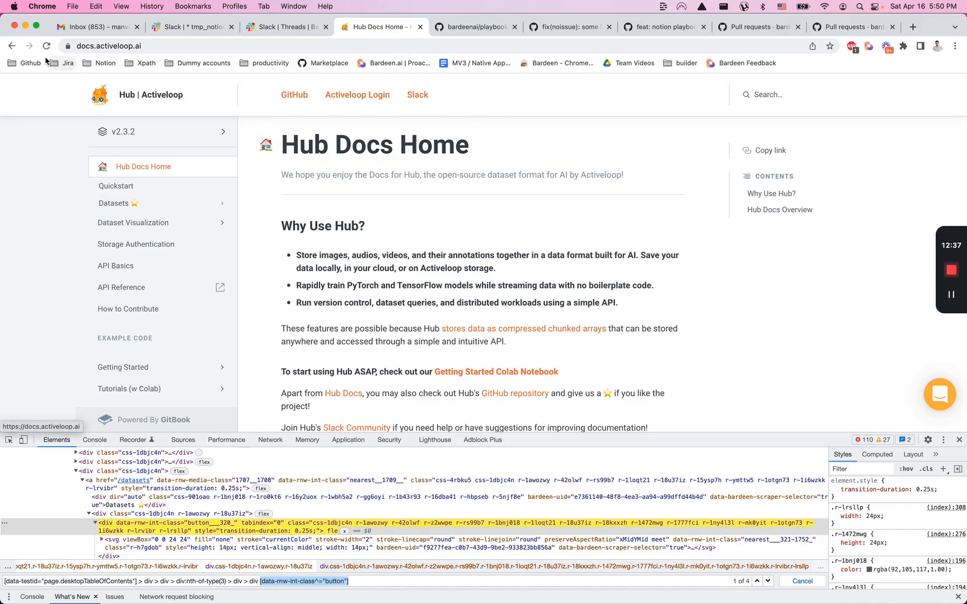
# Reload the Activeloop docs page and run the Activeloop scraping demo playbook on it
pyautogui.click(49, 47)
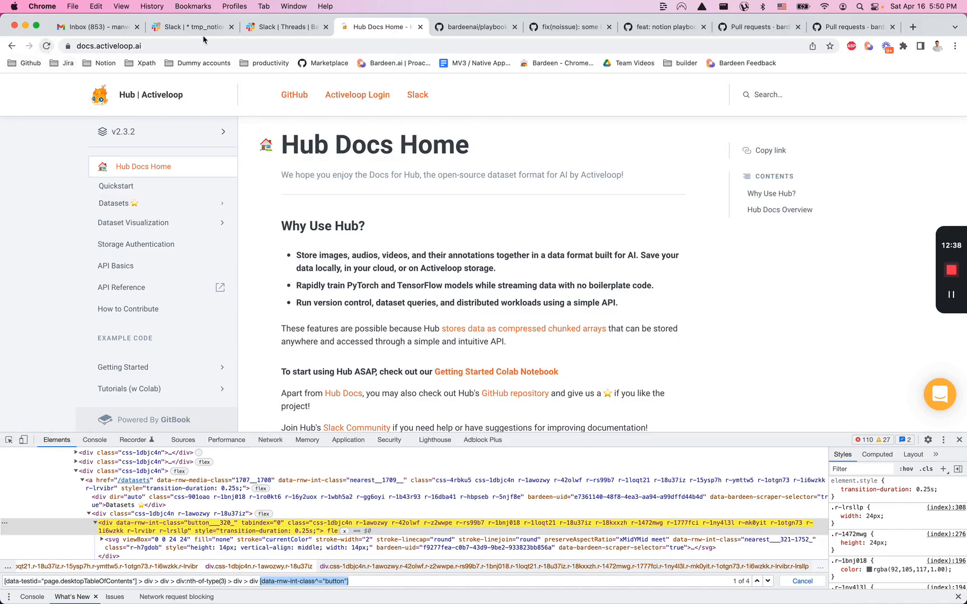
pyautogui.click(871, 49)
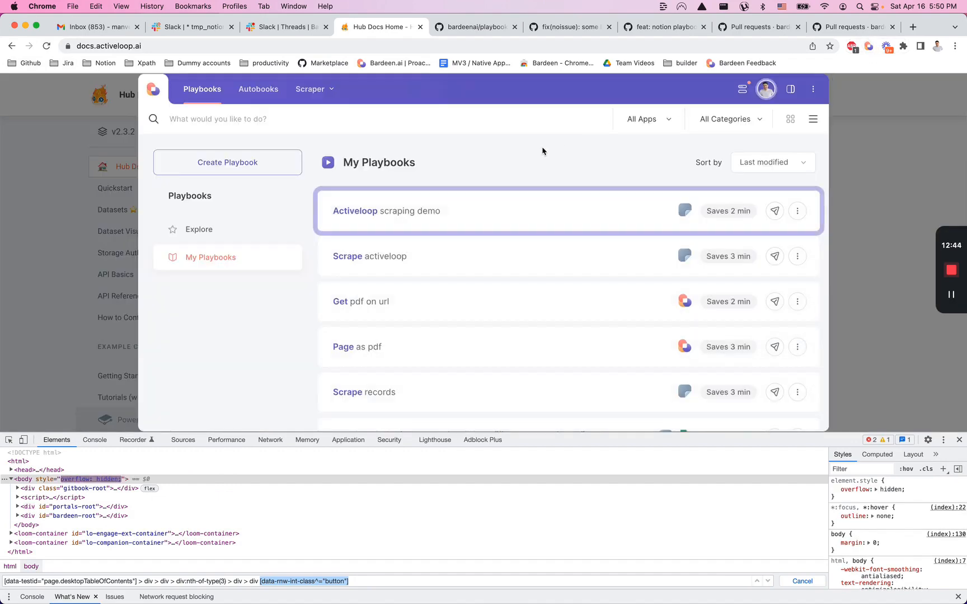
pyautogui.click(466, 223)
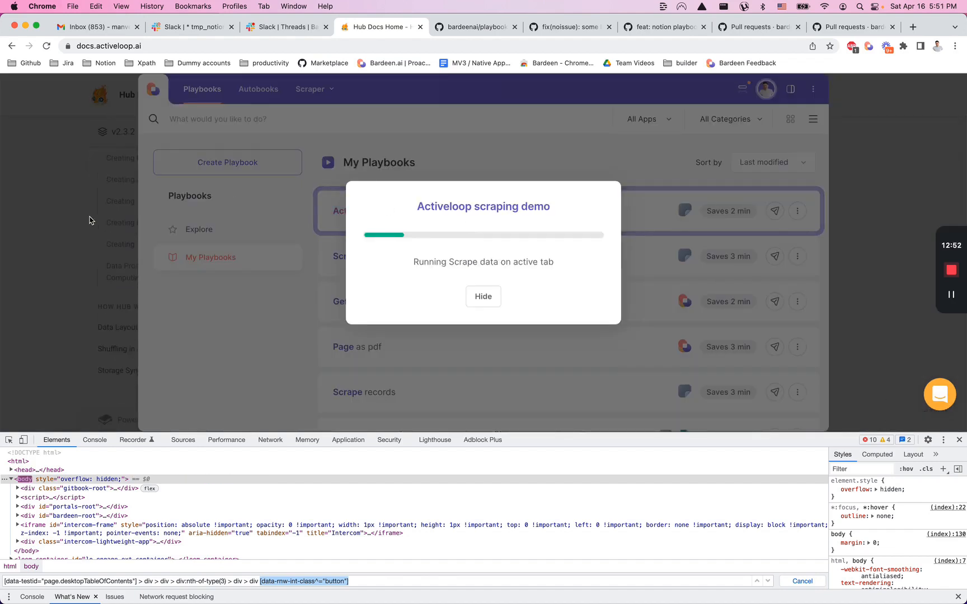
# Dismiss the playbook overlay and examine the docs sidebar to check which menu items the scraper expanded
pyautogui.click(93, 219)
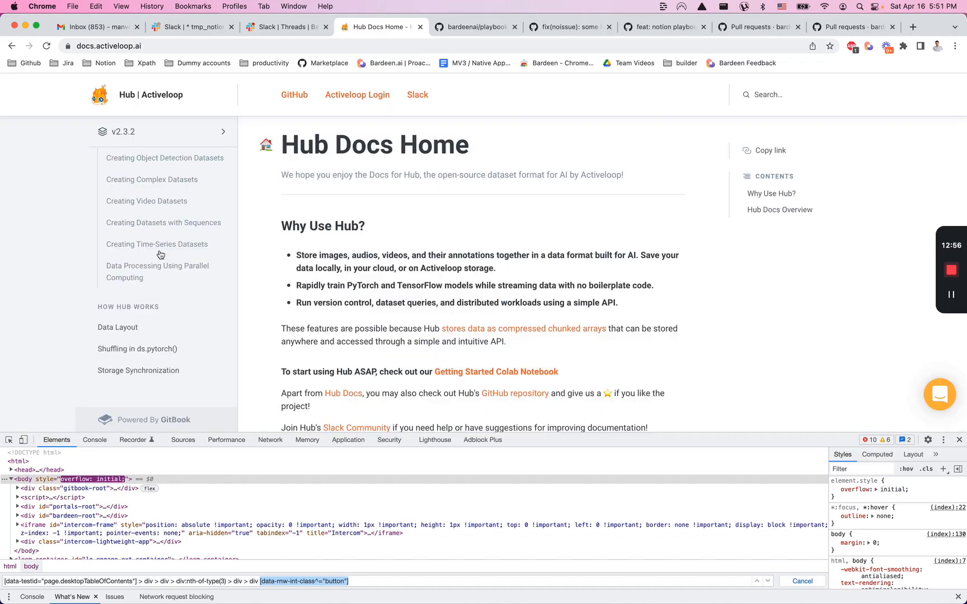
pyautogui.scroll(1, 199, 272)
pyautogui.scroll(-15, 198, 273)
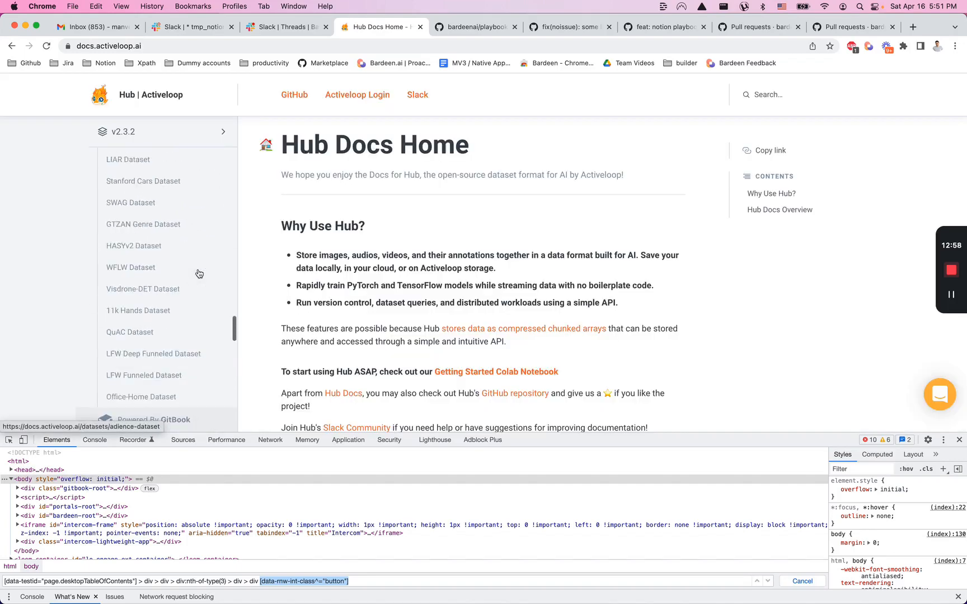
pyautogui.scroll(8, 200, 262)
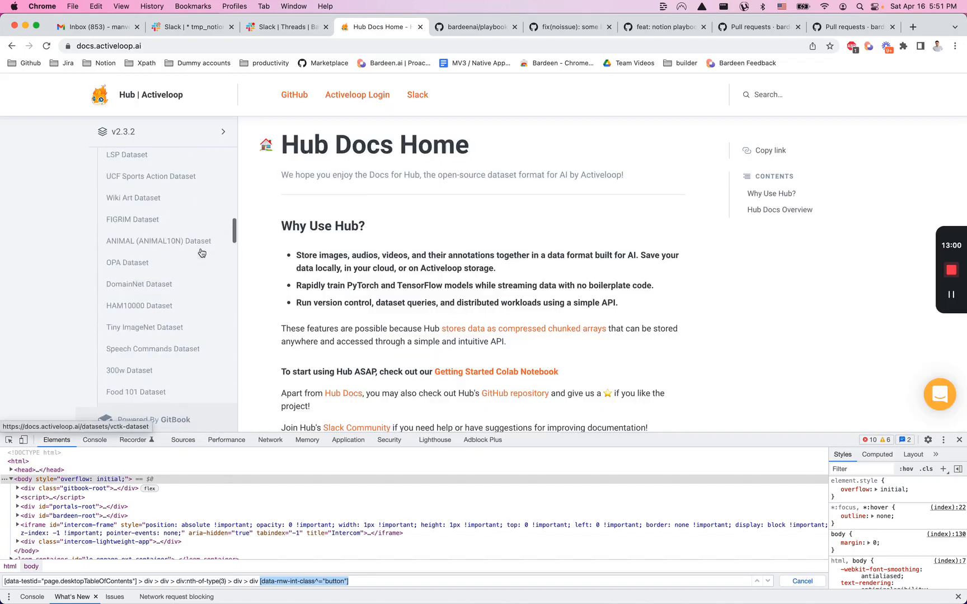
pyautogui.scroll(10, 201, 253)
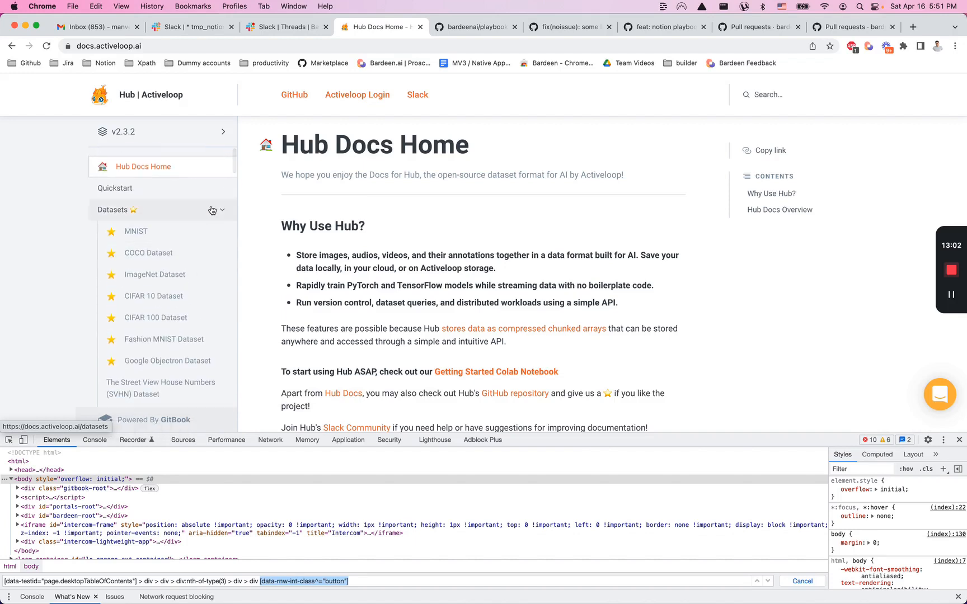
pyautogui.scroll(-2, 210, 269)
pyautogui.scroll(-3, 213, 281)
pyautogui.scroll(5, 214, 281)
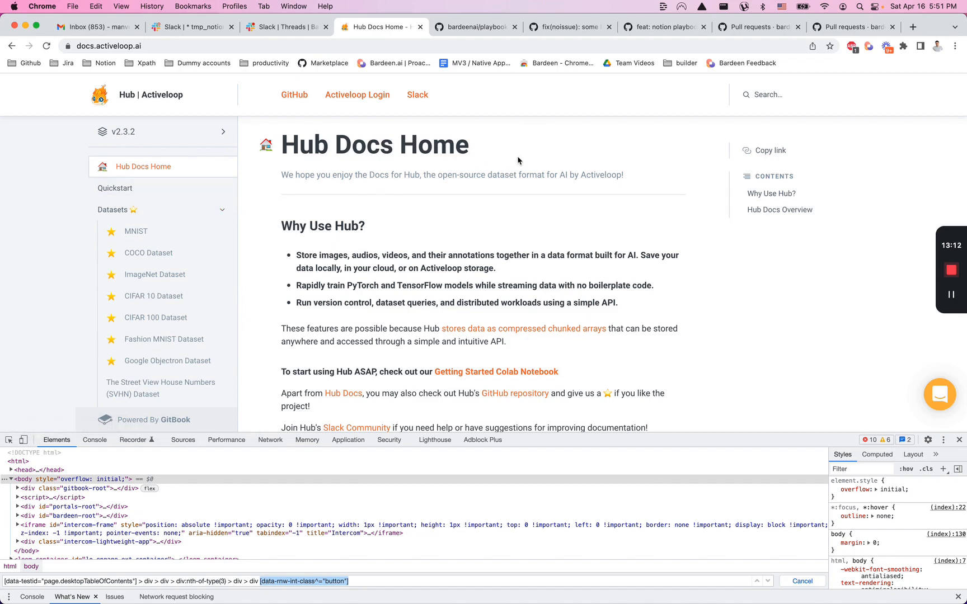
# Open the Activeloop scraping demo playbook in the builder and add a second Scrape Data On Active Tab action
pyautogui.click(868, 45)
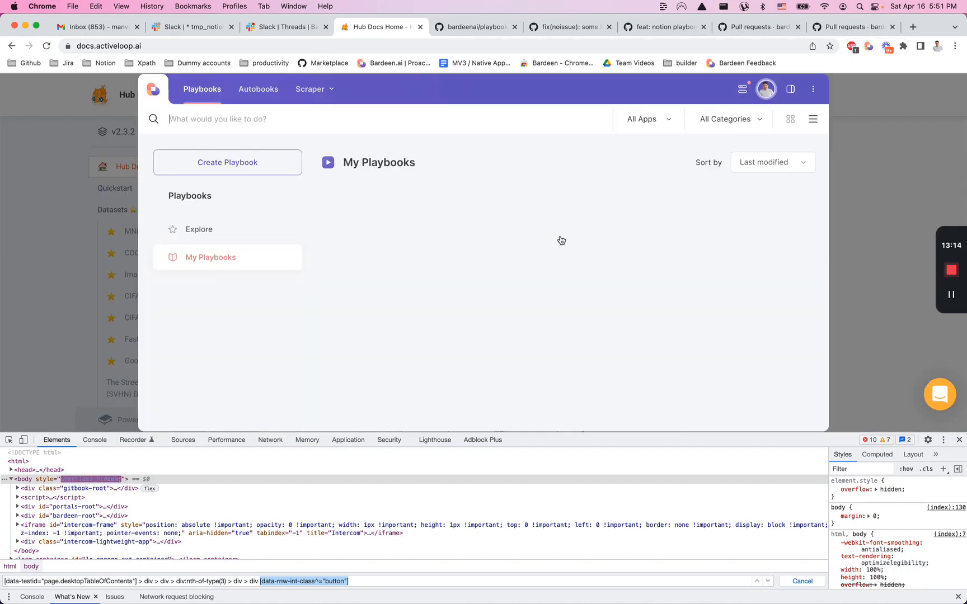
pyautogui.click(798, 210)
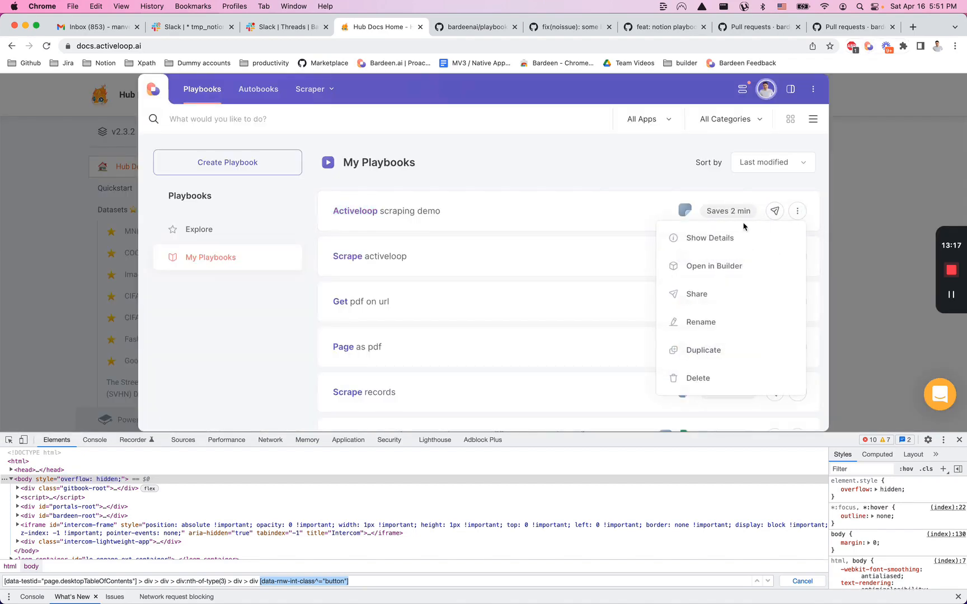
pyautogui.click(709, 269)
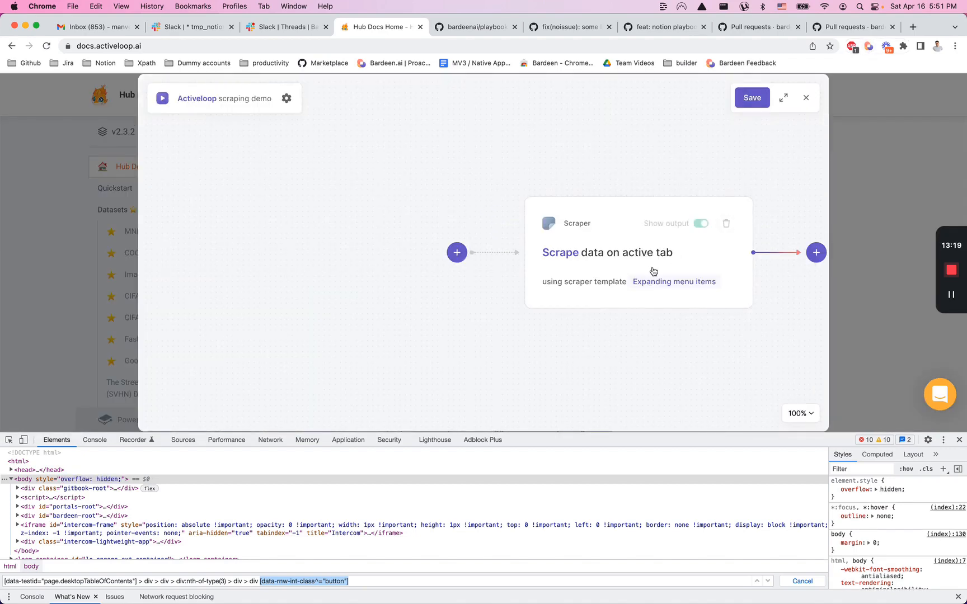
pyautogui.click(694, 253)
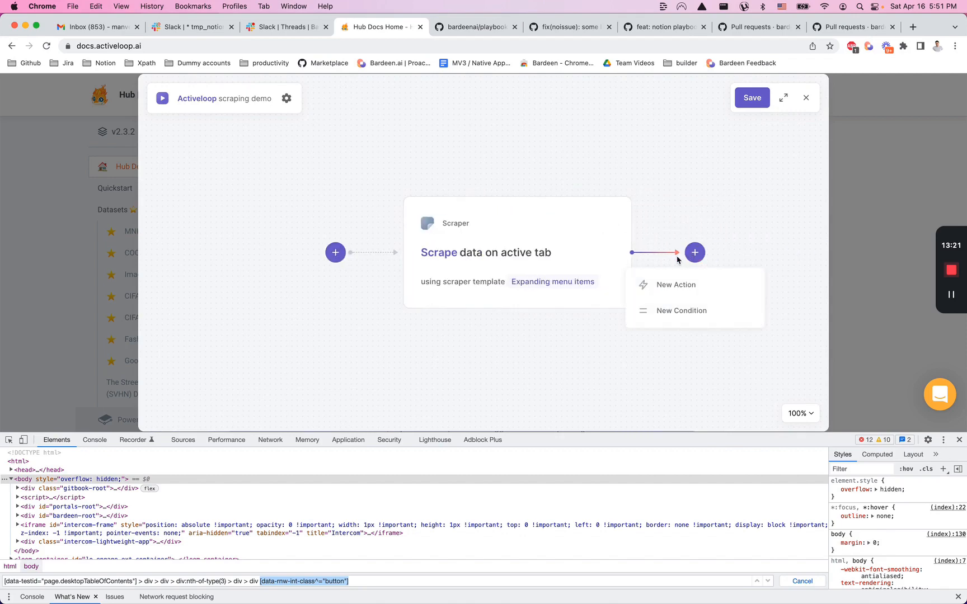
pyautogui.click(664, 287)
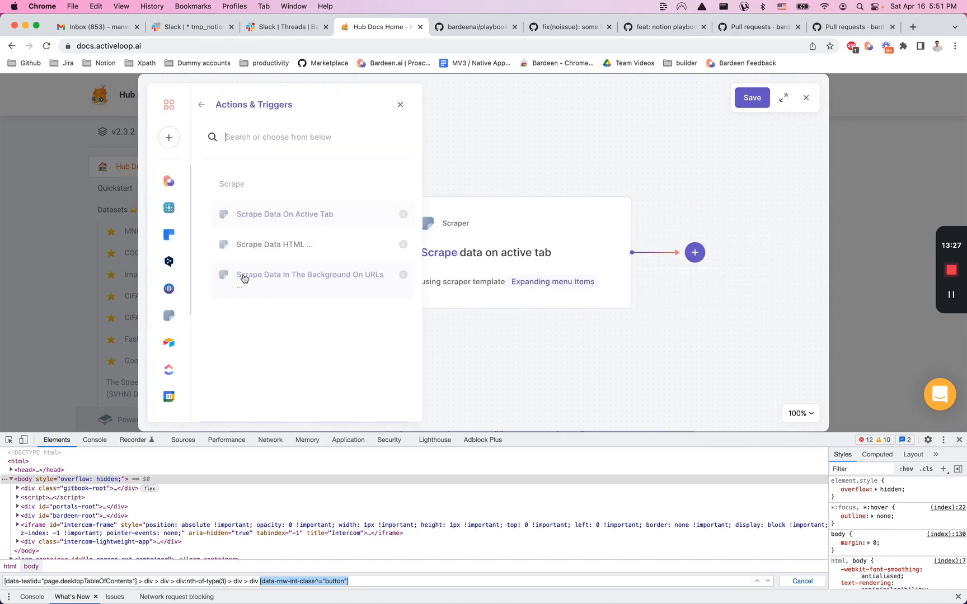
pyautogui.click(268, 215)
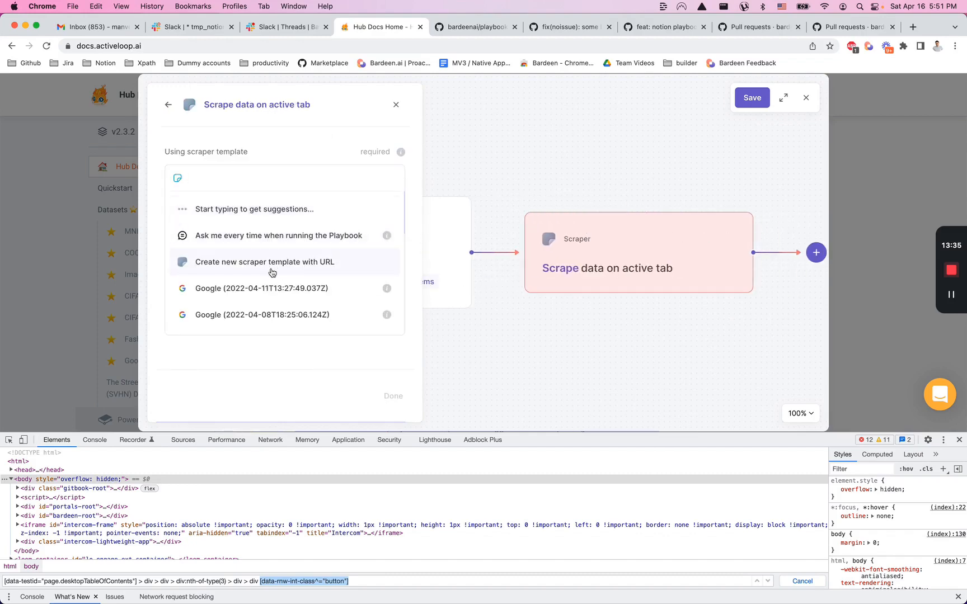
# Start building a new List or Table scraper template from the active Hub Docs Home tab, keeping the suggested name
pyautogui.click(272, 272)
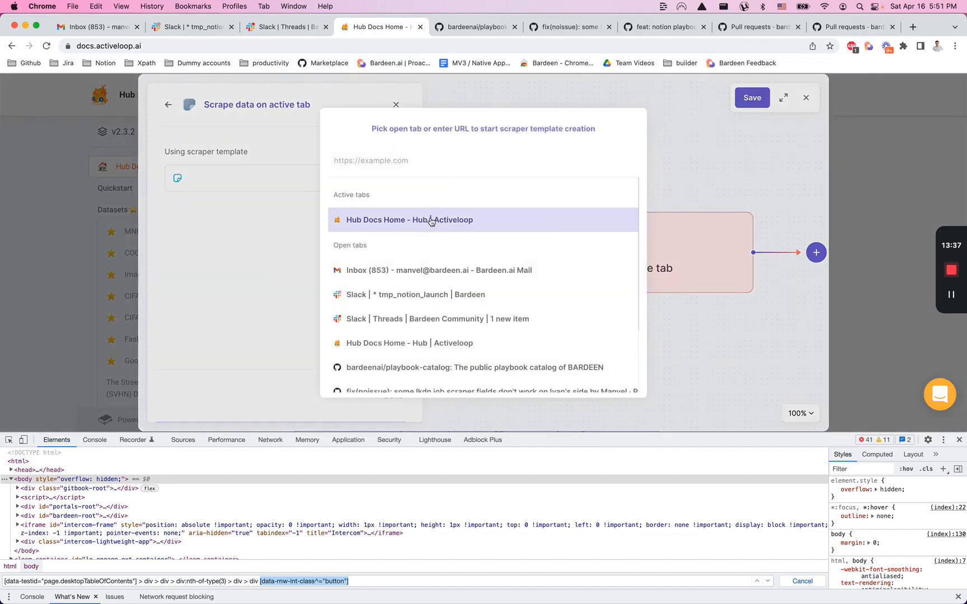
pyautogui.click(431, 221)
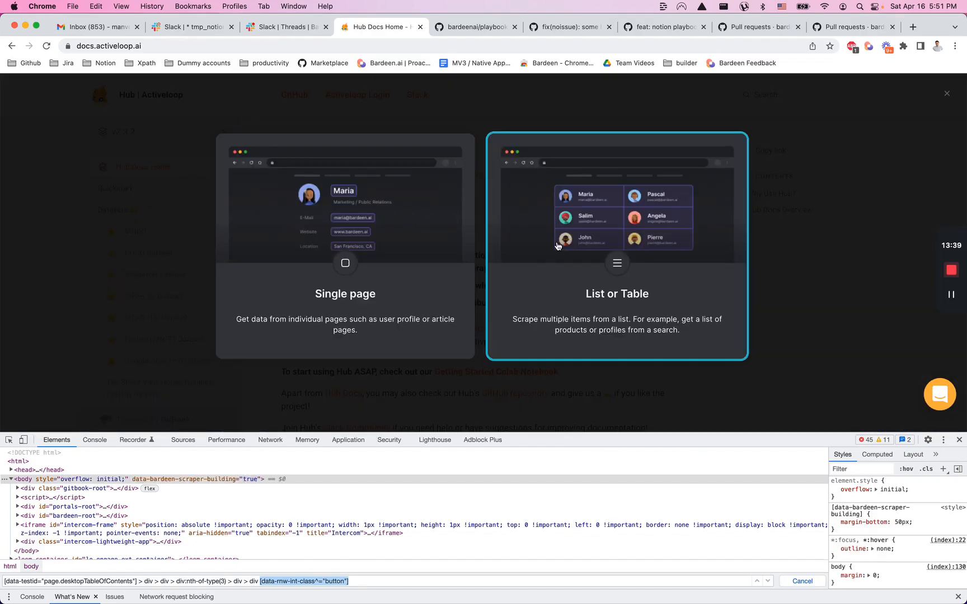
pyautogui.click(558, 246)
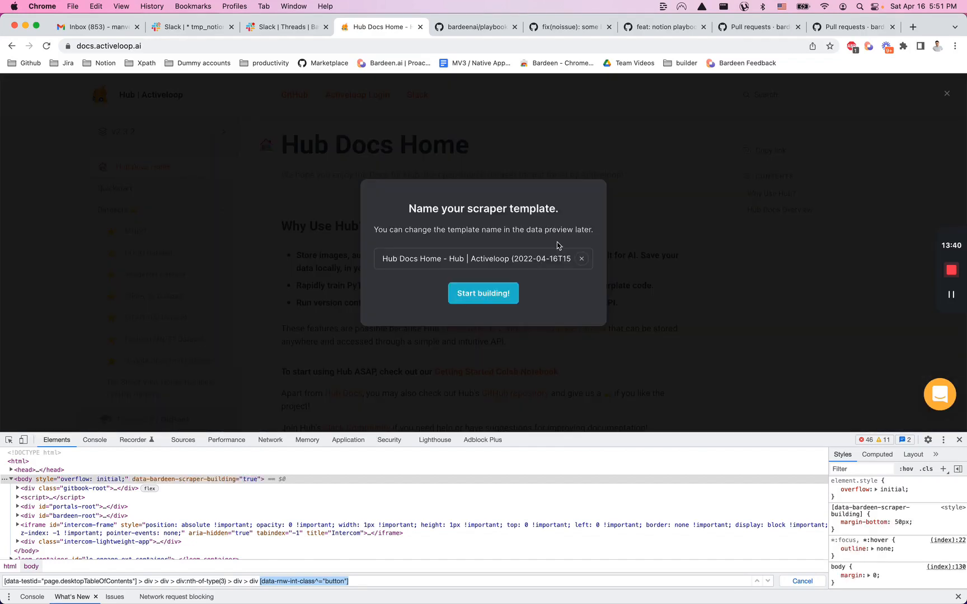
pyautogui.click(482, 293)
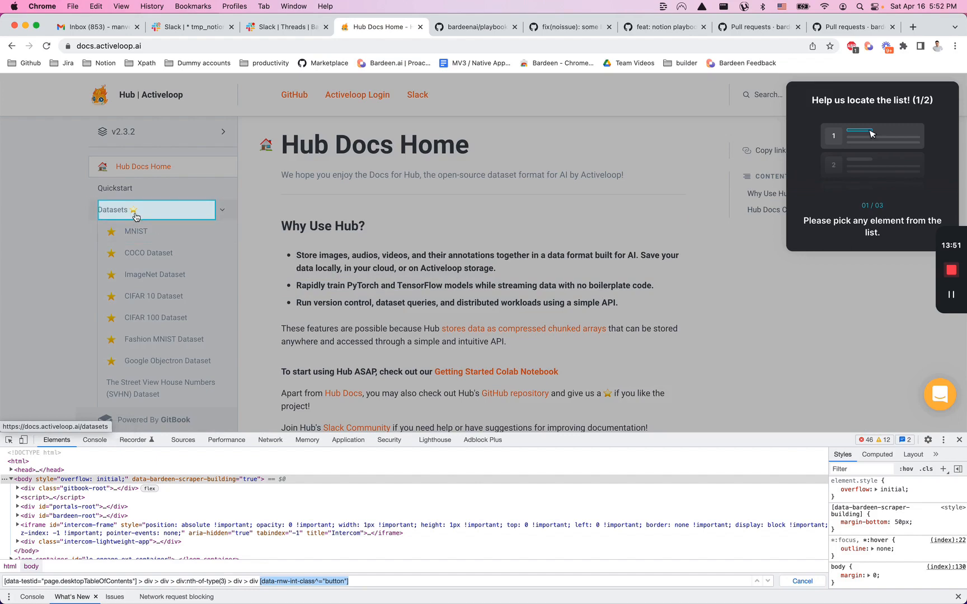
# Pick the MNIST and COCO Dataset sidebar entries as list elements and choose No Pagination for the template
pyautogui.click(137, 229)
pyautogui.click(141, 254)
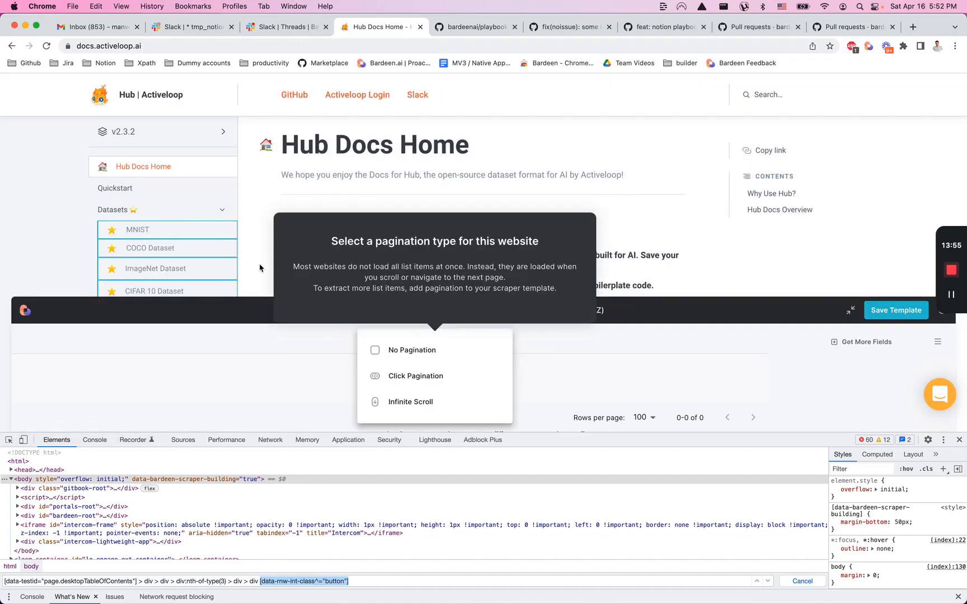
pyautogui.click(419, 352)
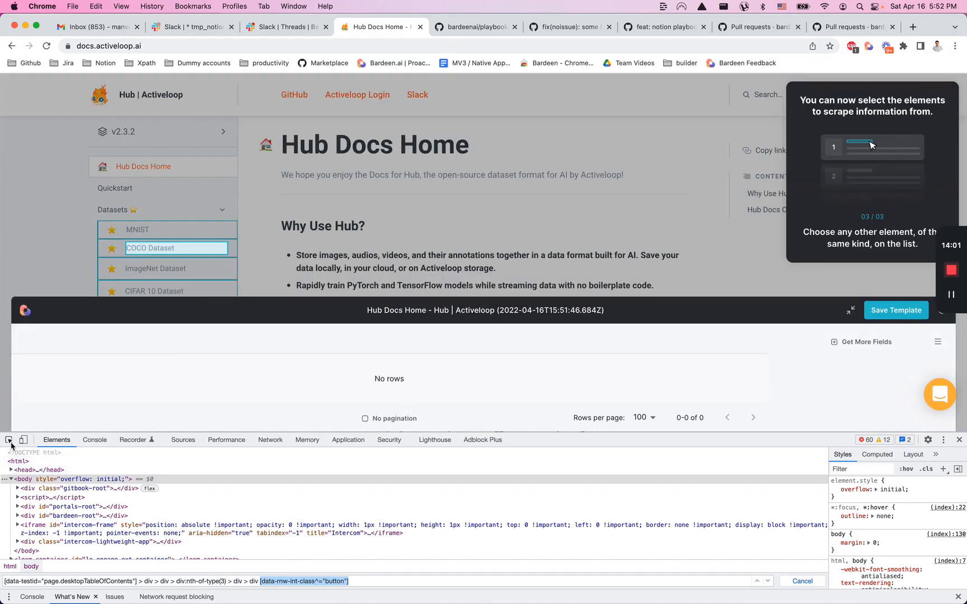
# Inspect the Datasets menu item in the page markup and trace its parent elements up to the sidebar container
pyautogui.click(9, 440)
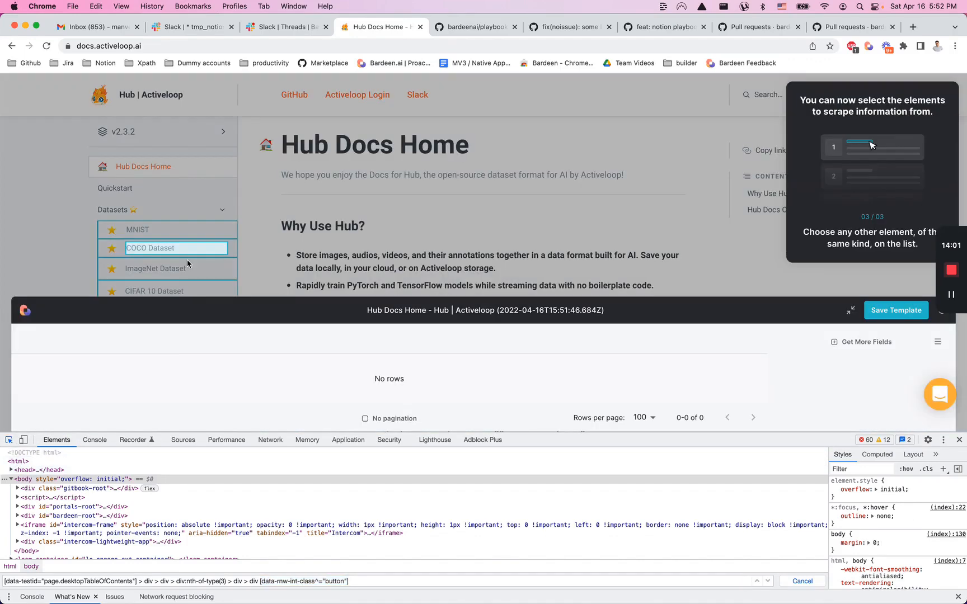
pyautogui.click(148, 211)
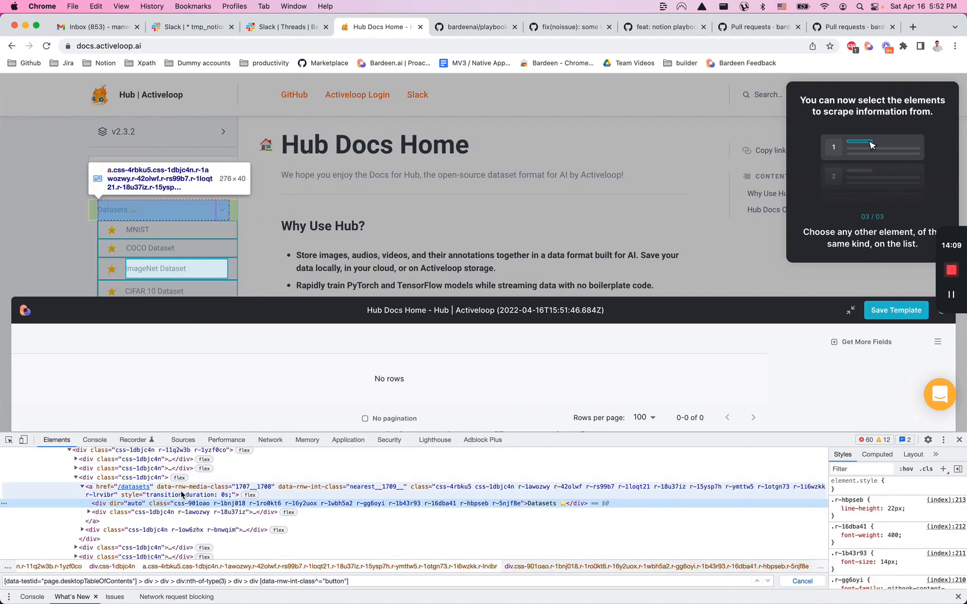
pyautogui.scroll(2, 144, 487)
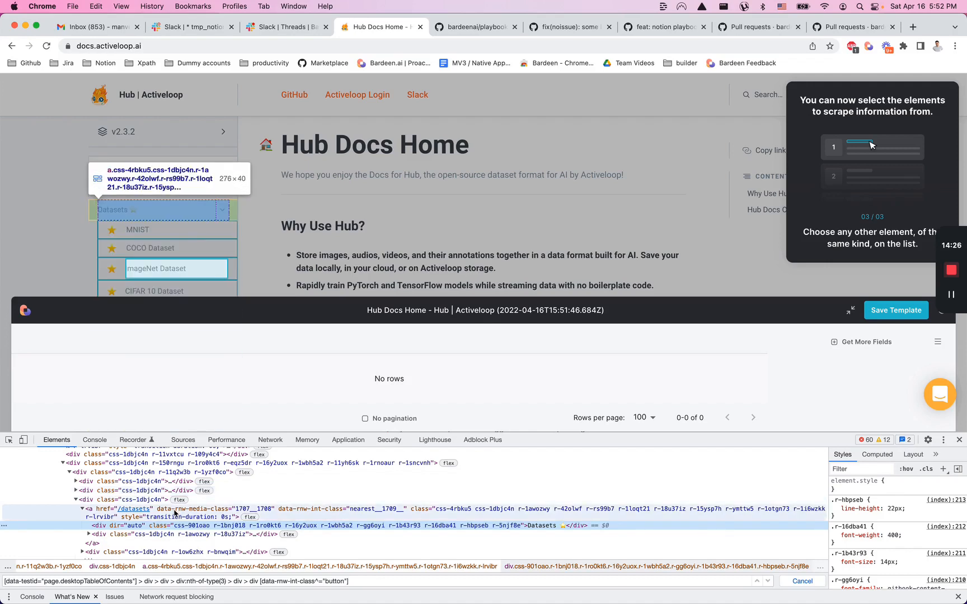
pyautogui.scroll(10, 150, 479)
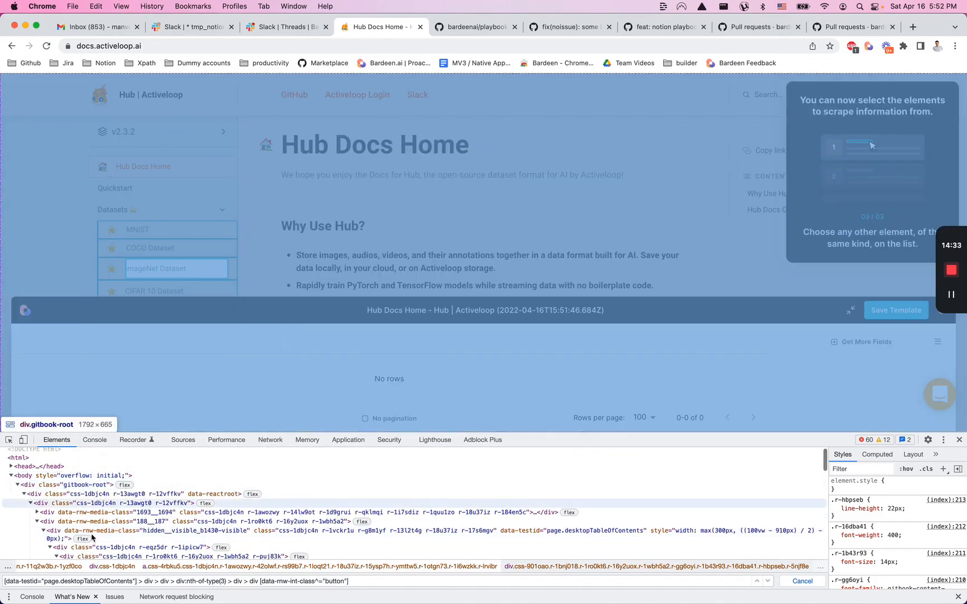
pyautogui.scroll(-10, 167, 487)
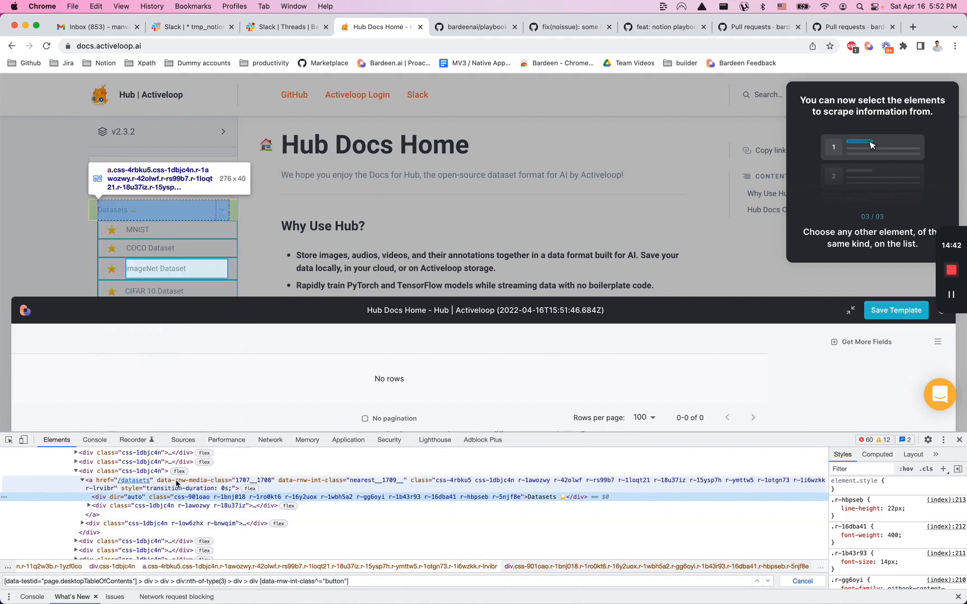
# Inspect the MNIST sub-item's link element and compare its nesting with the parent Datasets link in the markup
pyautogui.click(9, 440)
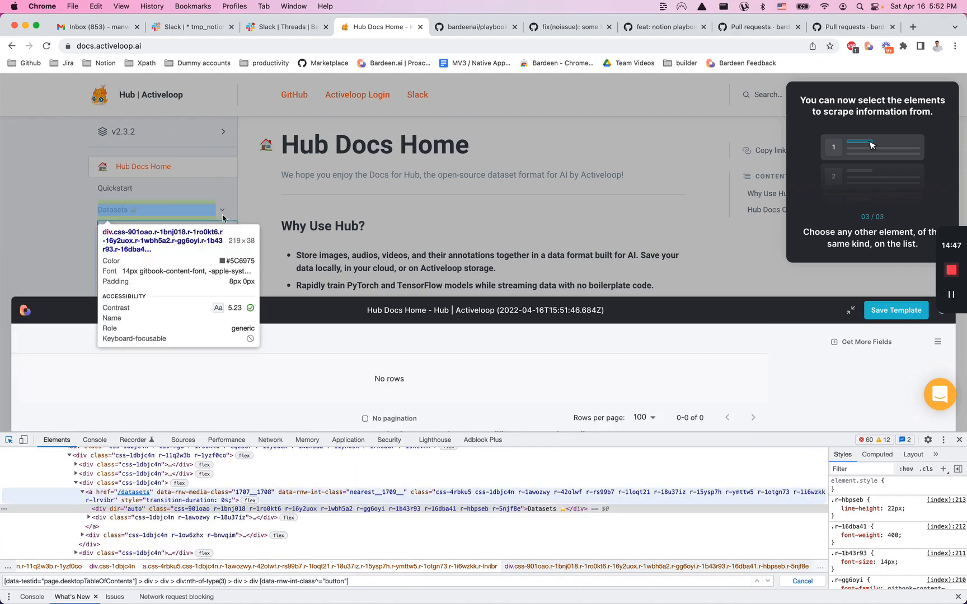
pyautogui.click(178, 236)
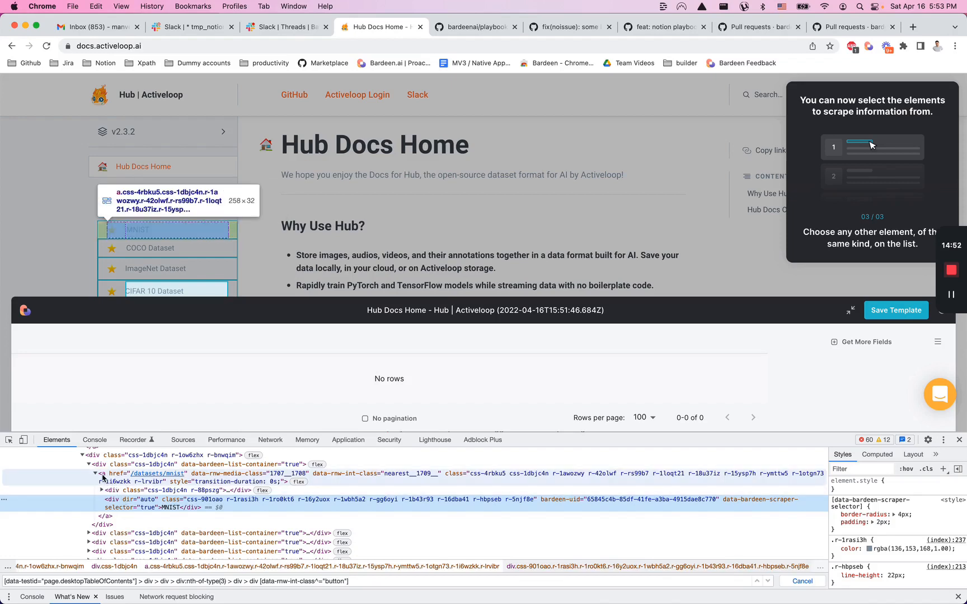
pyautogui.click(109, 477)
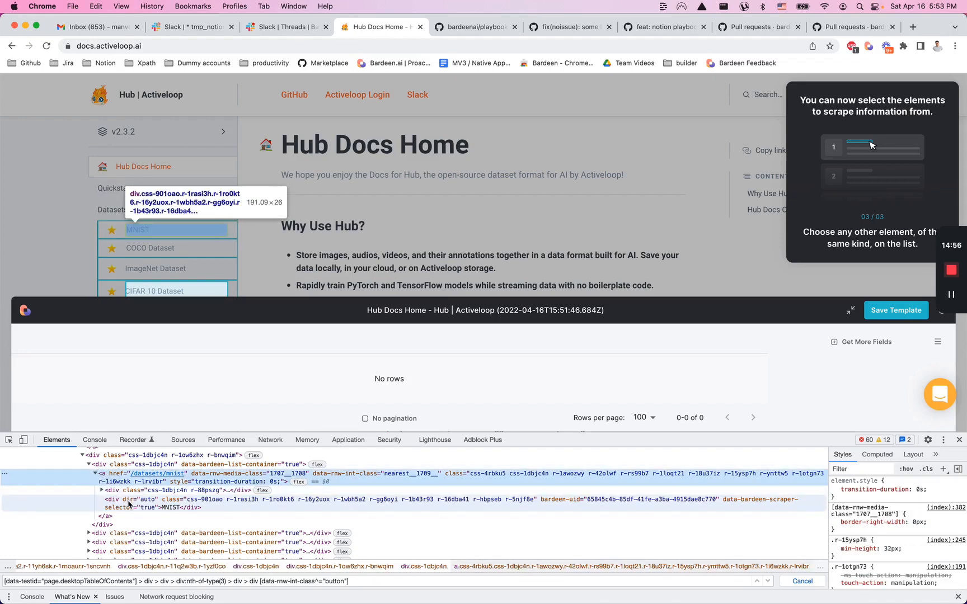
pyautogui.scroll(2, 109, 485)
pyautogui.scroll(1, 105, 480)
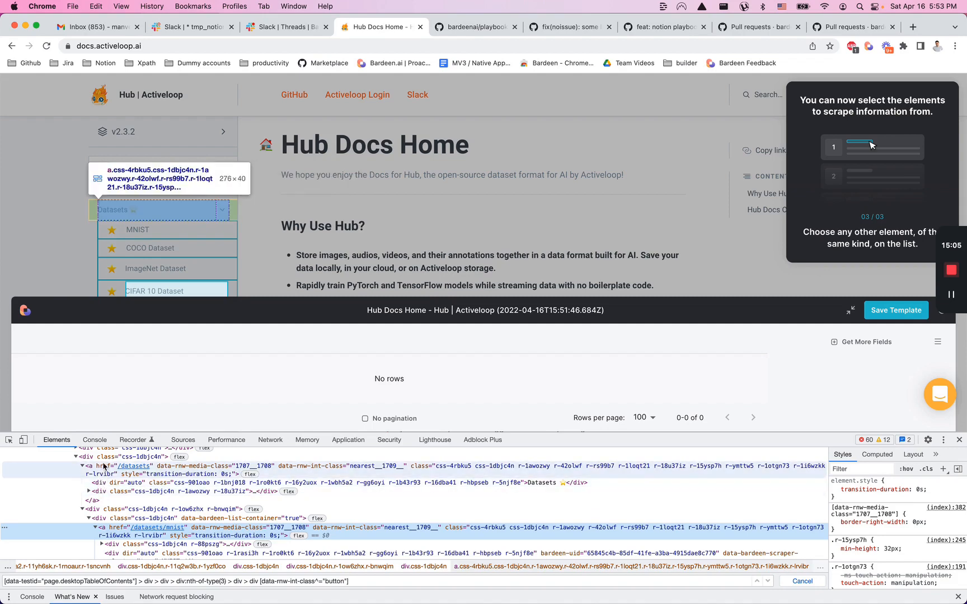
pyautogui.scroll(2, 105, 475)
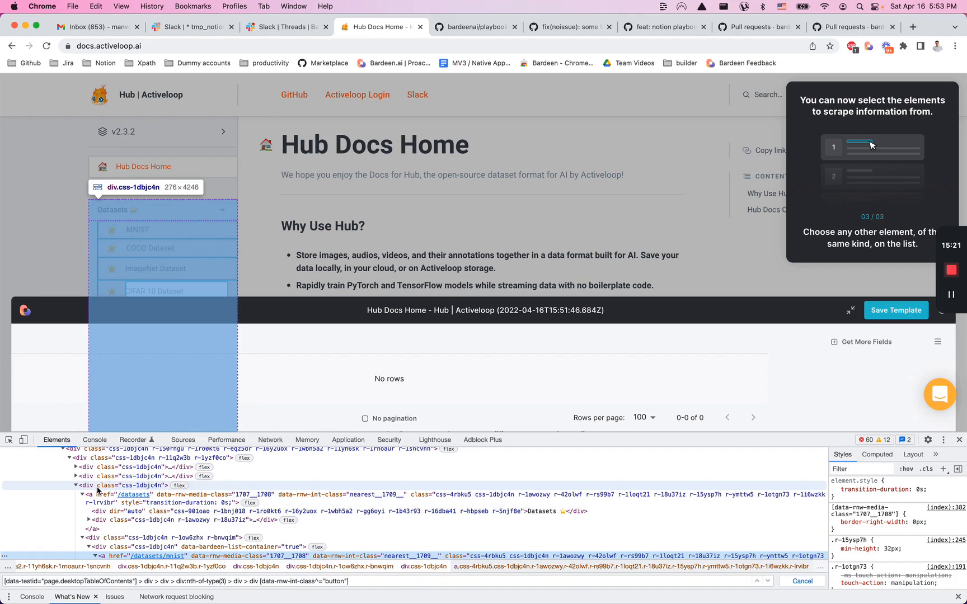
pyautogui.scroll(-2, 101, 495)
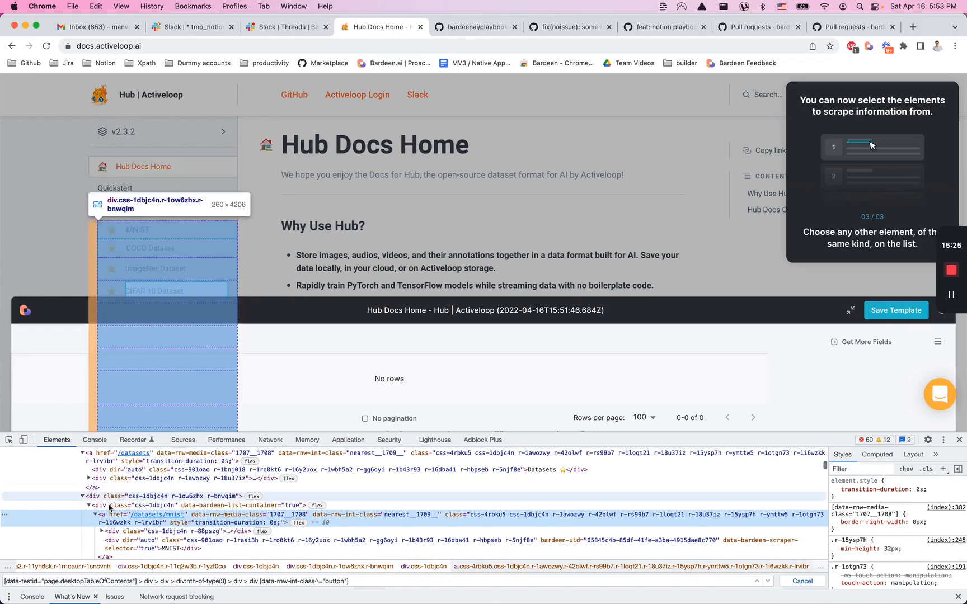
pyautogui.scroll(2, 103, 493)
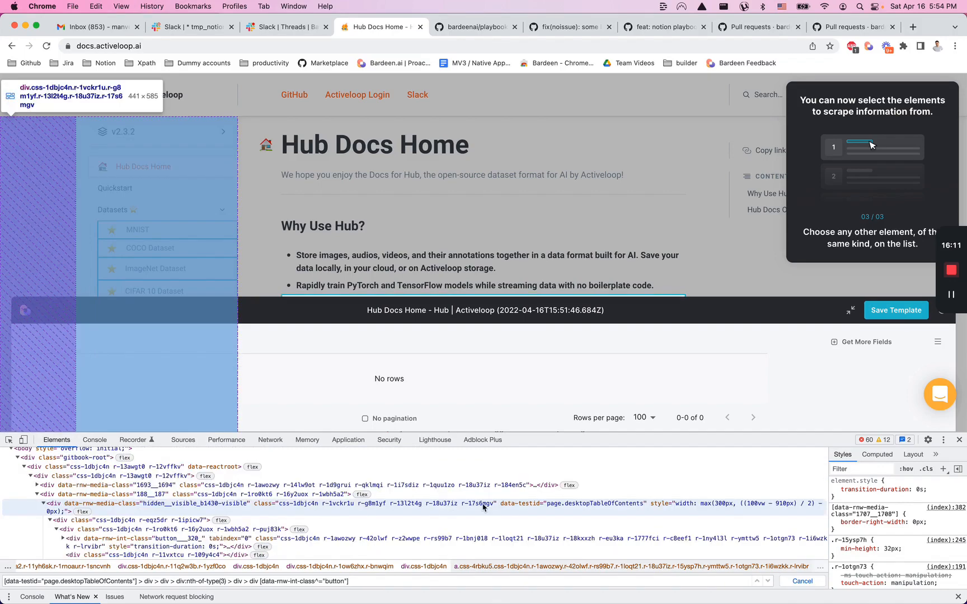
# Remove the [data-rnw-int-class^="button"] part from the end of the page.desktopTableOfContents selector in the markup search
pyautogui.doubleClick(529, 504)
pyautogui.press('super+a')
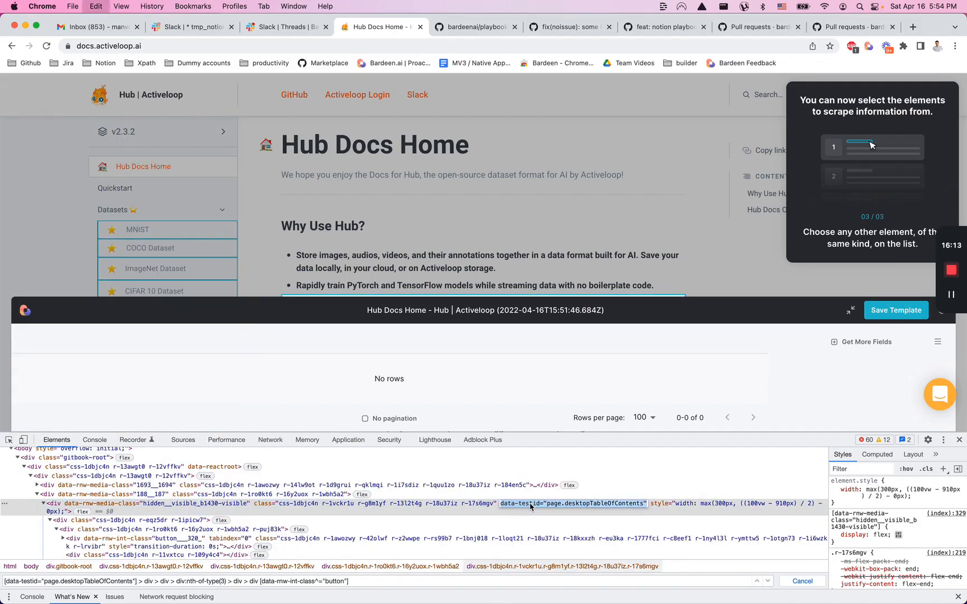
pyautogui.click(371, 581)
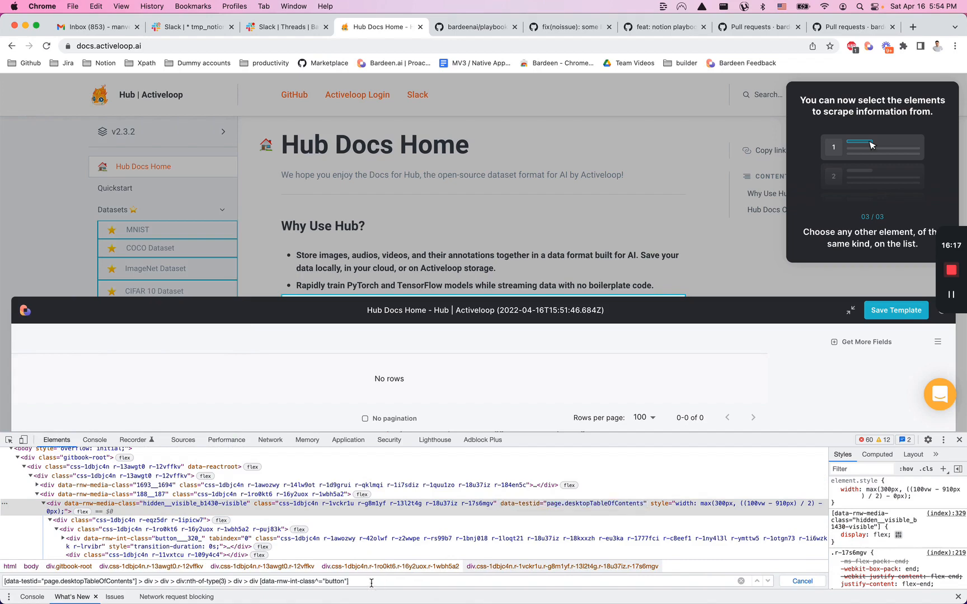
pyautogui.press('BackSpace')
pyautogui.press('BackSpace')
pyautogui.press('BackSpace')
pyautogui.press('BackSpace')
pyautogui.press('BackSpace')
pyautogui.press('BackSpace')
pyautogui.press('BackSpace')
pyautogui.press('BackSpace')
pyautogui.press('BackSpace')
pyautogui.press('BackSpace')
pyautogui.press('BackSpace')
pyautogui.press('BackSpace')
pyautogui.press('BackSpace')
pyautogui.press('BackSpace')
pyautogui.press('BackSpace')
pyautogui.press('BackSpace')
pyautogui.press('BackSpace')
pyautogui.press('BackSpace')
pyautogui.press('BackSpace')
pyautogui.press('BackSpace')
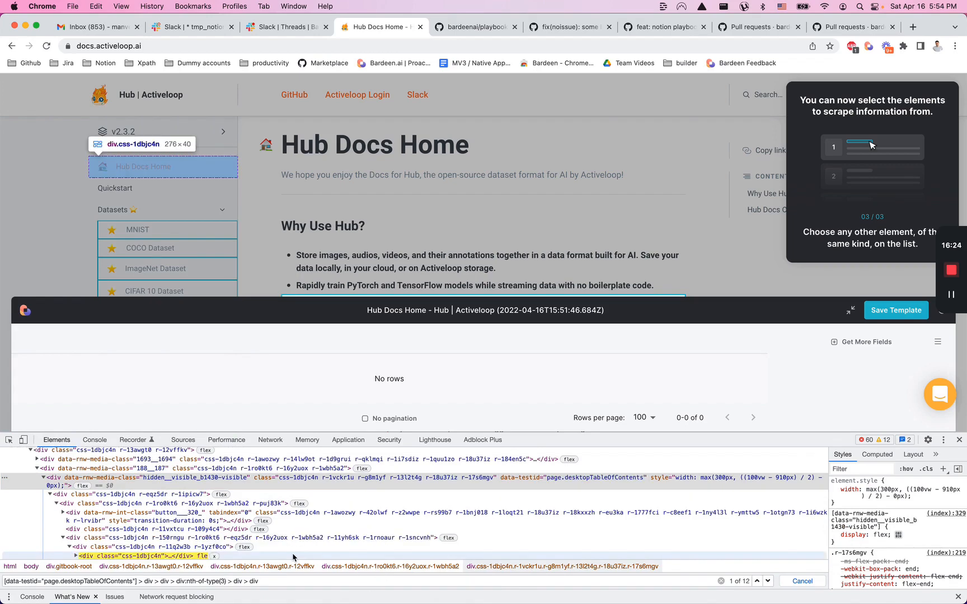
# Expand the first matched sidebar div and extend the search selector with > a for its direct child links
pyautogui.scroll(-1, 293, 557)
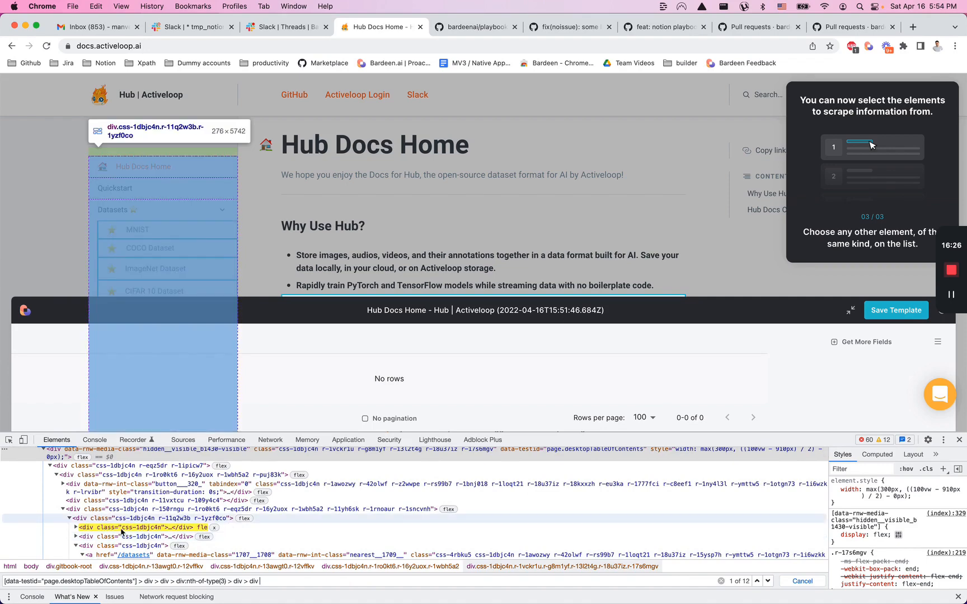
pyautogui.click(76, 527)
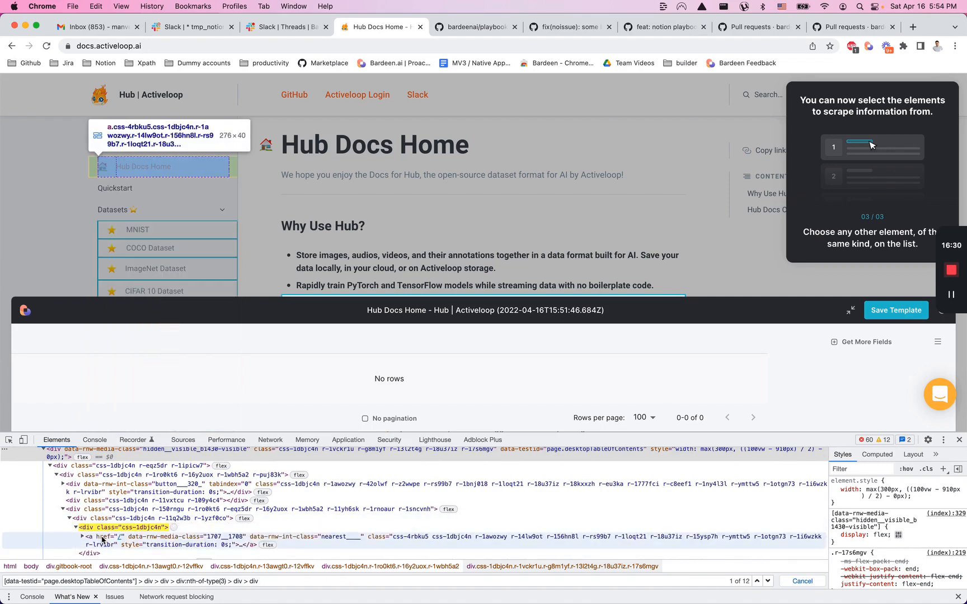
pyautogui.click(269, 581)
pyautogui.write('a')
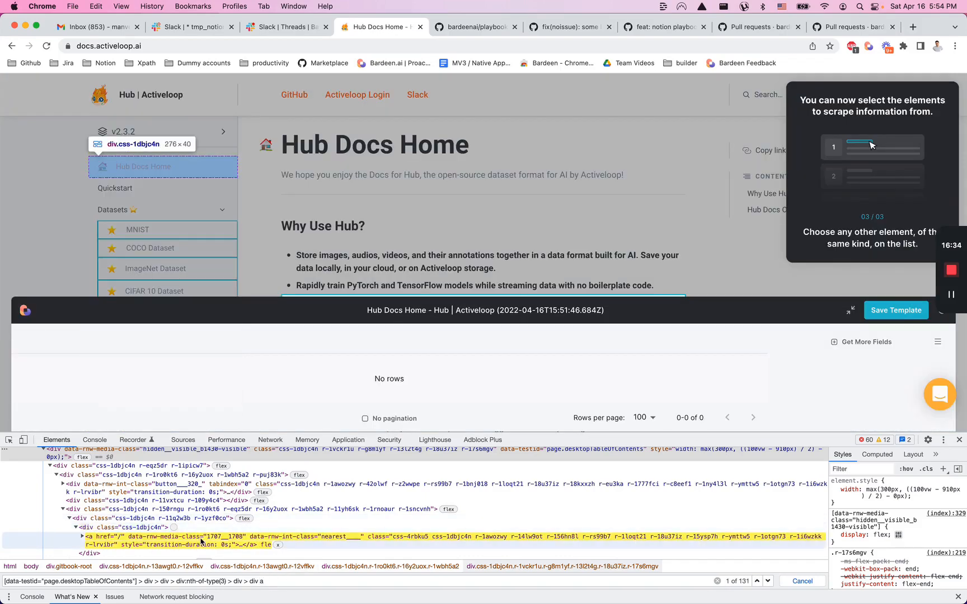
pyautogui.write('>')
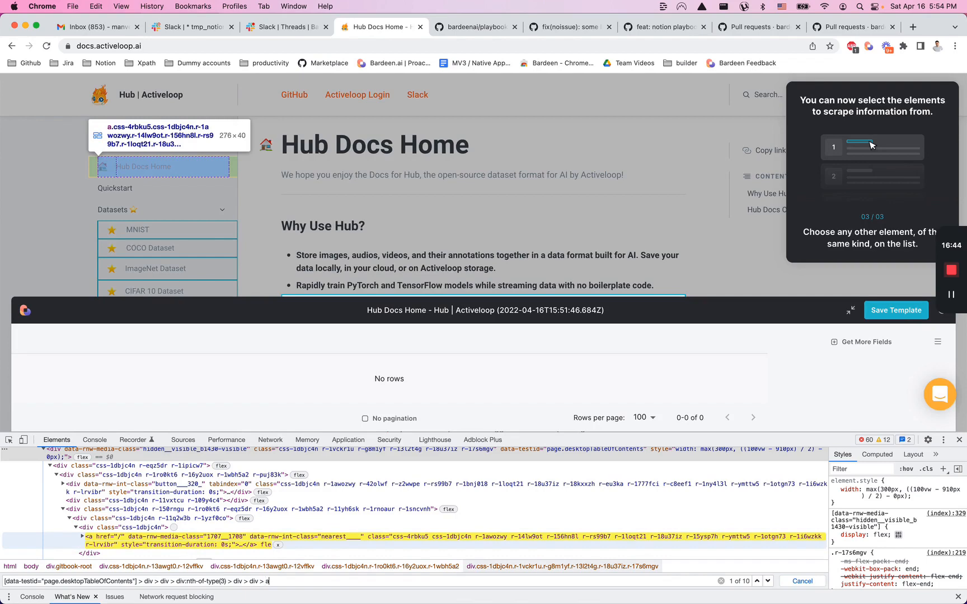
# Append a comma and a copy of the selector to the search, ending the copy in > div instead of > a
pyautogui.write('.')
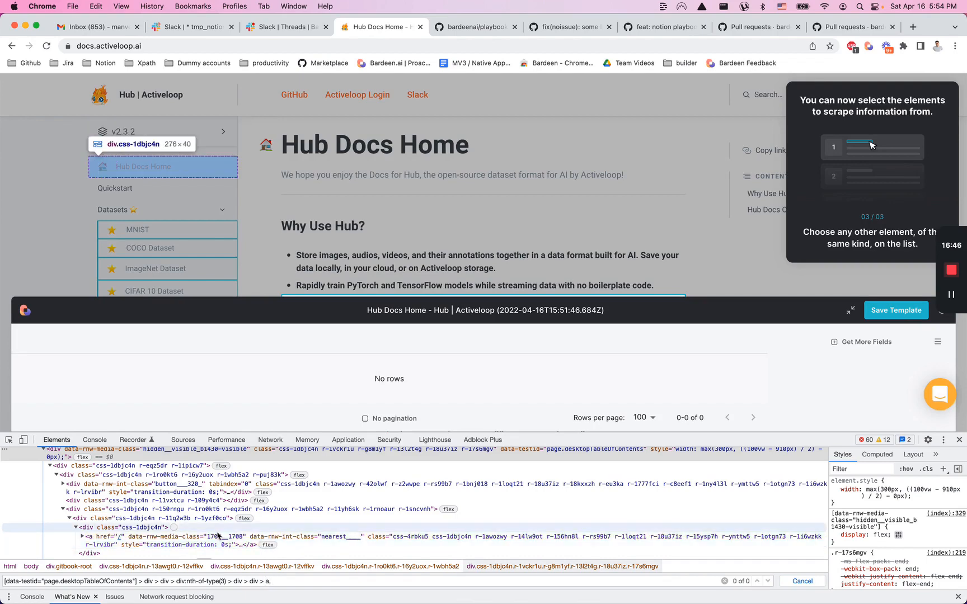
pyautogui.scroll(-2, 158, 526)
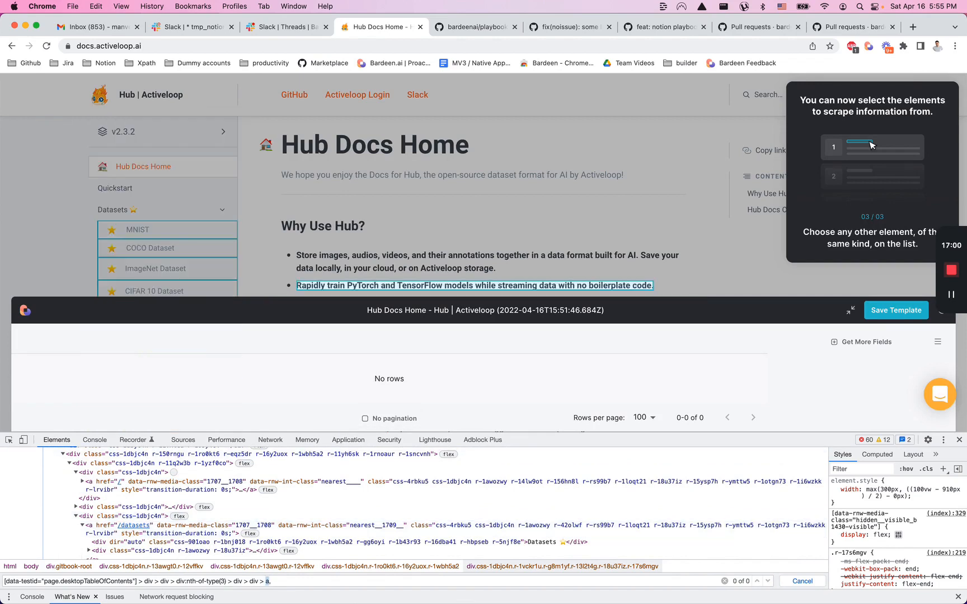
pyautogui.moveTo(265, 582); pyautogui.dragTo(4, 581)
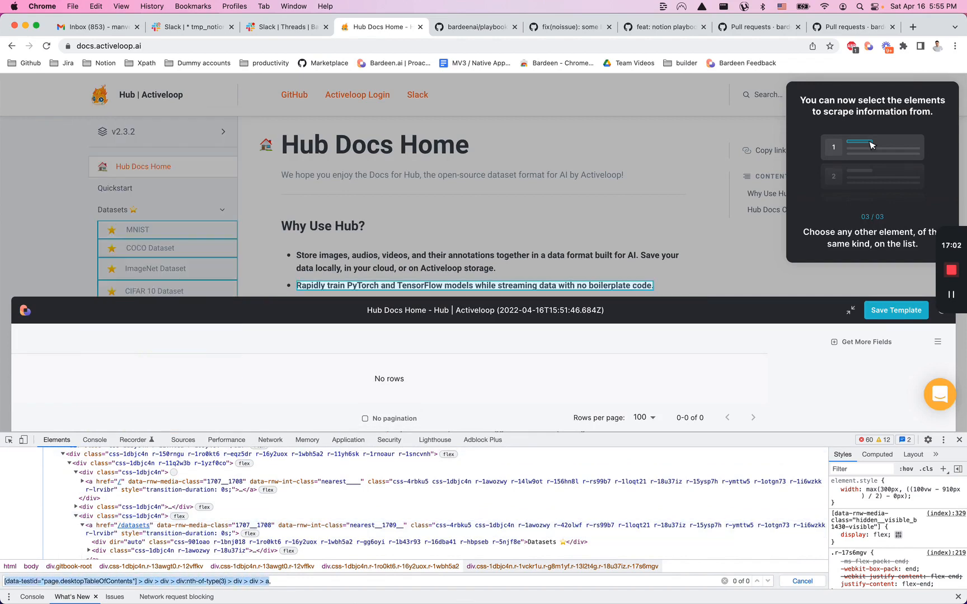
pyautogui.press('super+c')
pyautogui.press('Right')
pyautogui.press('super+v')
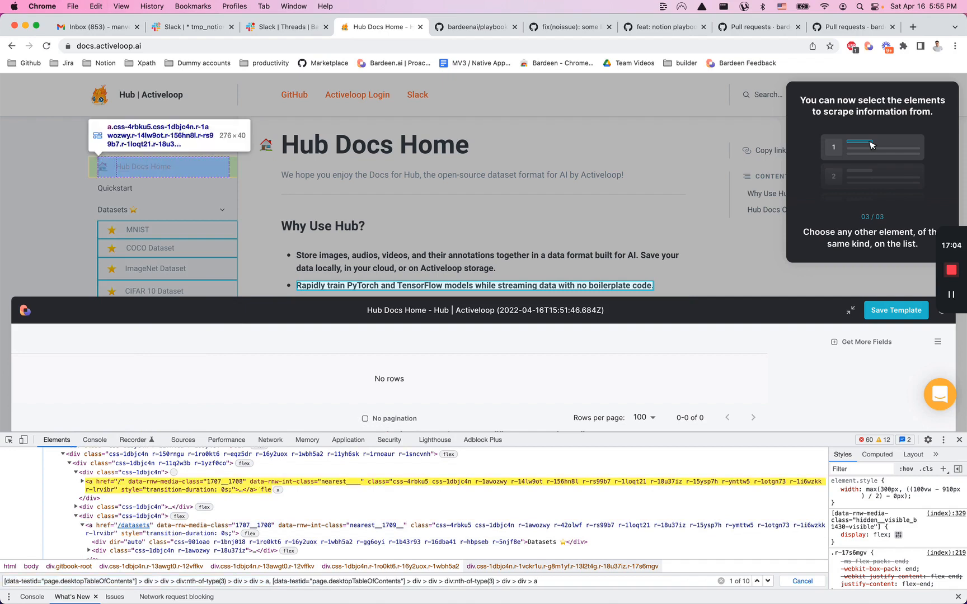
pyautogui.press('BackSpace')
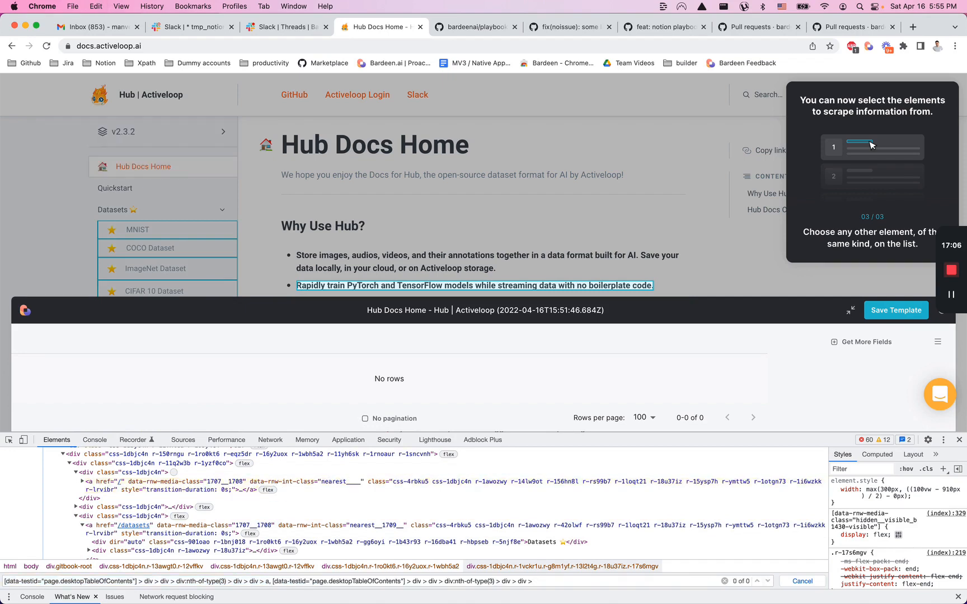
pyautogui.write('div')
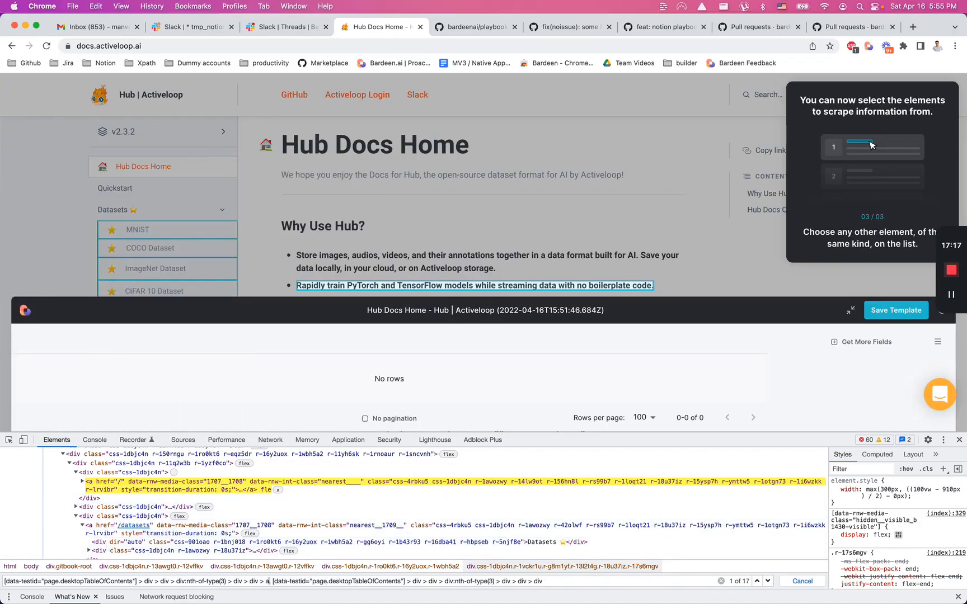
# Delete the link selector and its comma from the search, and extend the remaining selector with one more > div level
pyautogui.moveTo(267, 581); pyautogui.dragTo(5, 581)
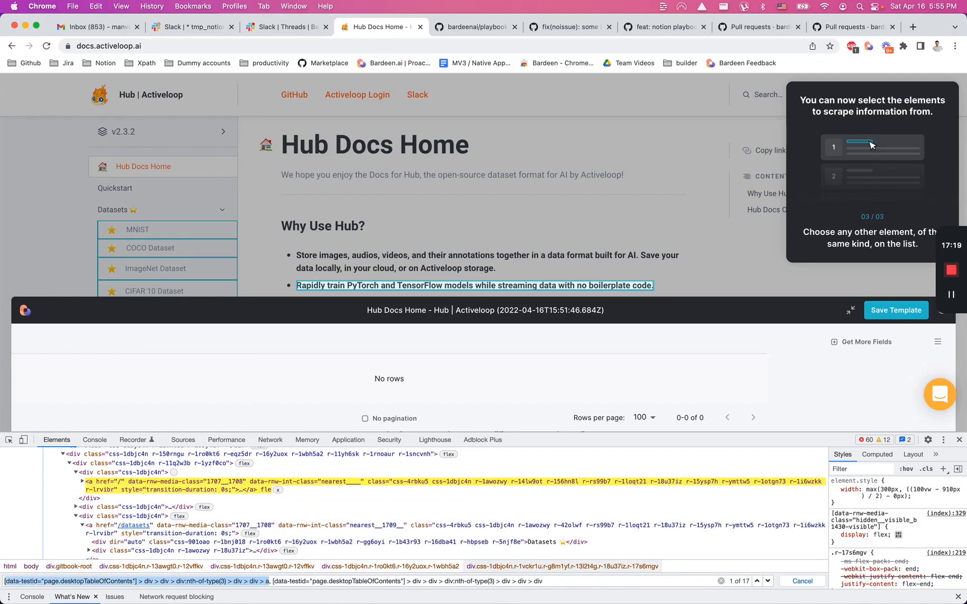
pyautogui.press('BackSpace')
pyautogui.press('BackSpace')
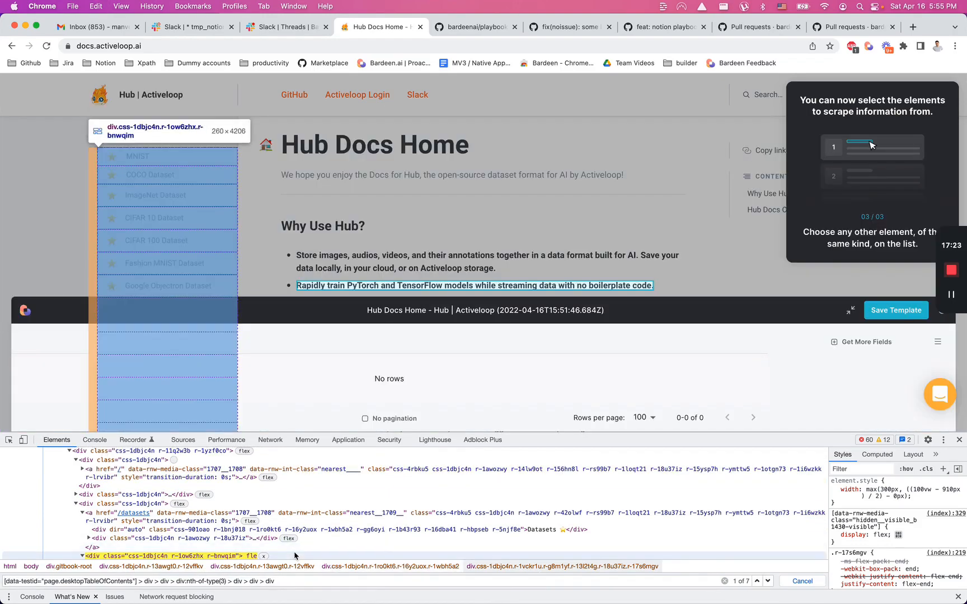
pyautogui.scroll(-2, 295, 556)
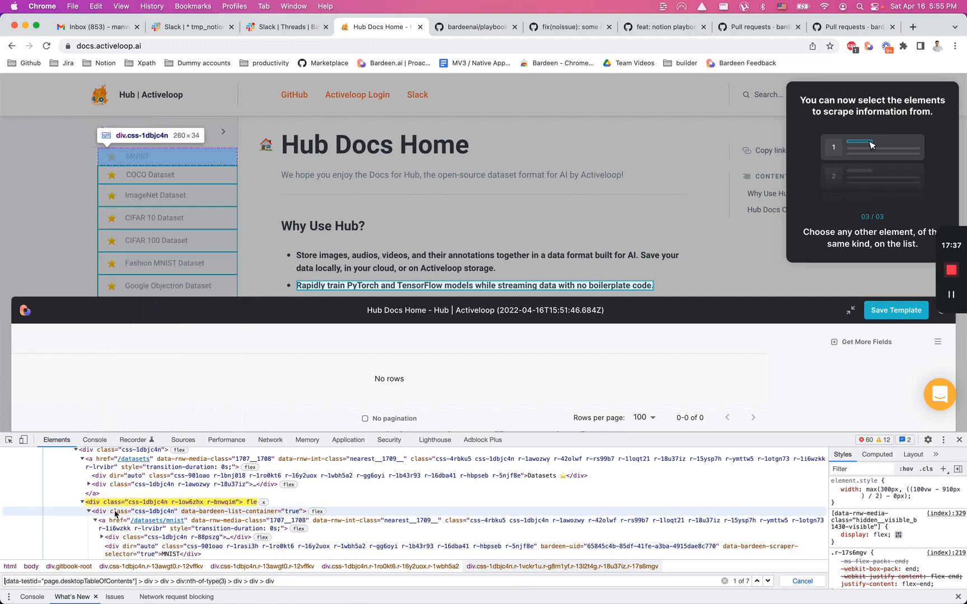
pyautogui.write('>')
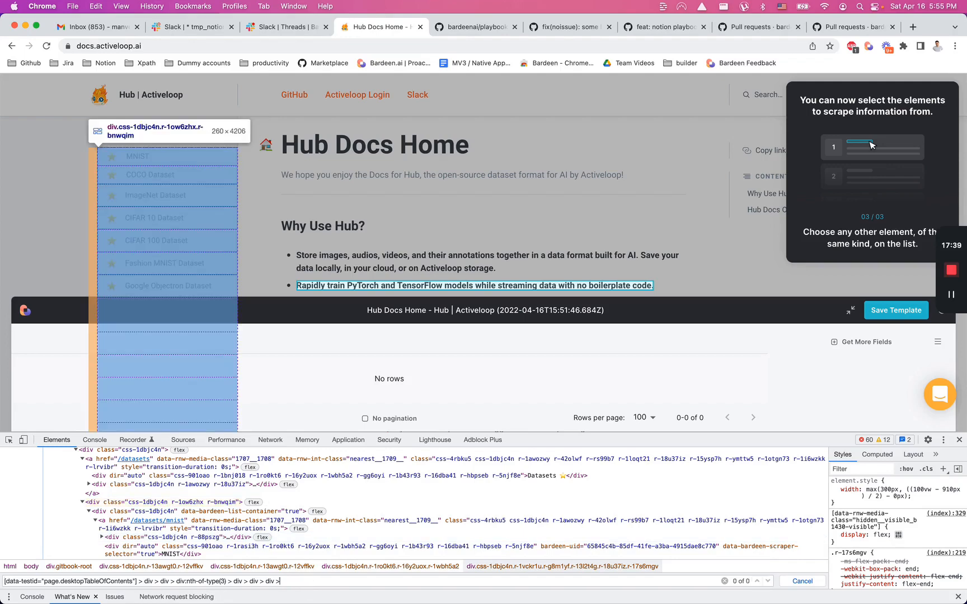
pyautogui.write(' div')
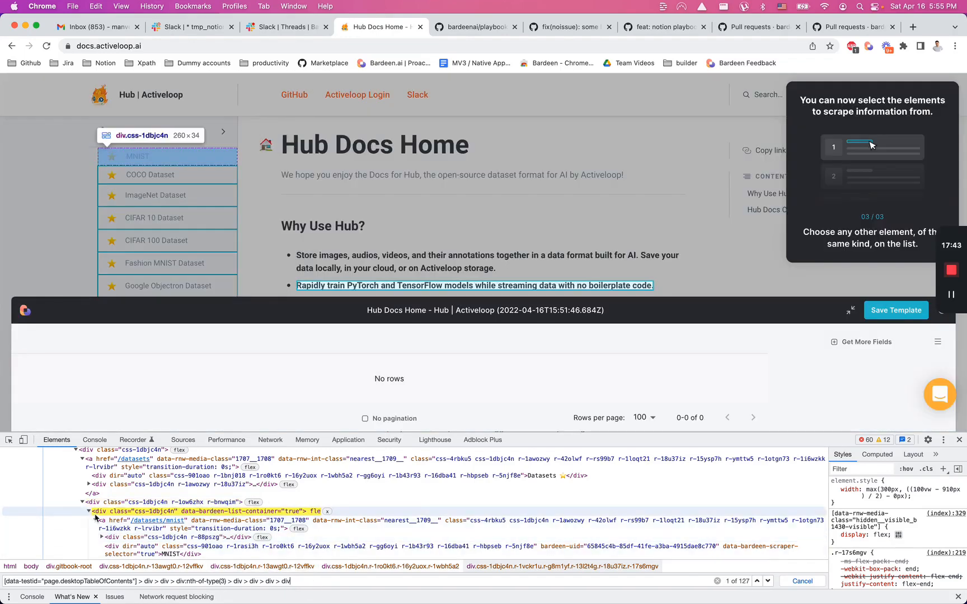
# Collapse the first matched sub-item, then put the copied selector ending in > a and a comma before the sub-item selector
pyautogui.click(88, 511)
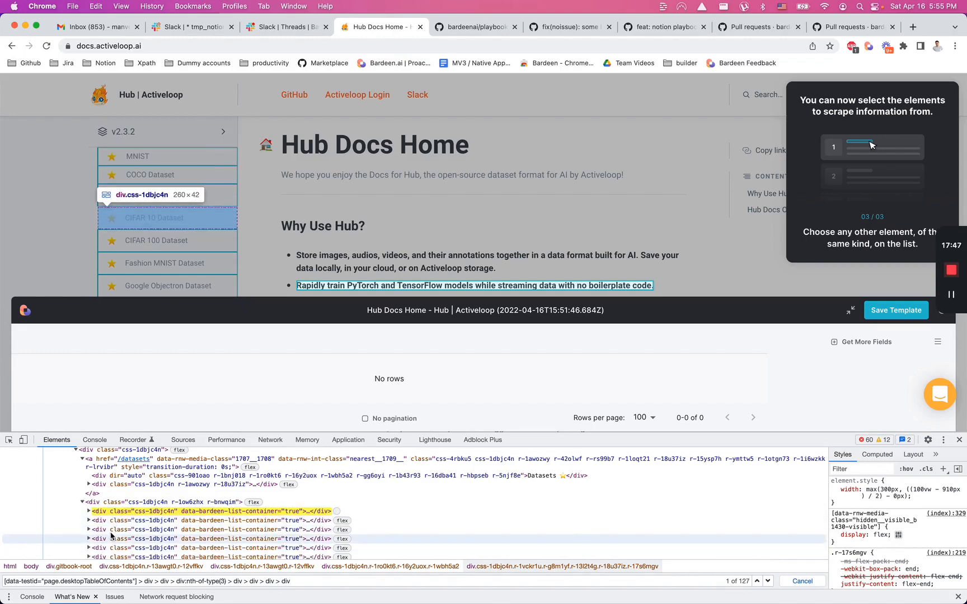
pyautogui.click(305, 581)
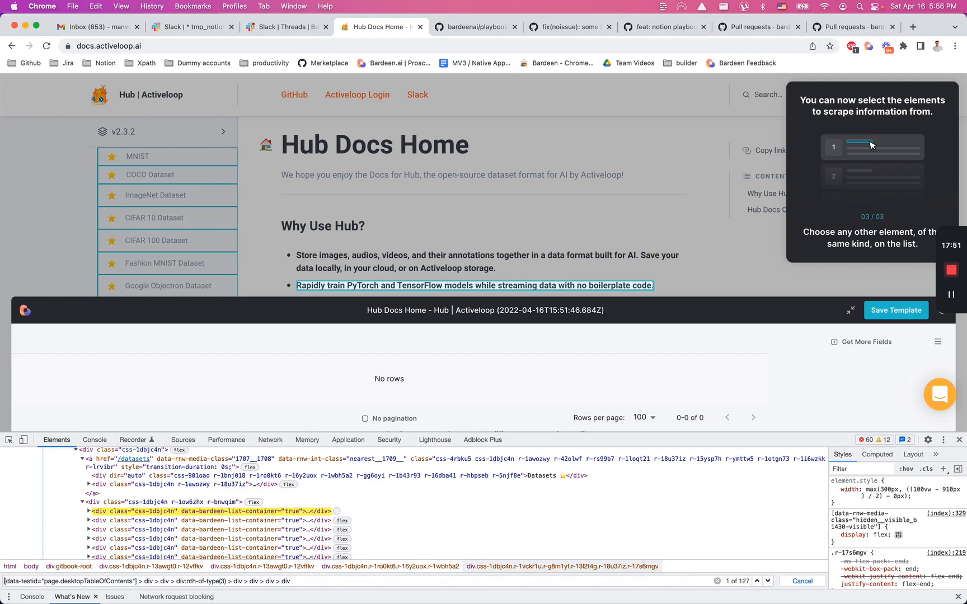
pyautogui.press('super+v')
pyautogui.write(',')
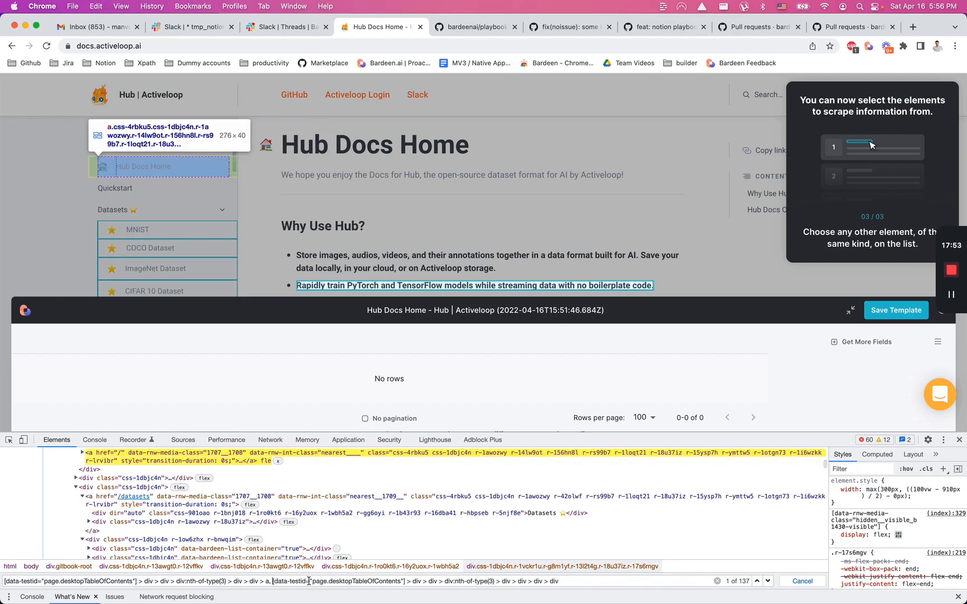
# Copy the combined link and sub-item selector from the element search and save it as the list's container selector
pyautogui.press('super+a')
pyautogui.press('super+c')
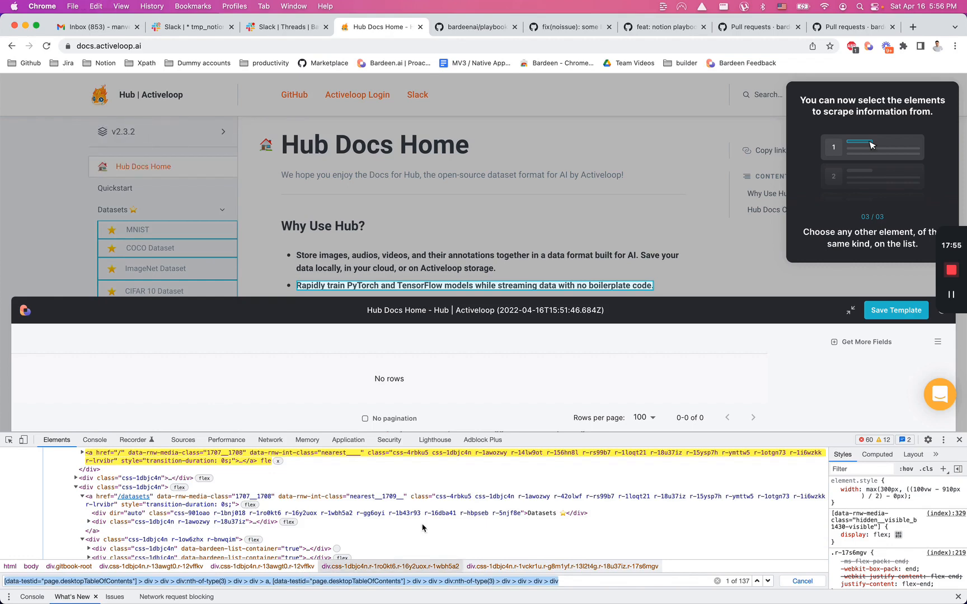
pyautogui.click(936, 342)
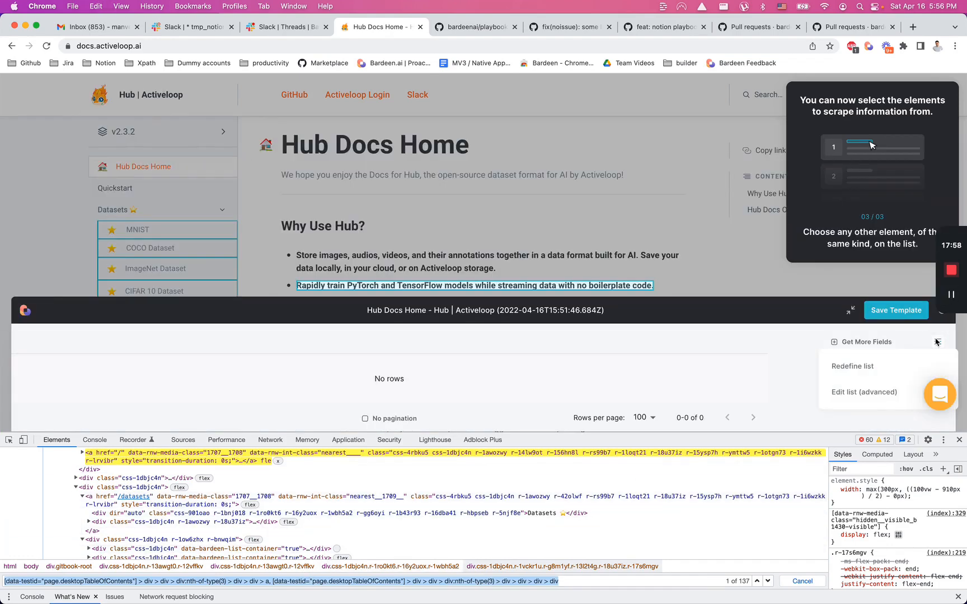
pyautogui.click(853, 392)
pyautogui.click(479, 252)
pyautogui.press('super+v')
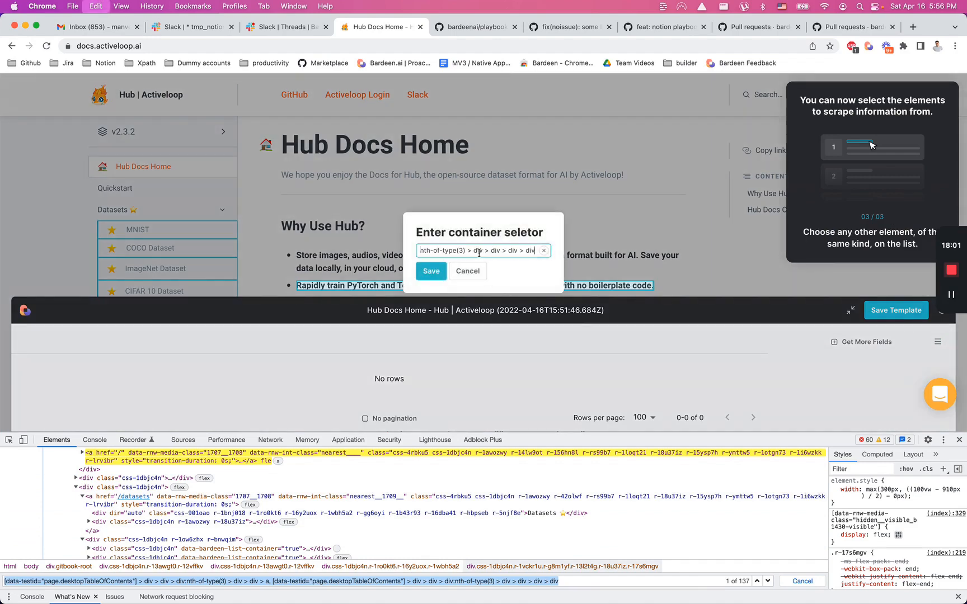
pyautogui.click(439, 277)
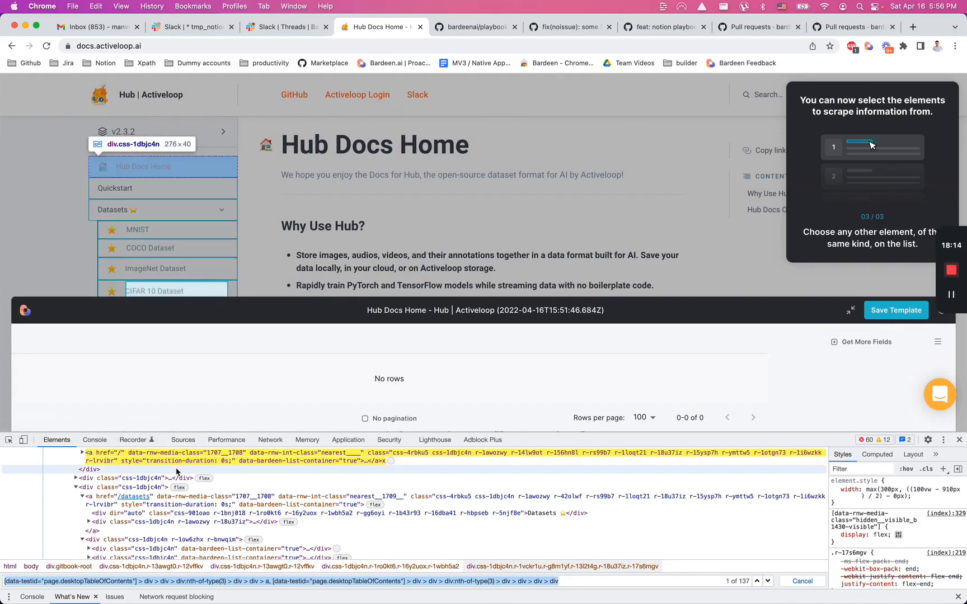
# Add a text field "Top navigation" from the Quickstart item and a text field "Sub navigation" from the MNIST item
pyautogui.scroll(1, 176, 471)
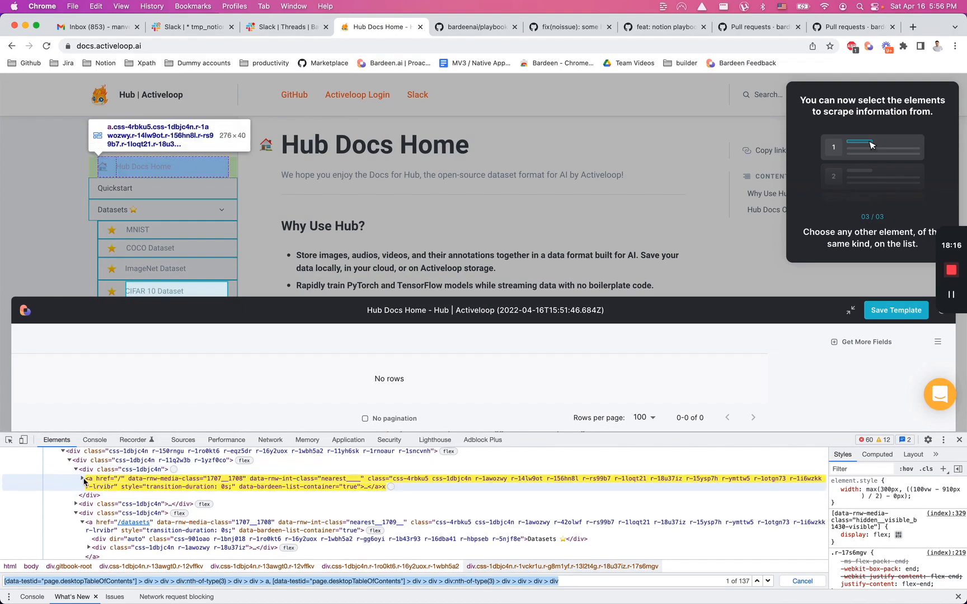
pyautogui.click(130, 191)
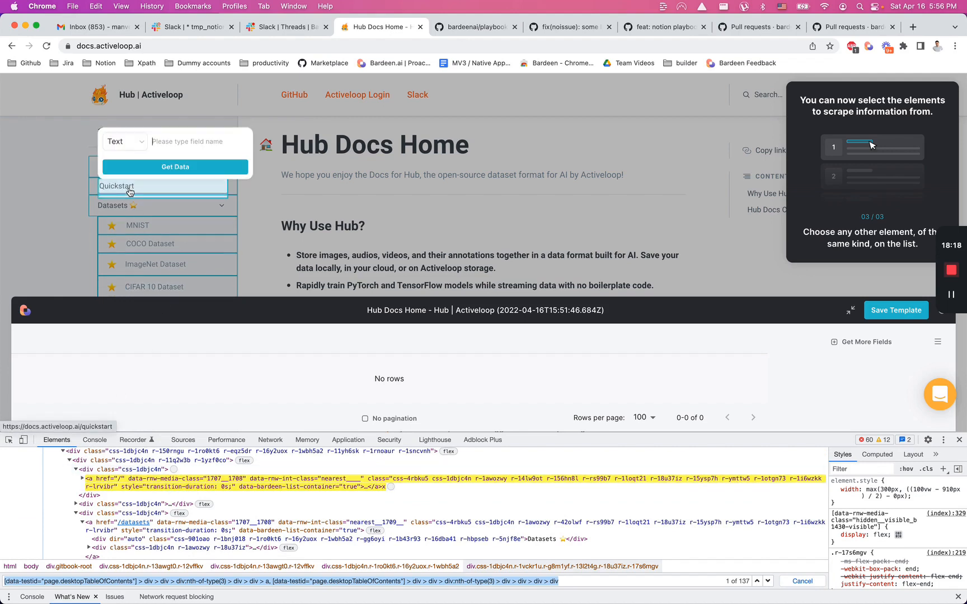
pyautogui.write('Top navigation')
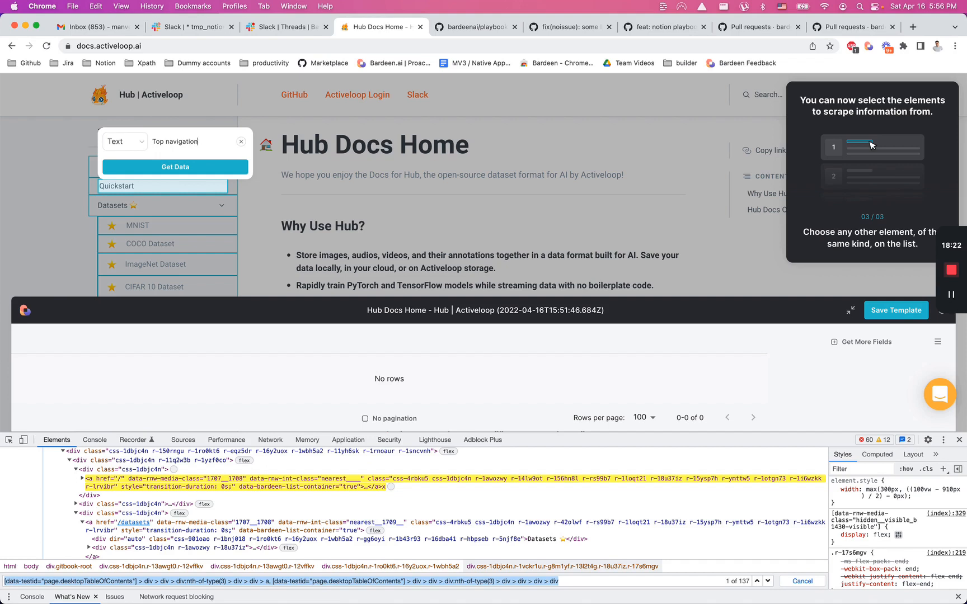
pyautogui.click(188, 173)
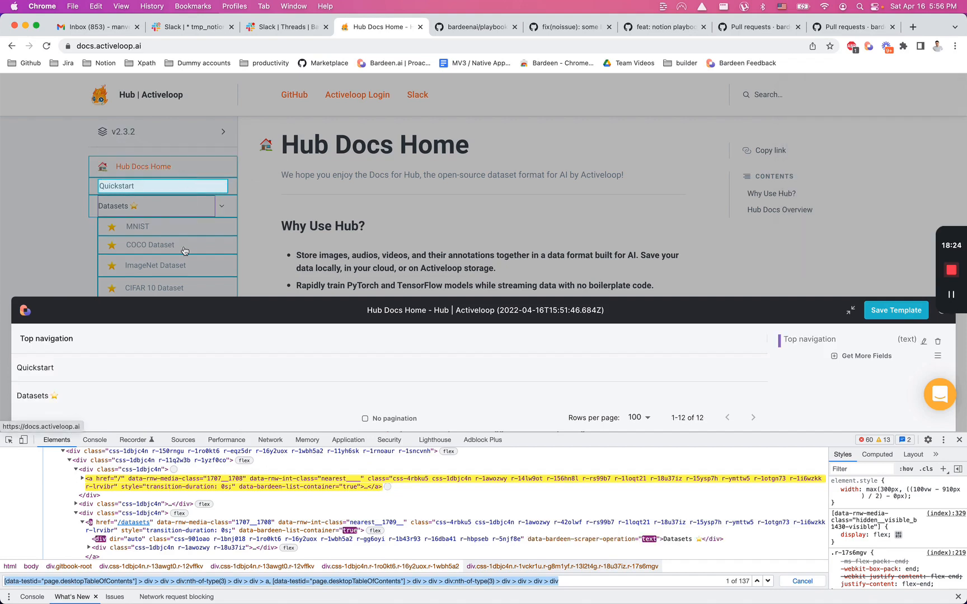
pyautogui.click(167, 227)
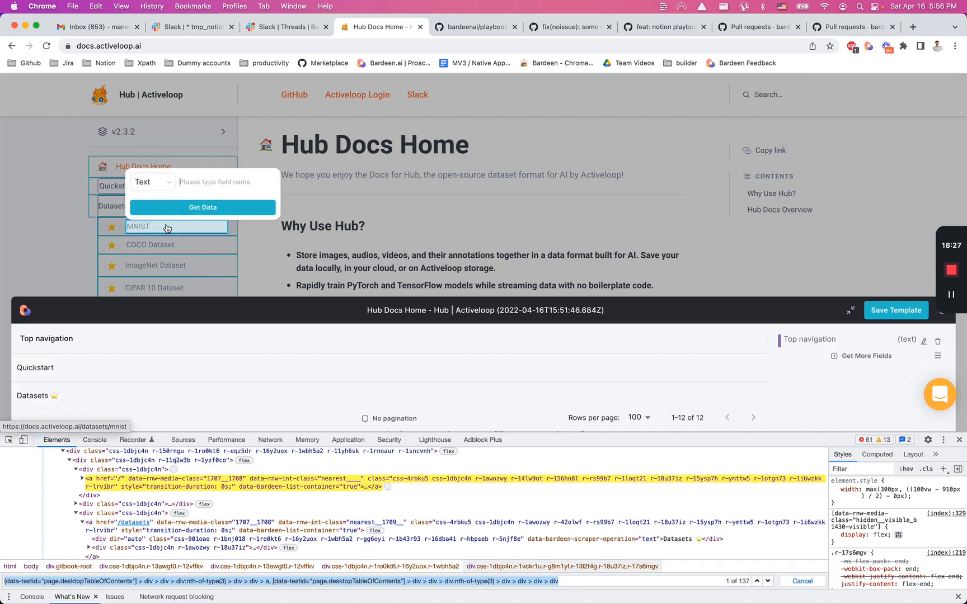
pyautogui.press('Return')
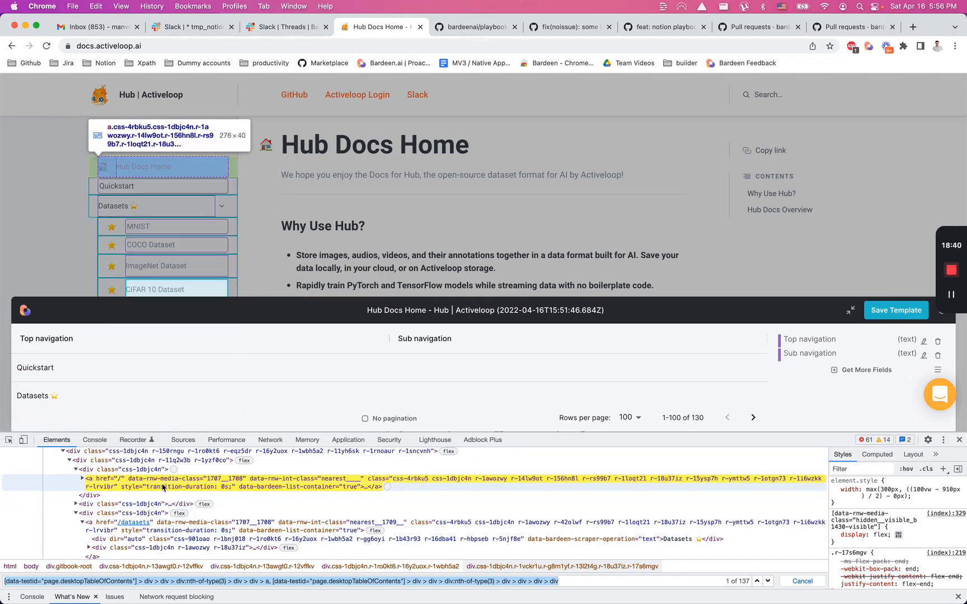
# Expand the Hub Docs Home link in the element tree and examine the scraped Top navigation and Sub navigation rows
pyautogui.click(83, 479)
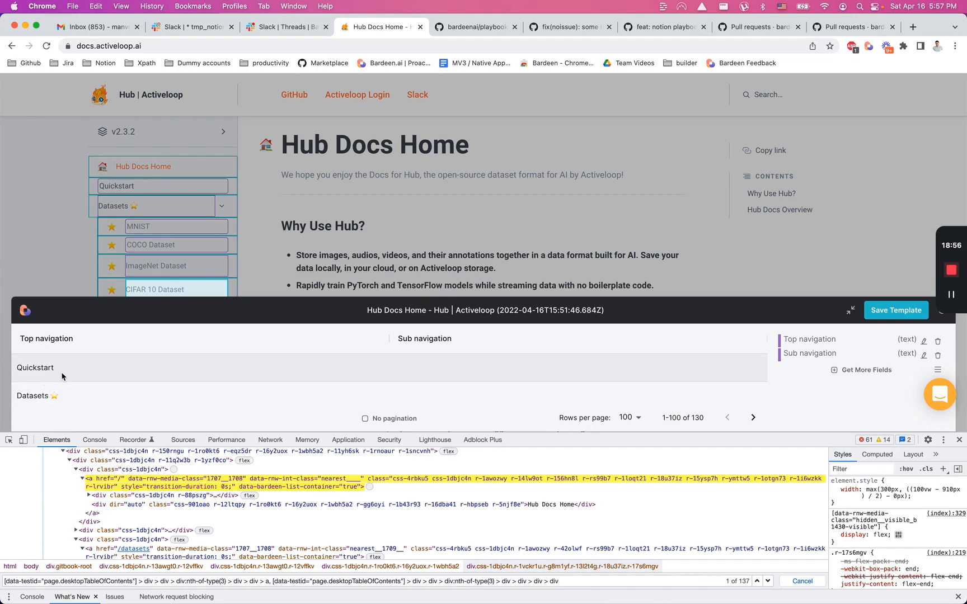
pyautogui.scroll(-2, 62, 376)
pyautogui.scroll(2, 50, 374)
pyautogui.scroll(-2, 41, 375)
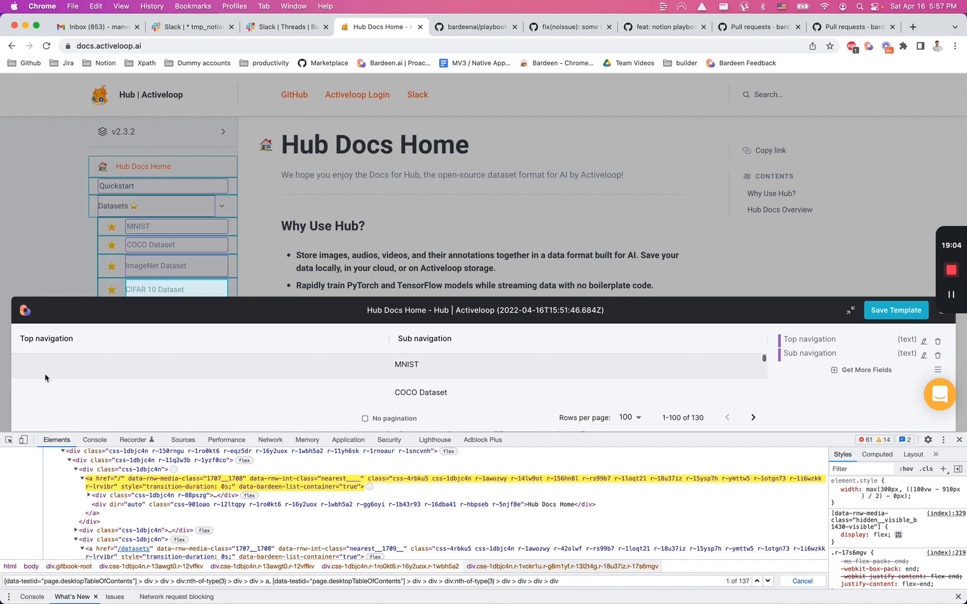
pyautogui.scroll(2, 48, 380)
pyautogui.scroll(-2, 48, 386)
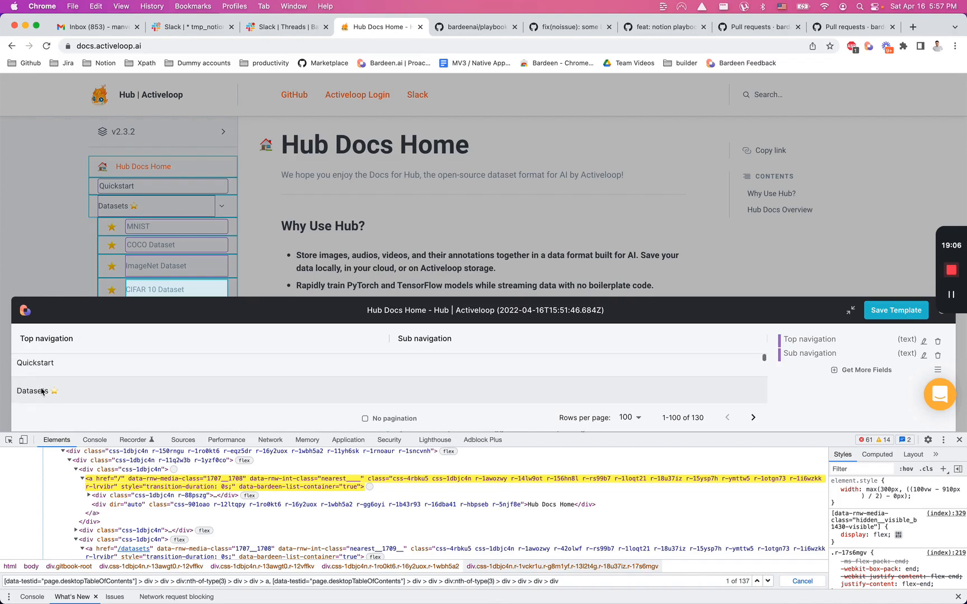
pyautogui.scroll(2, 42, 392)
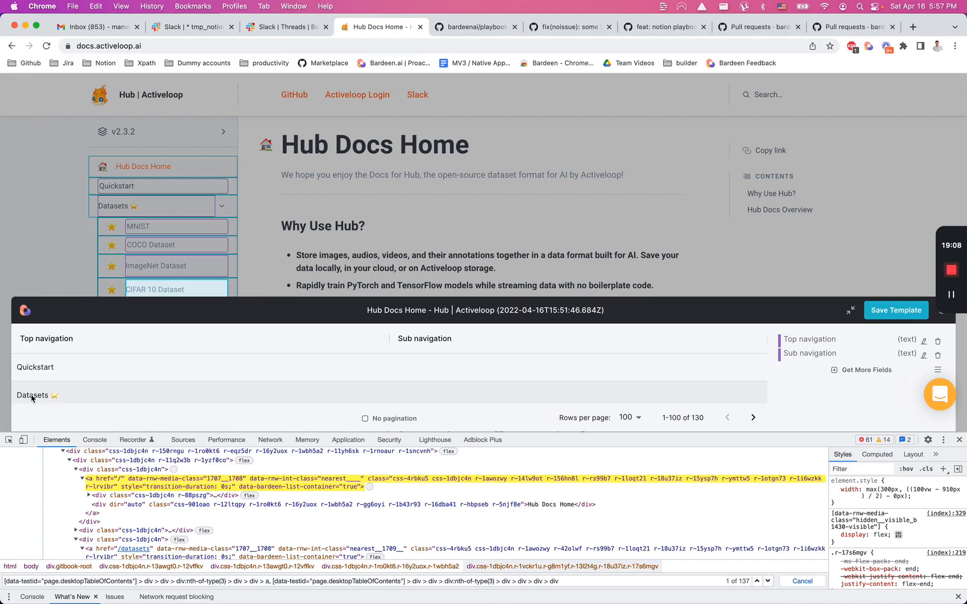
pyautogui.scroll(-1, 31, 395)
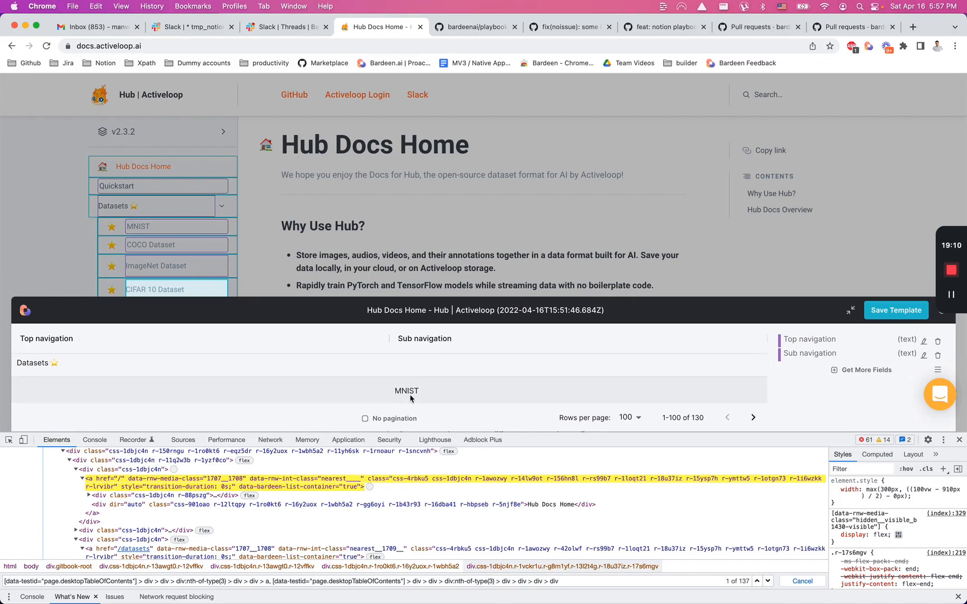
pyautogui.scroll(-2, 410, 398)
pyautogui.scroll(3, 410, 398)
pyautogui.scroll(-2, 410, 399)
pyautogui.scroll(1, 410, 399)
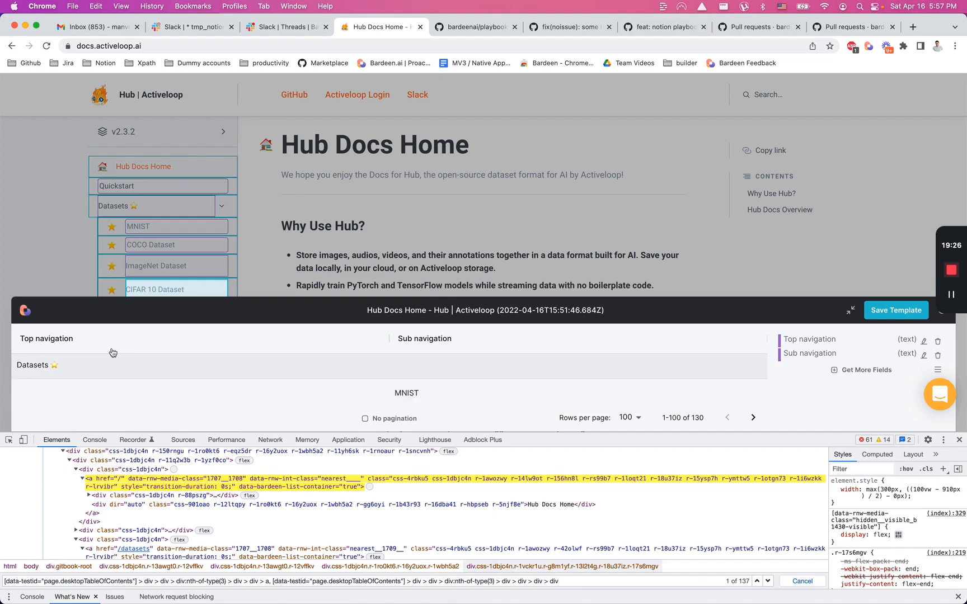
pyautogui.scroll(2, 31, 369)
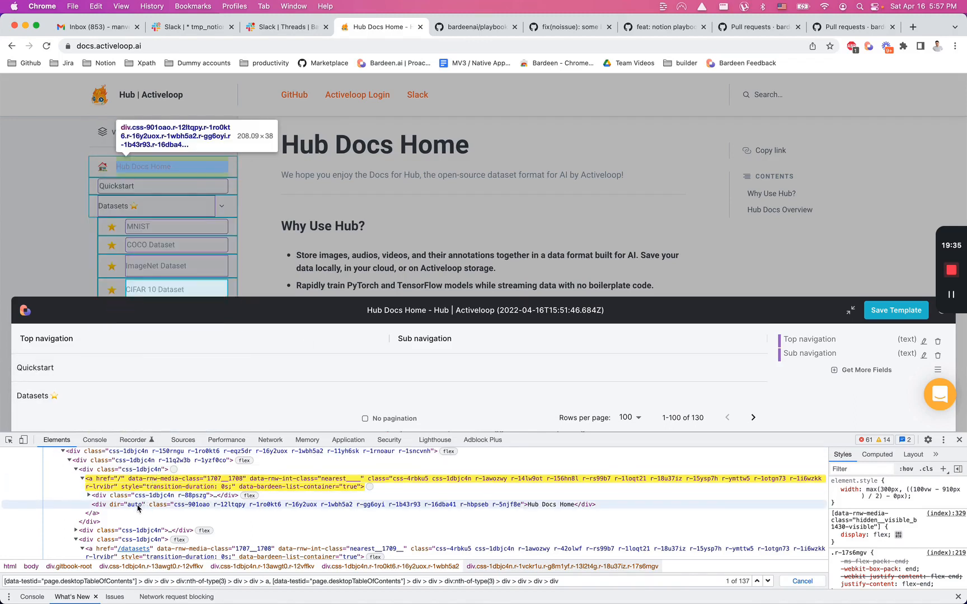
# Select the dir="auto" attribute of the Hub Docs Home text div in the element tree
pyautogui.doubleClick(118, 505)
pyautogui.moveTo(118, 508); pyautogui.dragTo(161, 508)
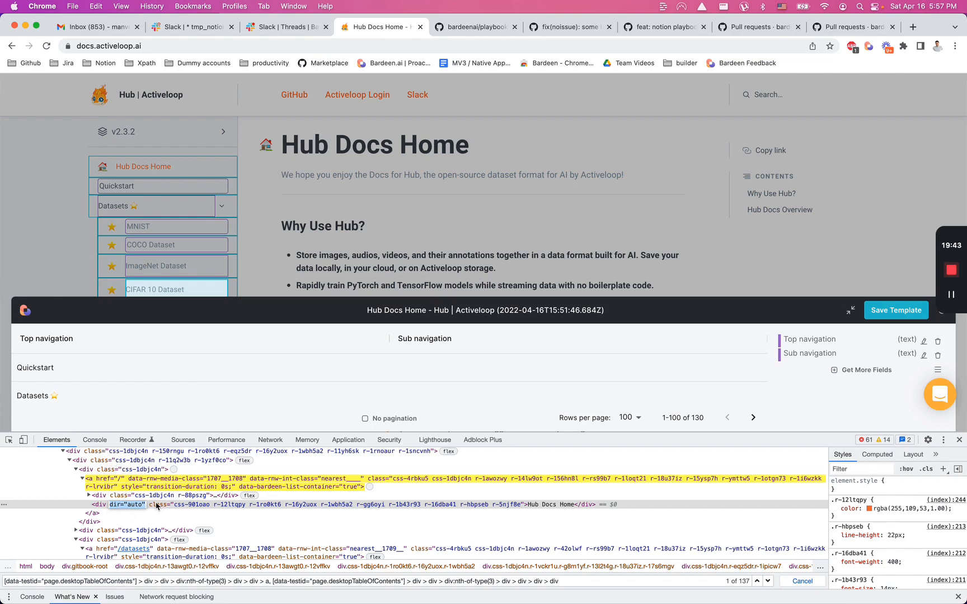
pyautogui.click(156, 504)
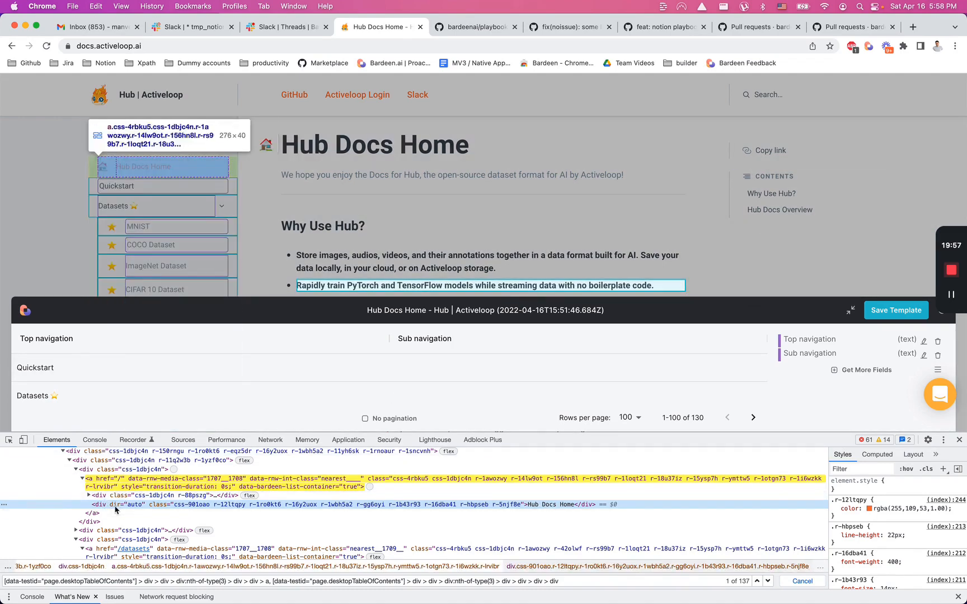
pyautogui.doubleClick(115, 505)
pyautogui.click(184, 506)
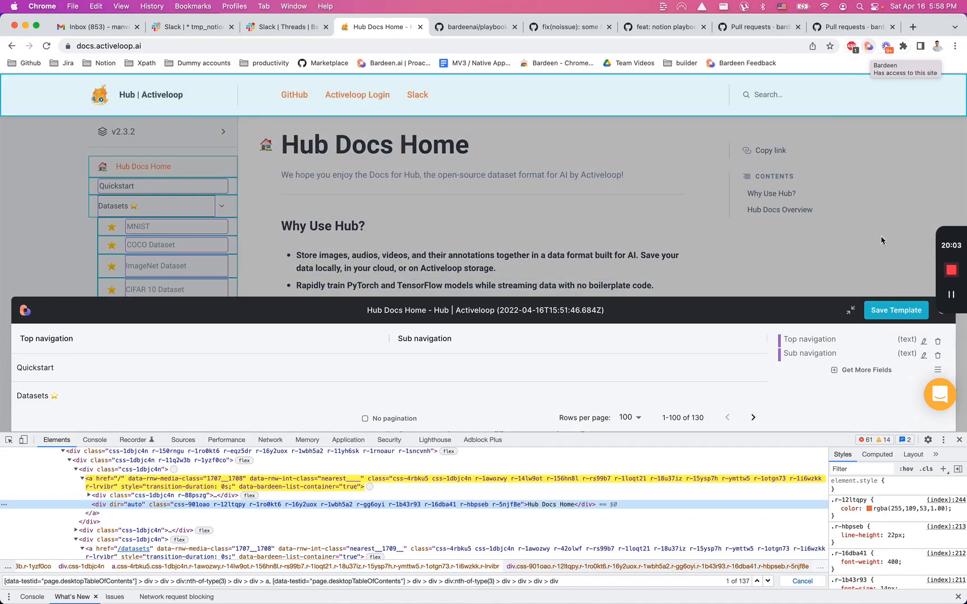
# Edit the Top navigation field and delete its selector permutations until only one remains
pyautogui.click(924, 343)
pyautogui.click(481, 278)
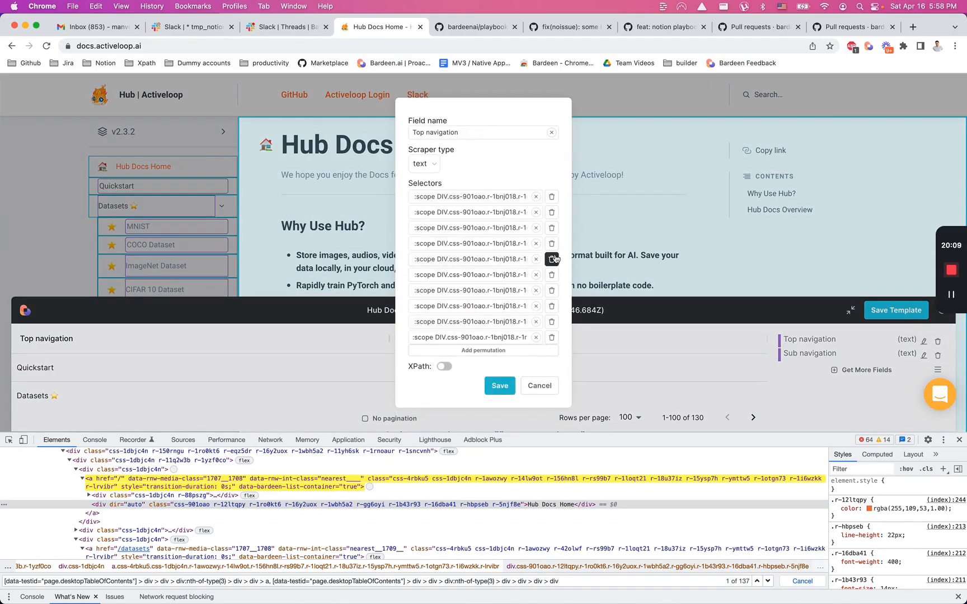
pyautogui.click(552, 259)
pyautogui.click(551, 255)
pyautogui.click(552, 257)
pyautogui.click(552, 260)
pyautogui.click(552, 262)
pyautogui.click(552, 270)
pyautogui.click(552, 275)
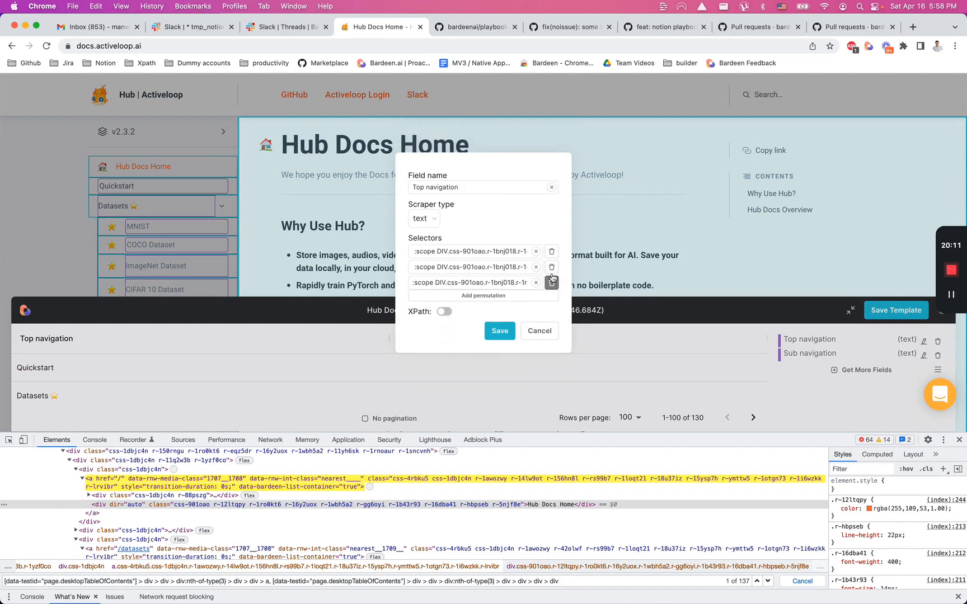
pyautogui.click(552, 277)
pyautogui.click(552, 275)
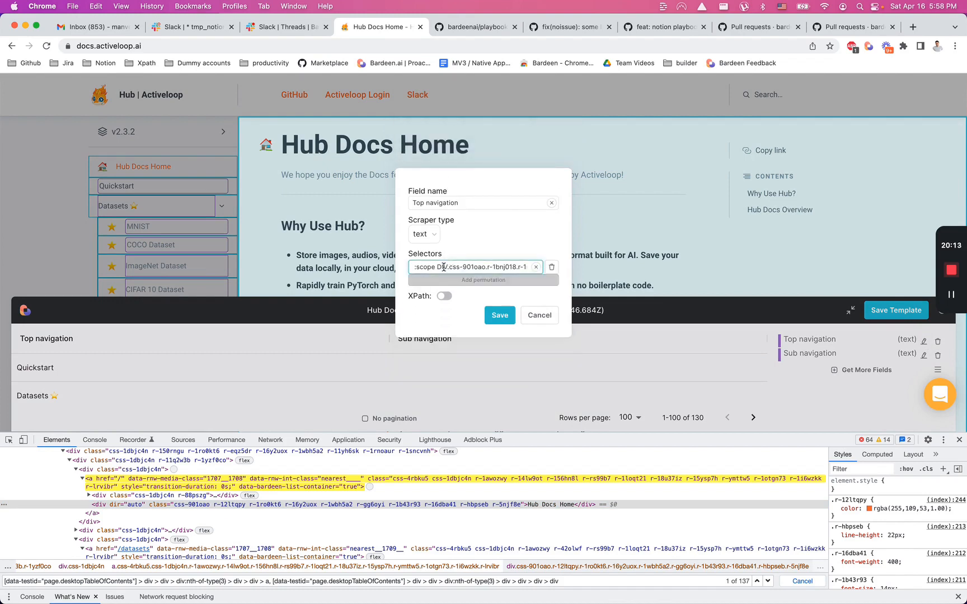
# Replace the Top navigation field's remaining selector with :scope > [dir="auto"] and save the field
pyautogui.moveTo(443, 267); pyautogui.dragTo(676, 300)
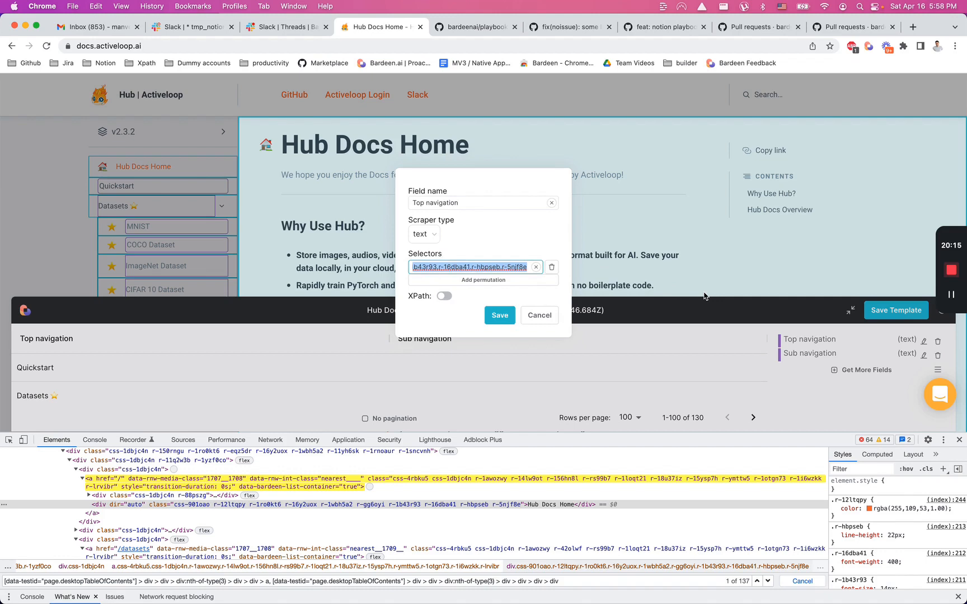
pyautogui.write(':scope')
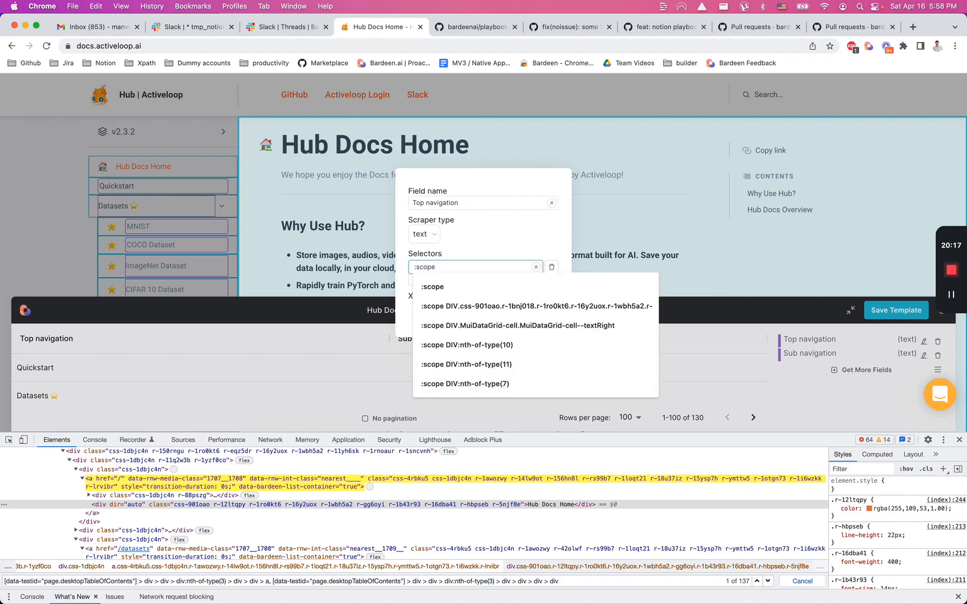
pyautogui.write(' >')
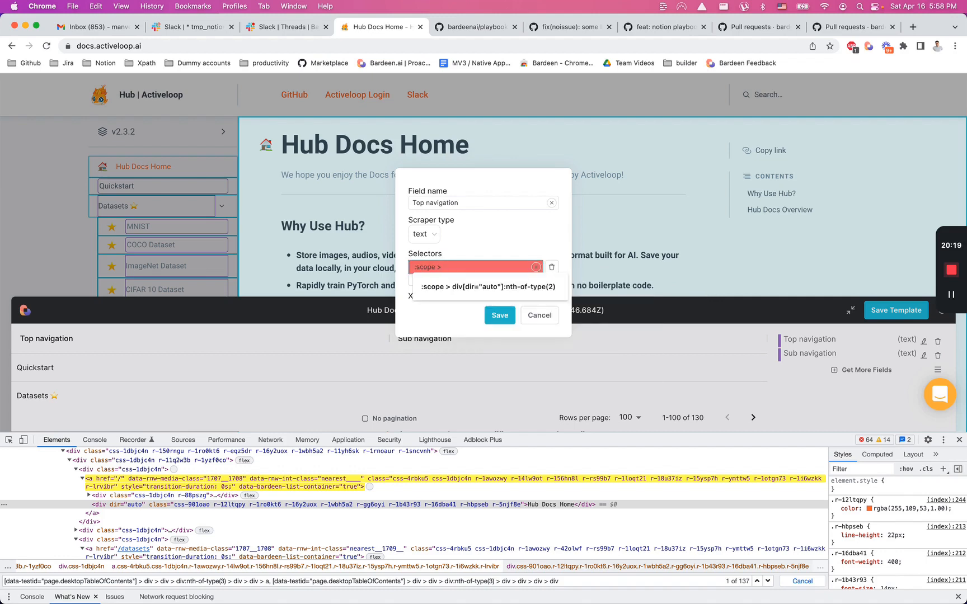
pyautogui.write(' dir="auto"')
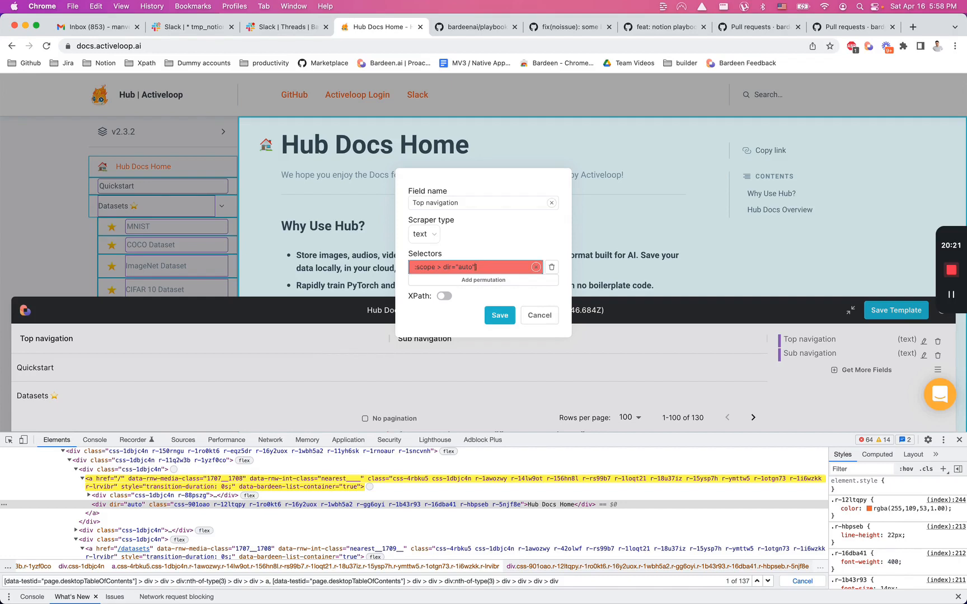
pyautogui.write('[')
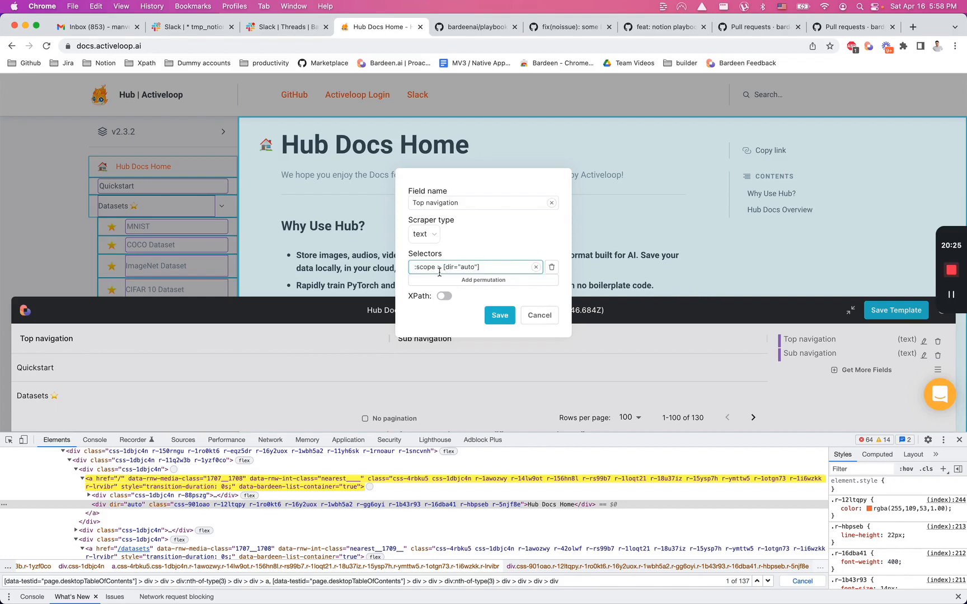
pyautogui.click(498, 315)
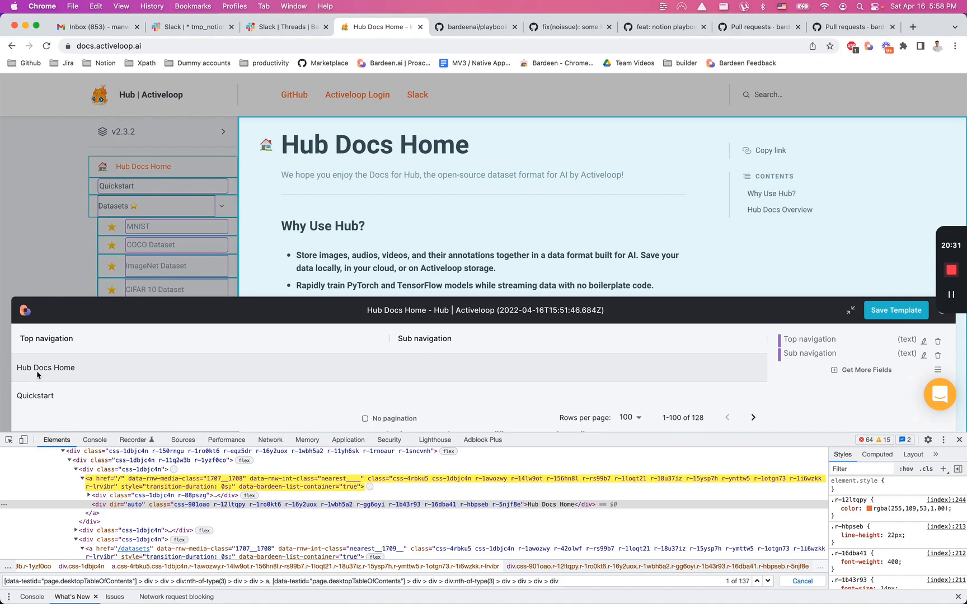
# Check the Hub Docs Home row and the rows below it in the scraped results
pyautogui.click(49, 373)
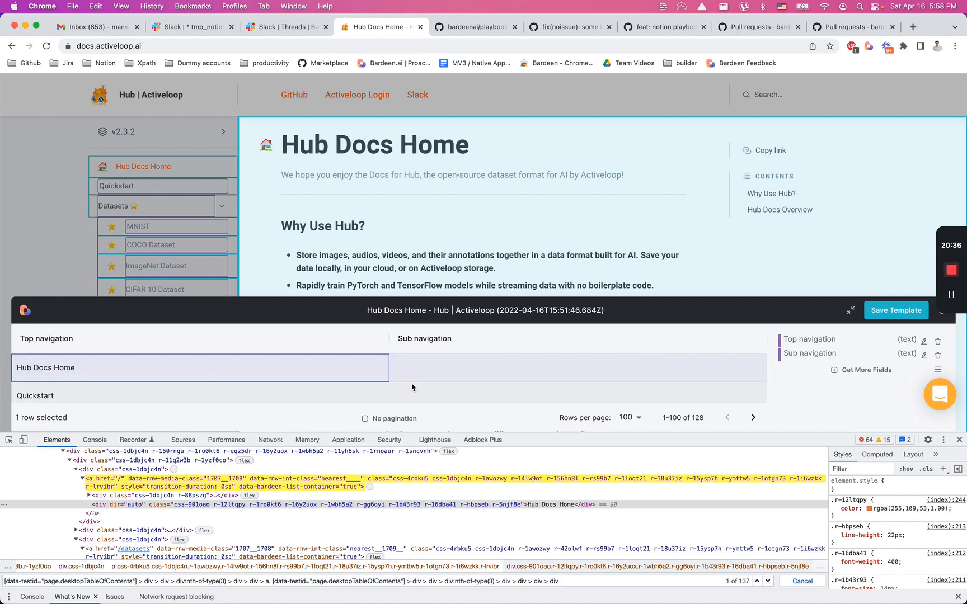
pyautogui.scroll(-2, 412, 388)
pyautogui.scroll(2, 412, 388)
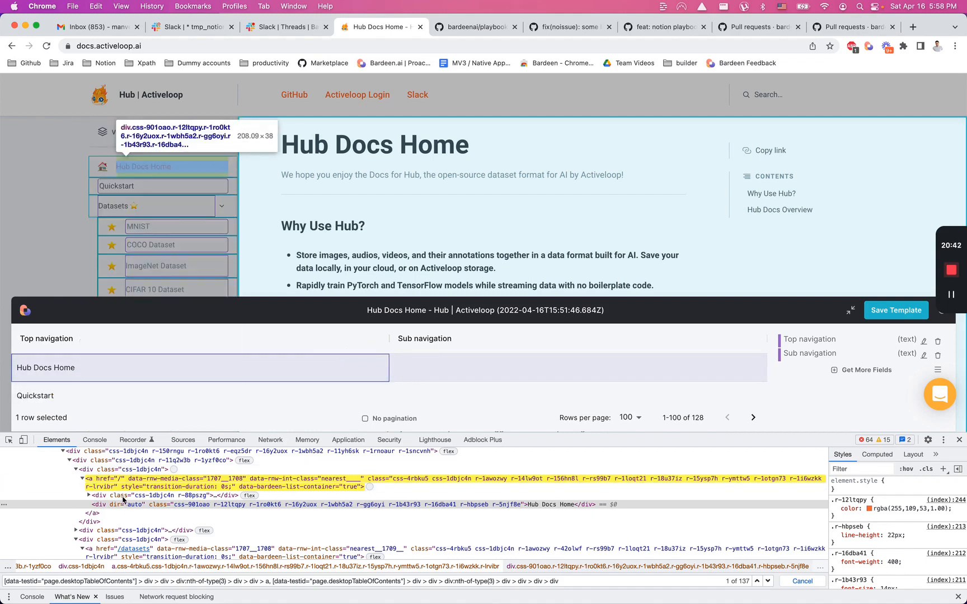
# Inspect the MNIST sidebar item and compare its link element with its inner text div in the element tree
pyautogui.click(9, 440)
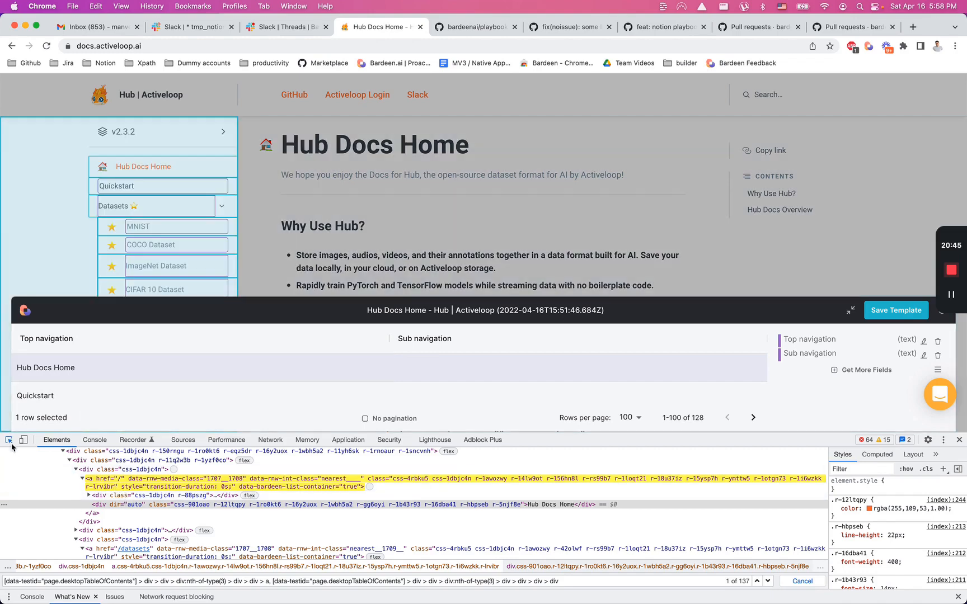
pyautogui.click(179, 231)
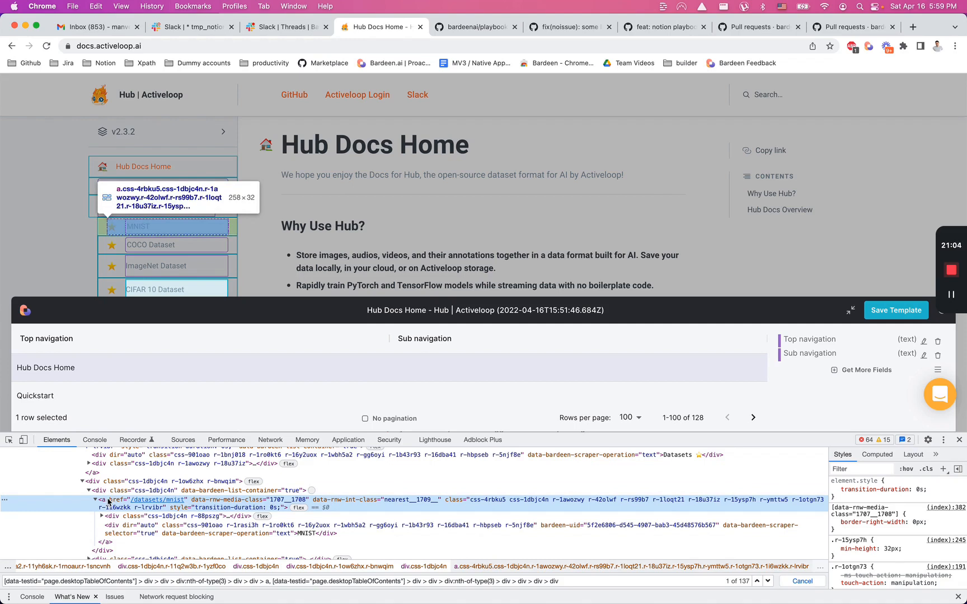
pyautogui.click(126, 528)
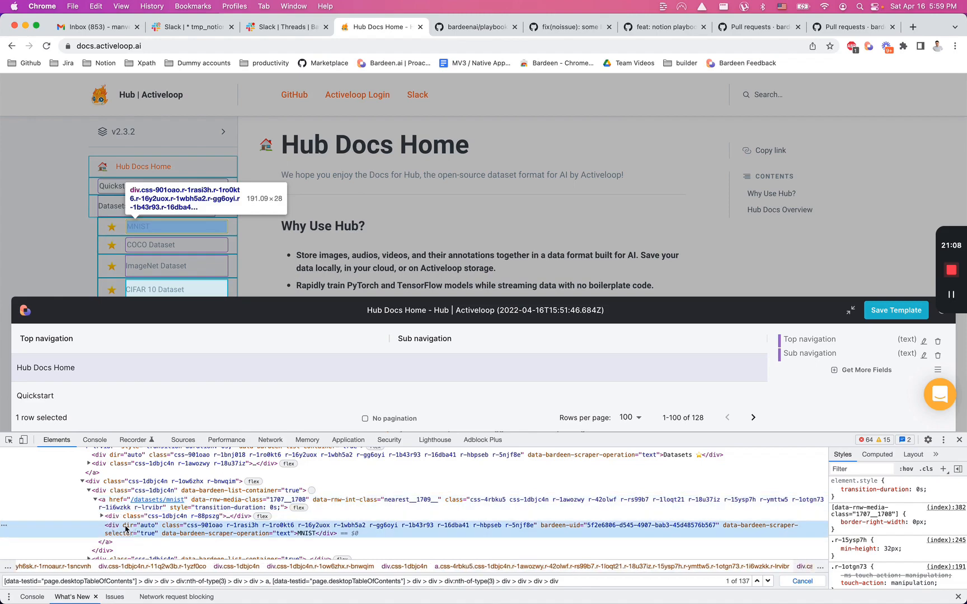
pyautogui.click(203, 508)
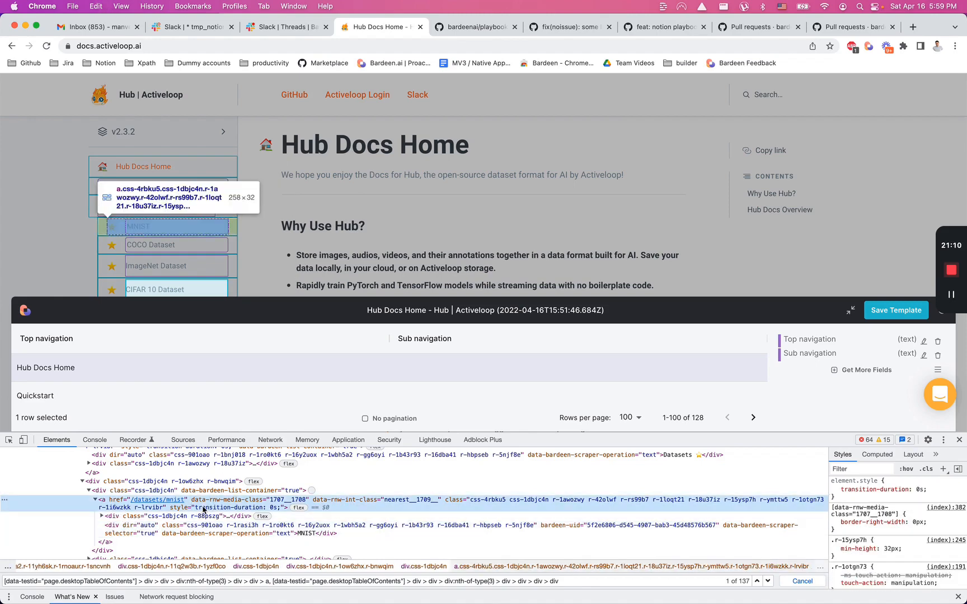
# Edit the Sub navigation field's advanced options and delete its selector permutations until only one remains
pyautogui.click(923, 355)
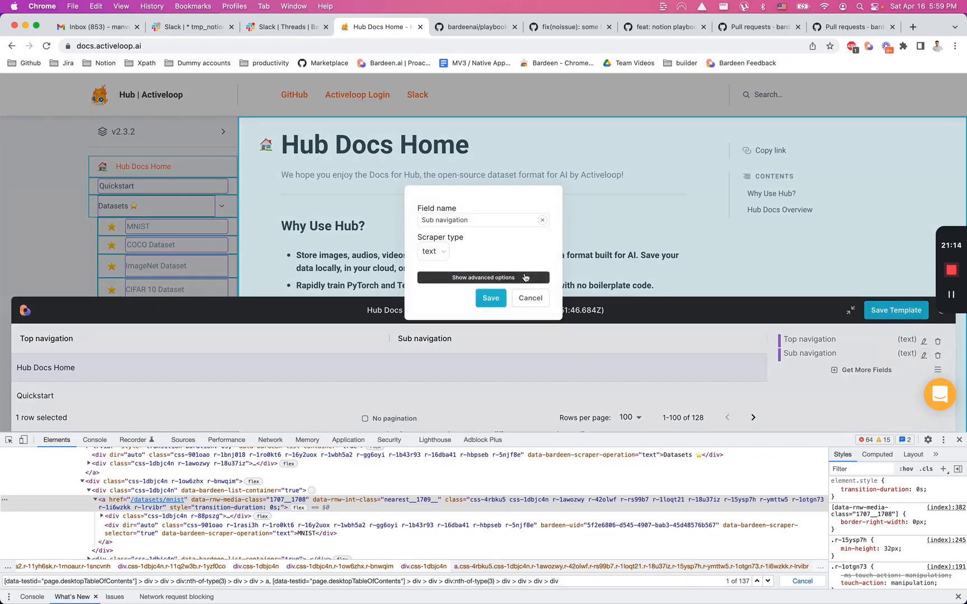
pyautogui.click(483, 277)
pyautogui.click(551, 259)
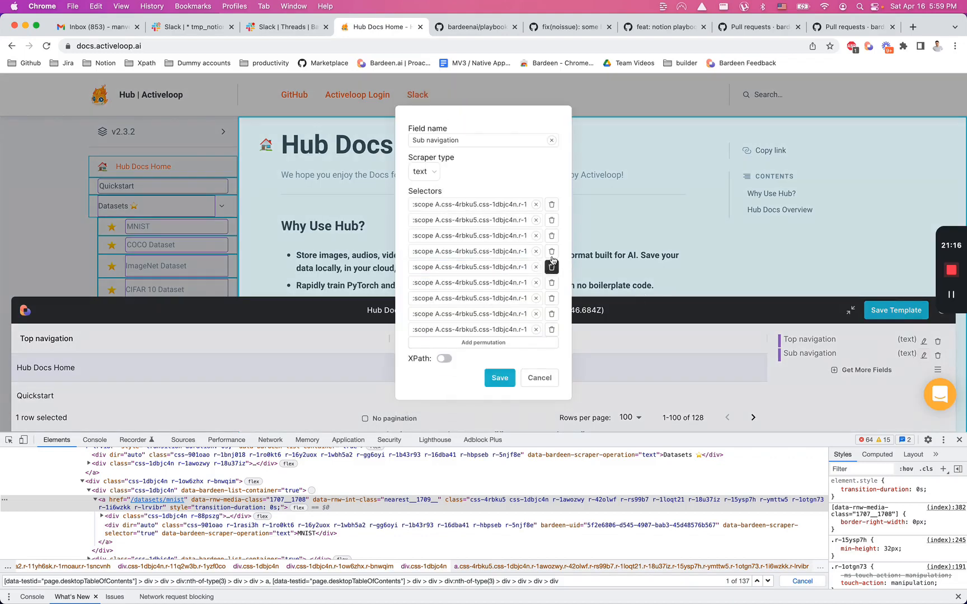
pyautogui.click(551, 262)
pyautogui.click(551, 262)
pyautogui.click(551, 275)
pyautogui.click(552, 275)
pyautogui.click(552, 283)
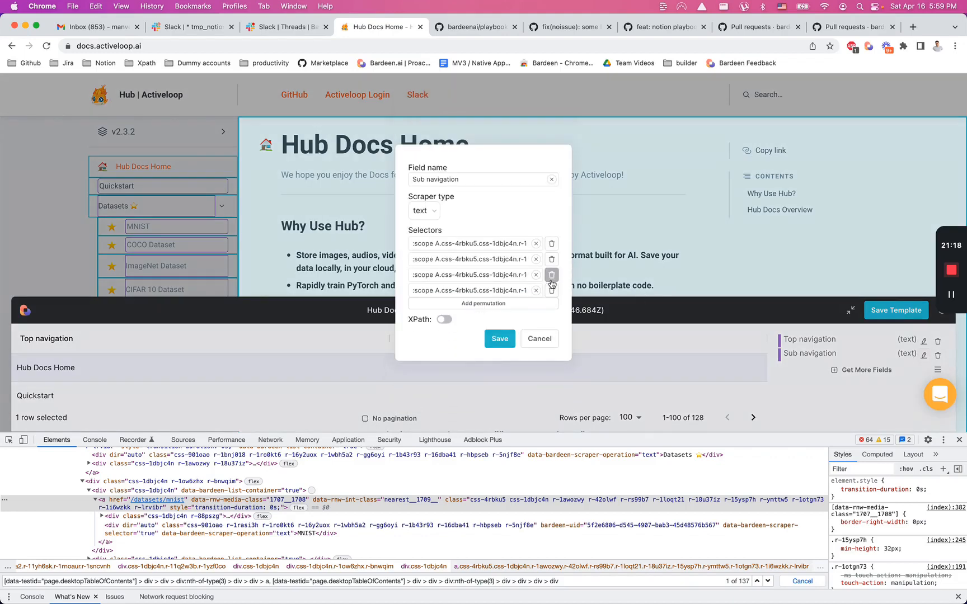
pyautogui.click(552, 275)
pyautogui.click(553, 275)
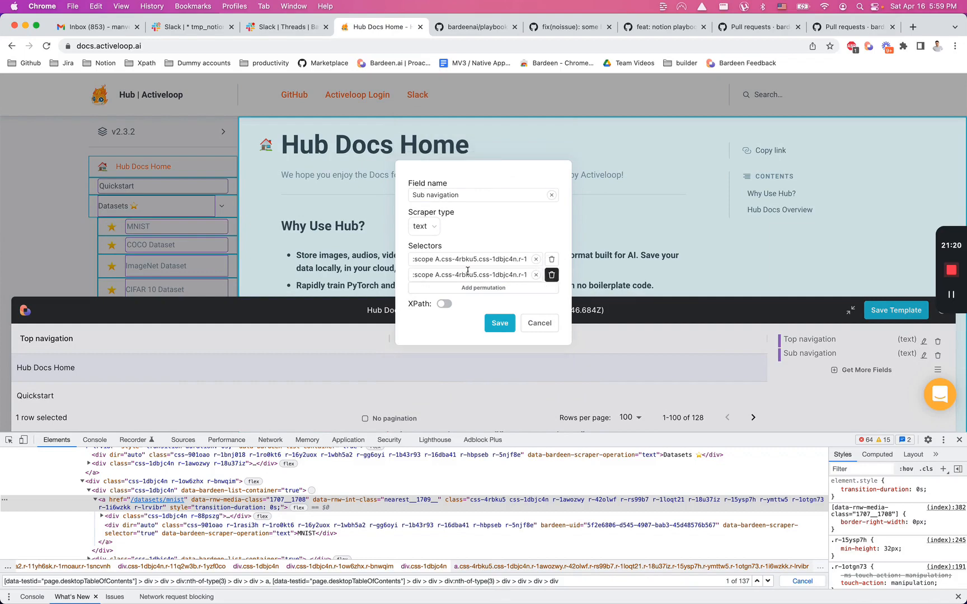
pyautogui.click(552, 275)
# Replace the Sub navigation field's remaining selector with :scope > a > [dir="auto"], save the field, and check the scraped rows
pyautogui.write('a')
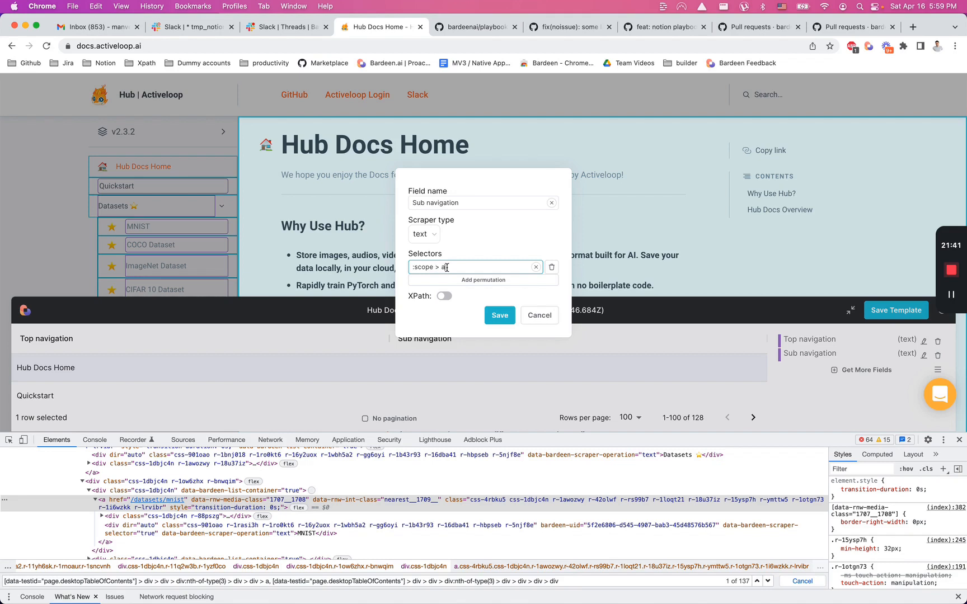
pyautogui.write('> dir="auto"')
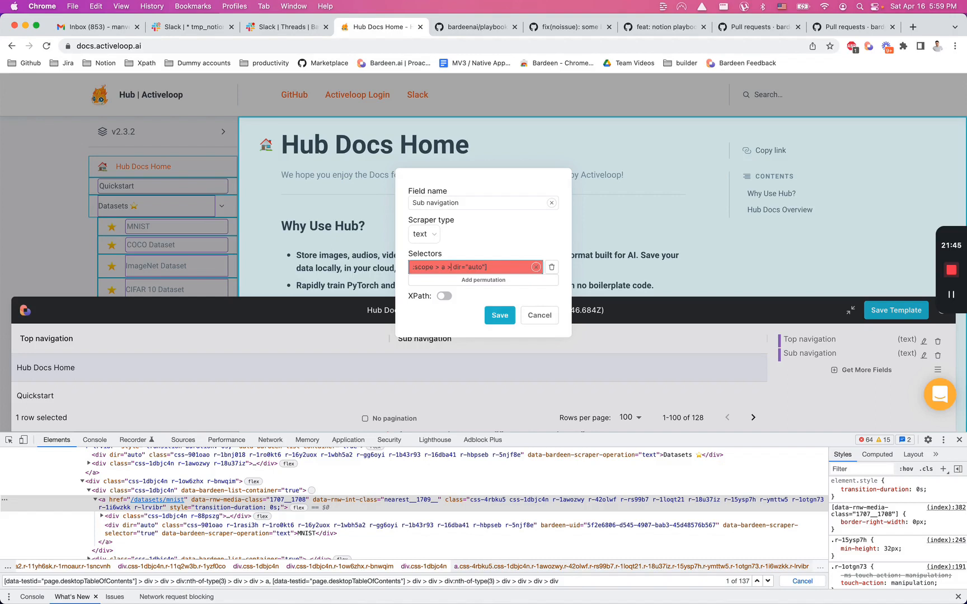
pyautogui.write('[')
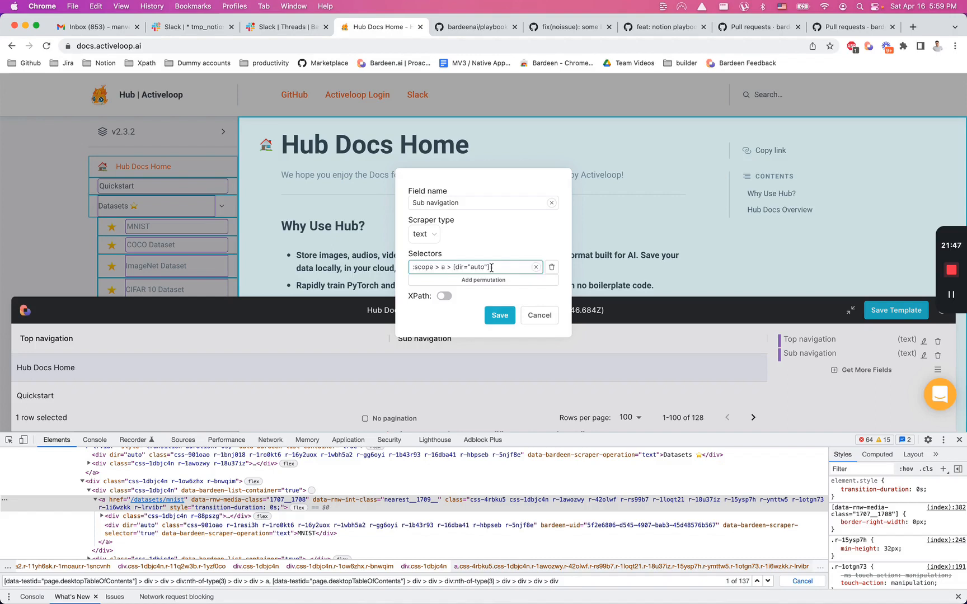
pyautogui.click(505, 323)
pyautogui.click(505, 322)
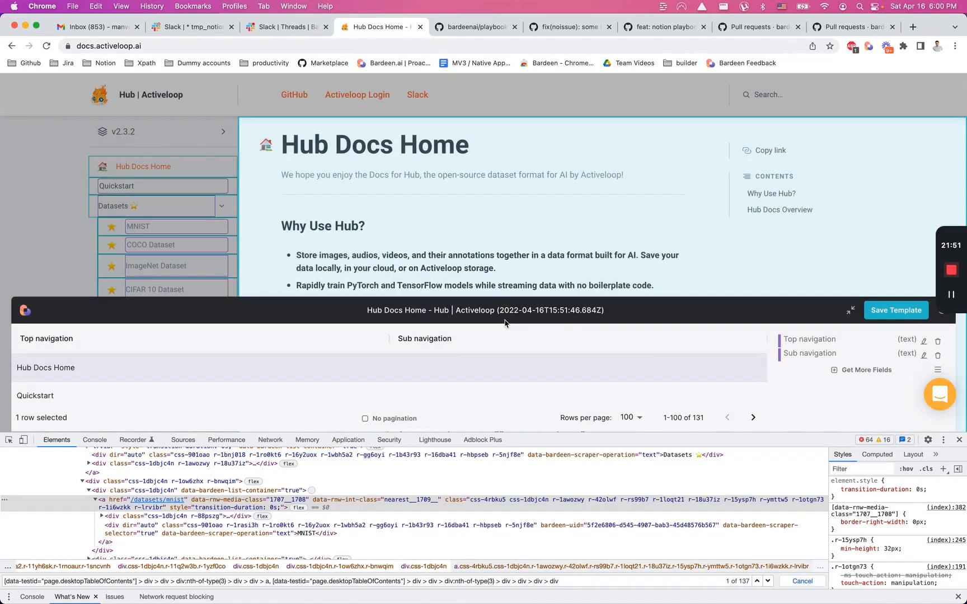
pyautogui.scroll(-5, 444, 369)
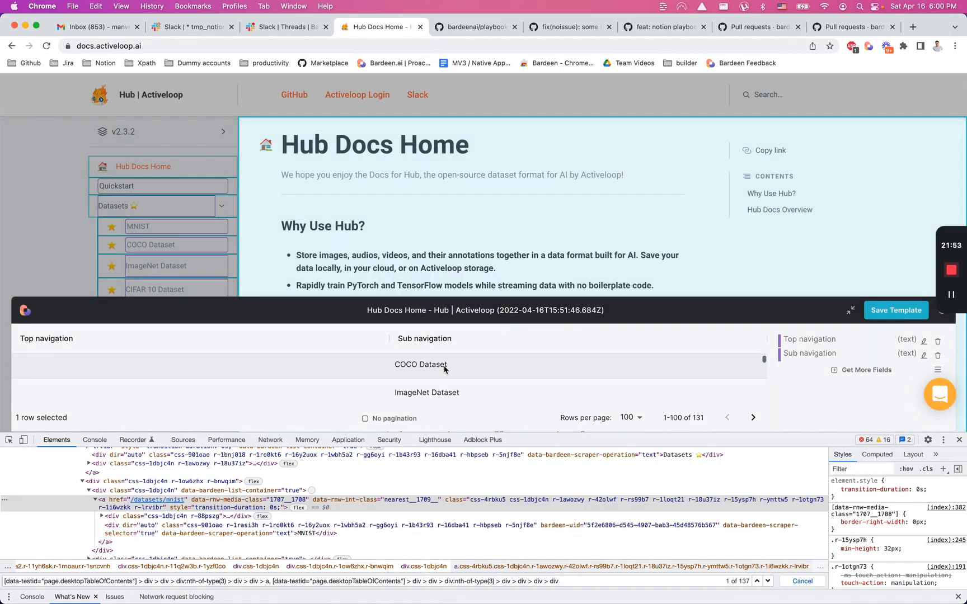
pyautogui.scroll(-10, 430, 372)
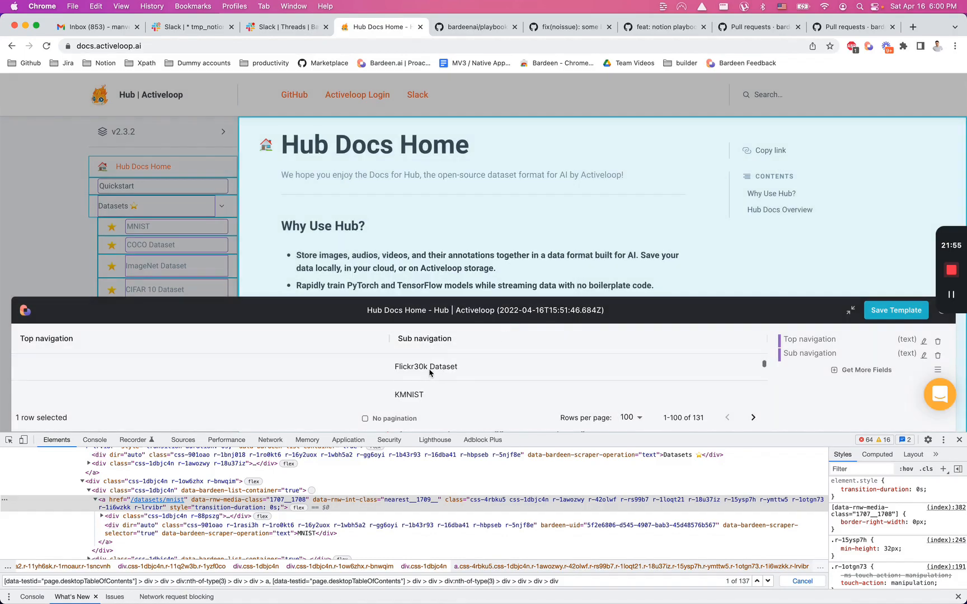
pyautogui.scroll(15, 430, 373)
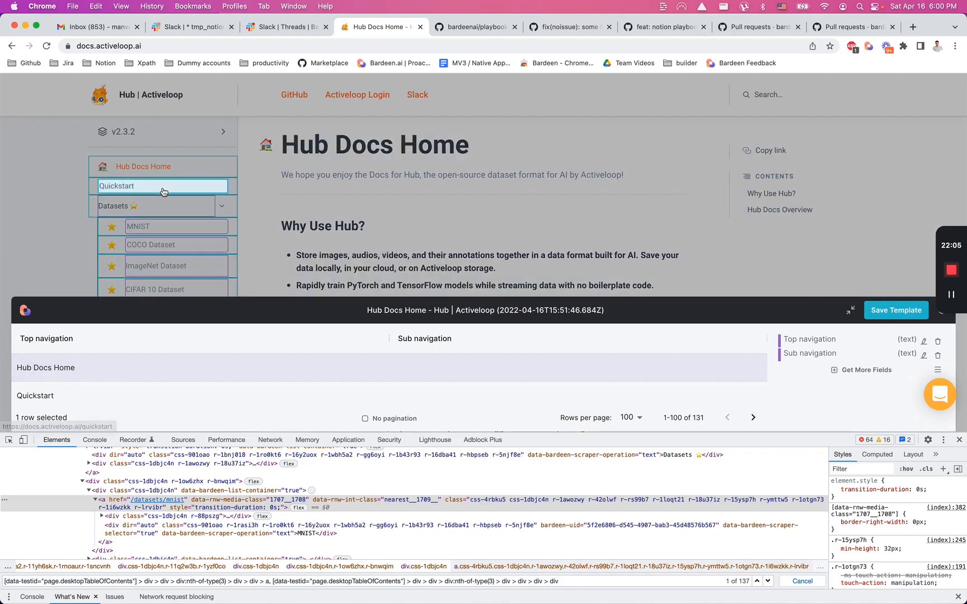
# Add a Link field named "Top navigation link" from the Quickstart sidebar item
pyautogui.click(162, 191)
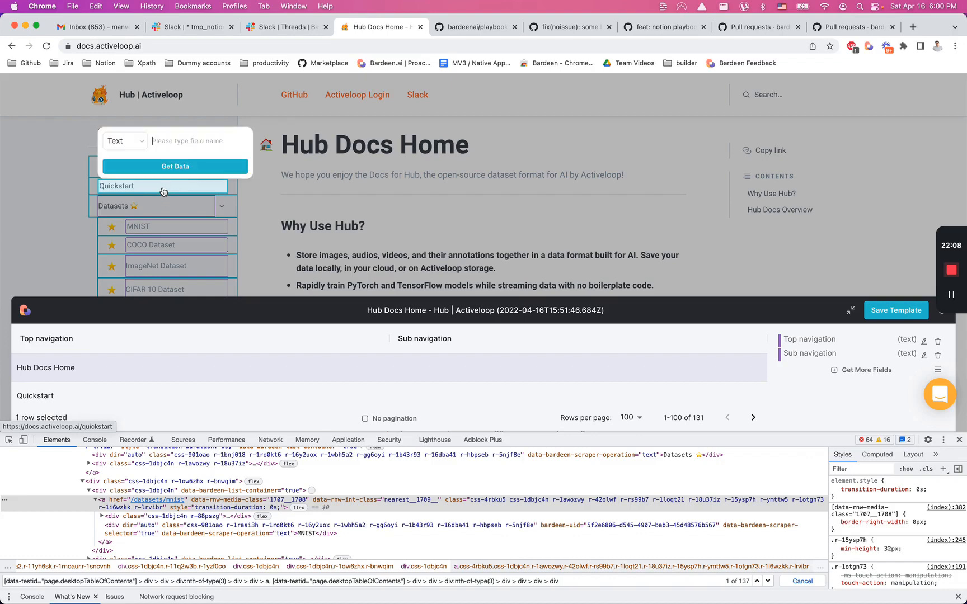
pyautogui.click(137, 146)
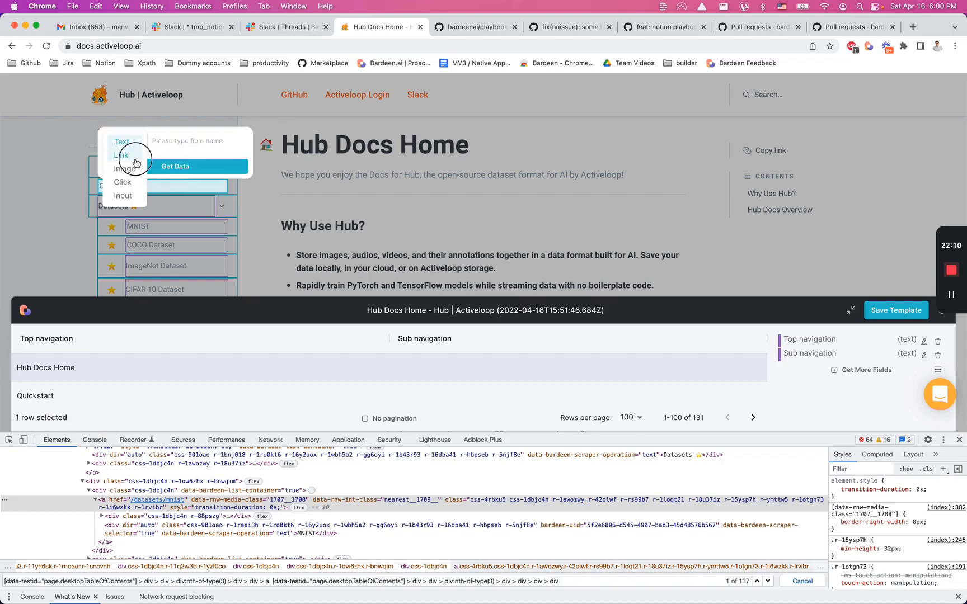
pyautogui.click(135, 168)
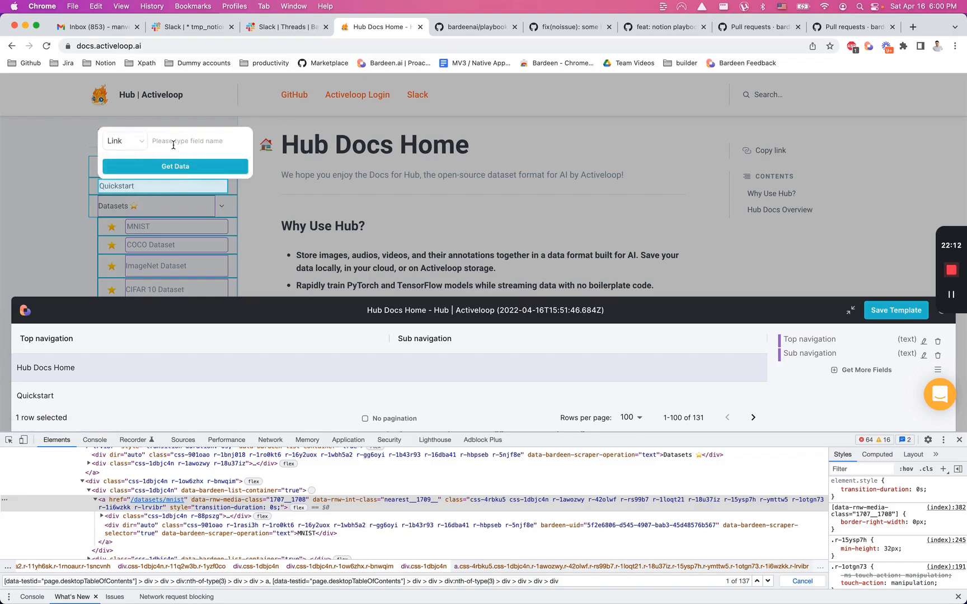
pyautogui.click(173, 145)
pyautogui.write('Top')
pyautogui.write('navigation link')
pyautogui.click(157, 167)
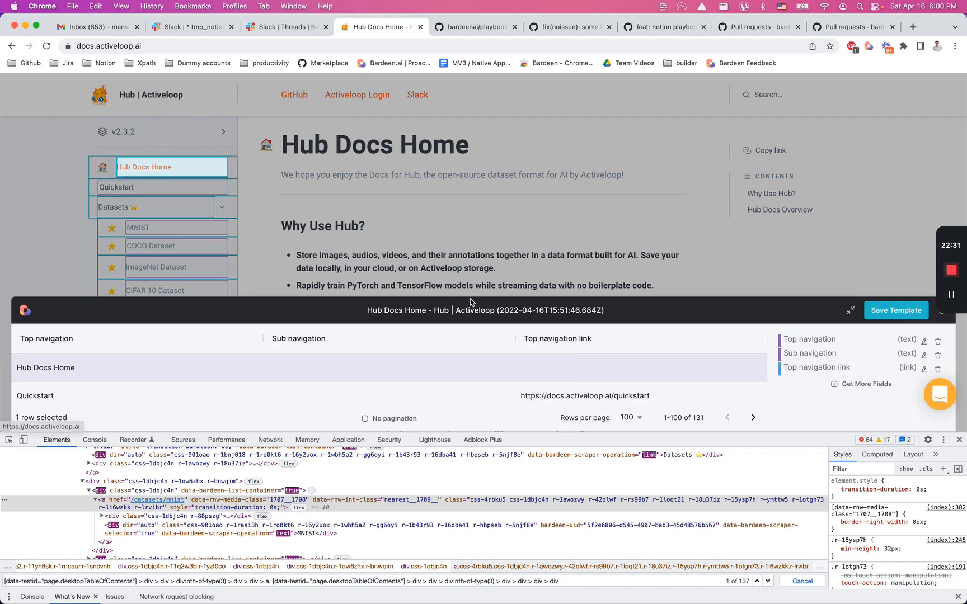
pyautogui.click(923, 341)
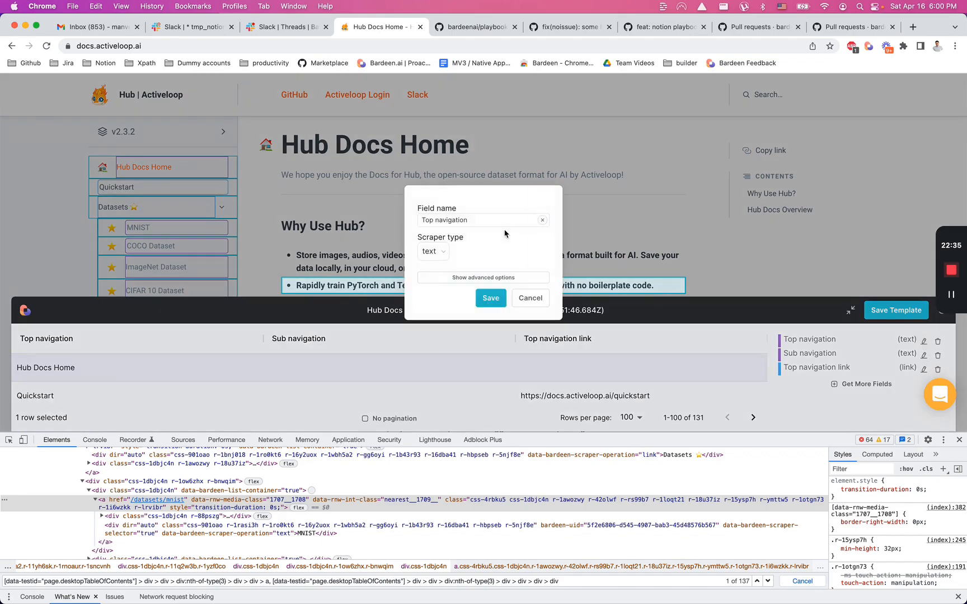
pyautogui.click(502, 281)
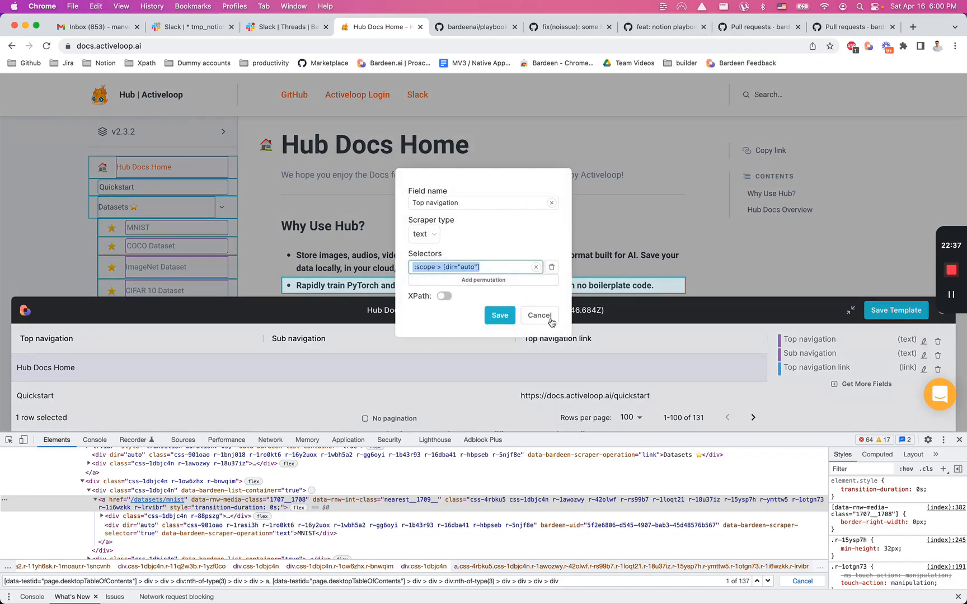
pyautogui.click(547, 319)
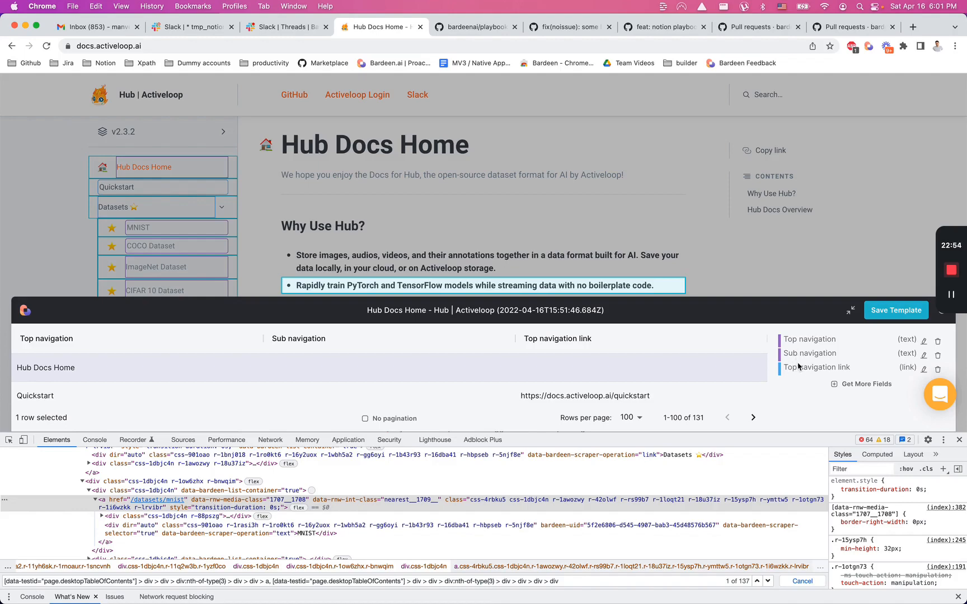
# Copy the Sub navigation field's selector :scope > a > [dir="auto"] and close the field's settings without saving
pyautogui.click(923, 356)
pyautogui.click(504, 277)
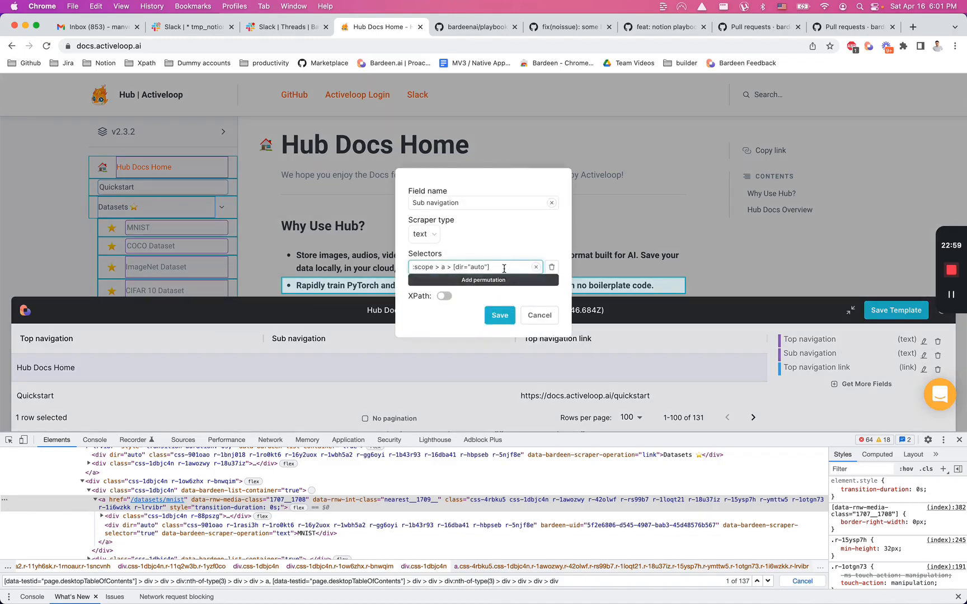
pyautogui.tripleClick(504, 267)
pyautogui.press('cmd+c')
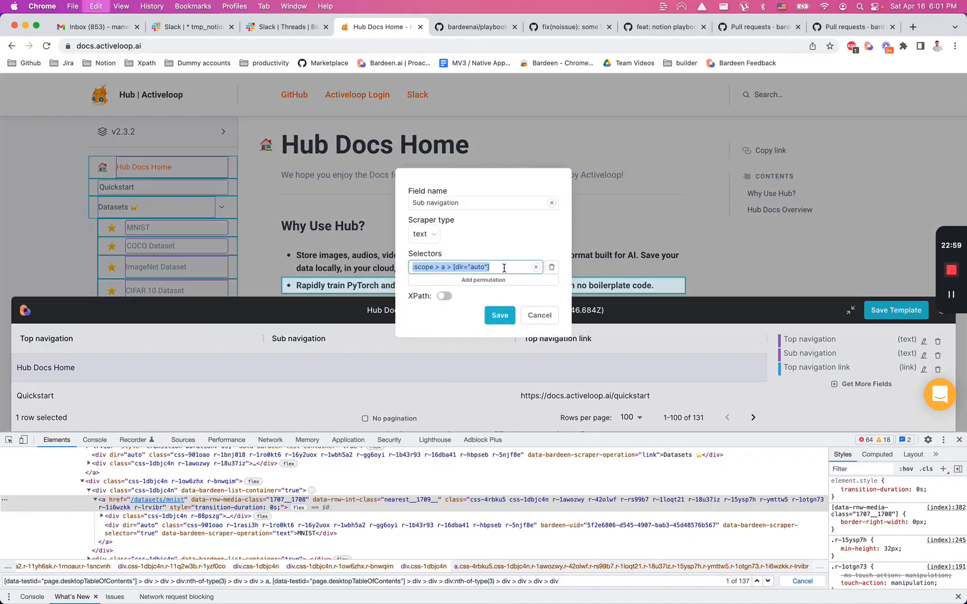
pyautogui.click(536, 316)
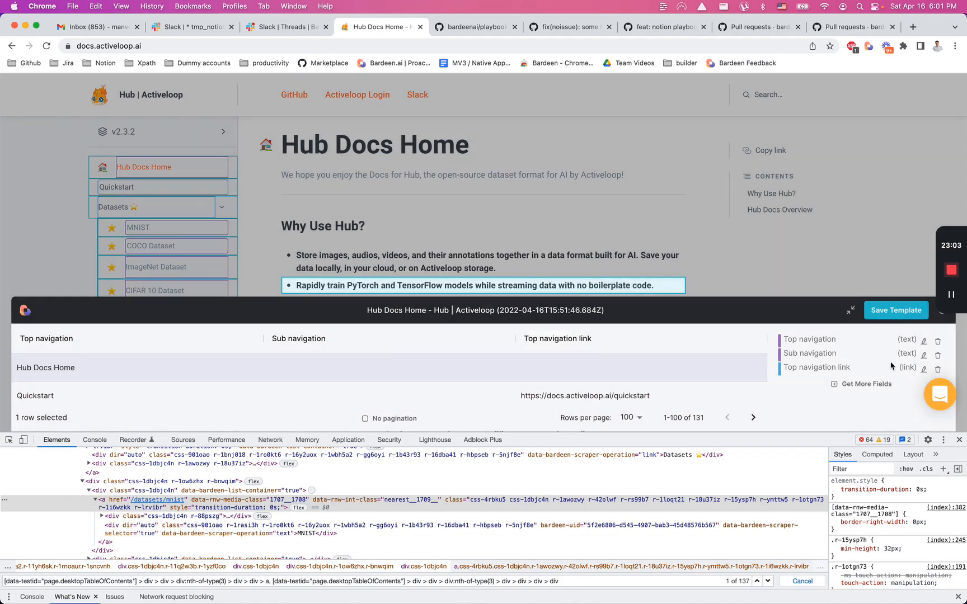
# Delete the Sub navigation field and recreate it as a text field from the MNIST sidebar item
pyautogui.click(937, 357)
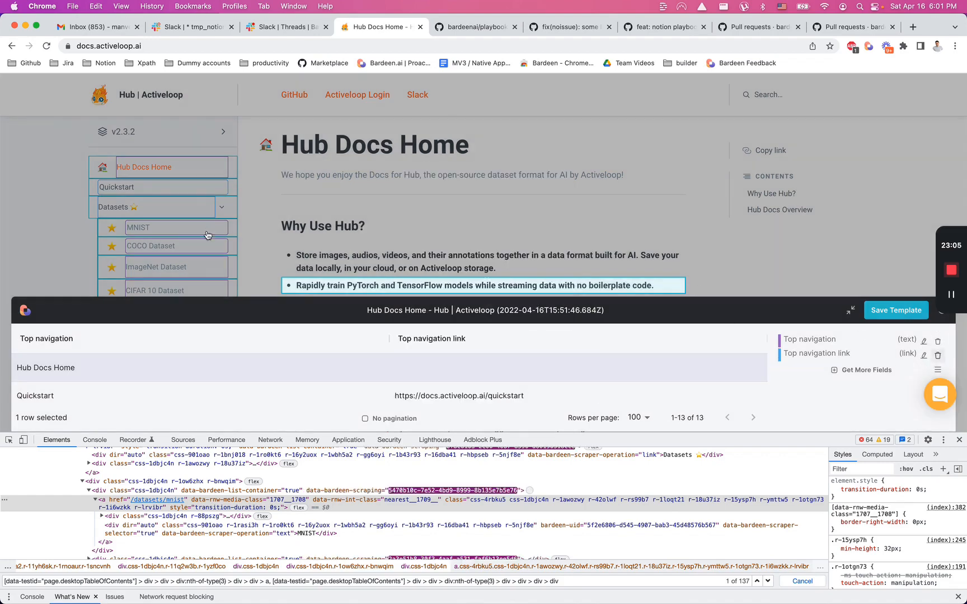
pyautogui.click(164, 231)
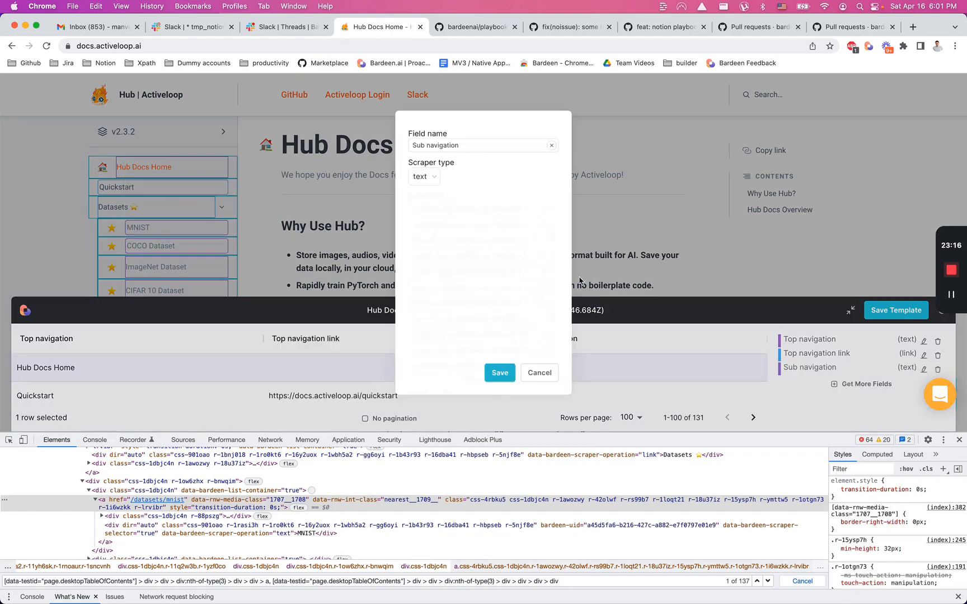
# Delete all generated selectors of the recreated Sub navigation field and add one new permutation
pyautogui.click(552, 266)
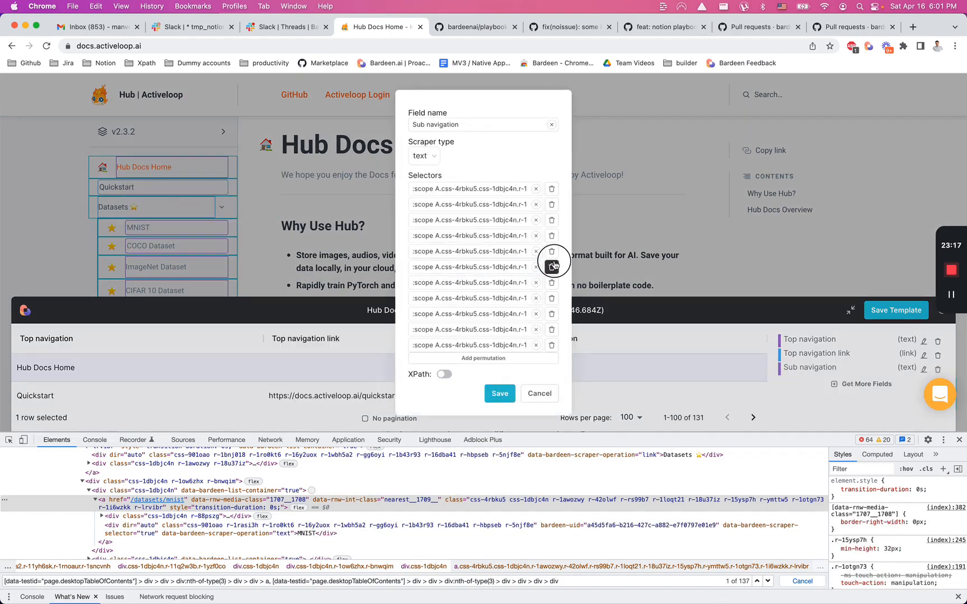
pyautogui.click(552, 267)
pyautogui.click(551, 267)
pyautogui.click(551, 268)
pyautogui.click(495, 272)
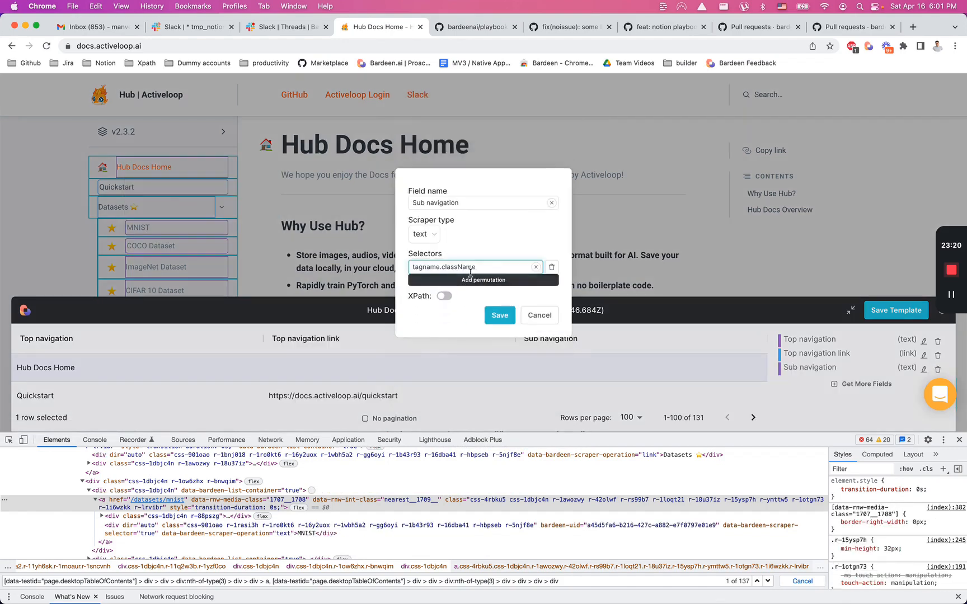
# Replace the Sub navigation field's placeholder selector with :scope > a > [dir="auto"], save the field, and check the results
pyautogui.doubleClick(418, 267)
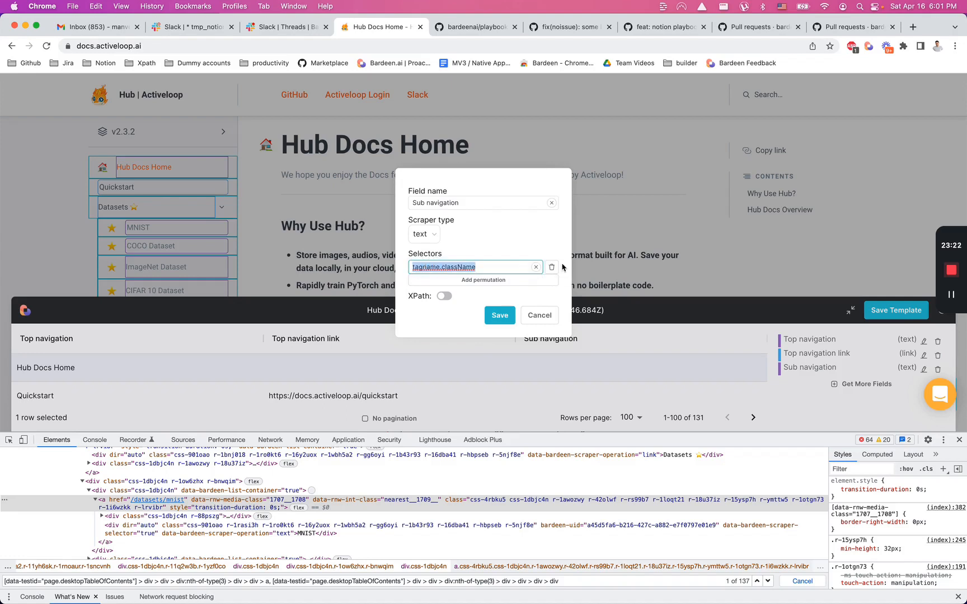
pyautogui.write(':scope')
pyautogui.press('cmd+v')
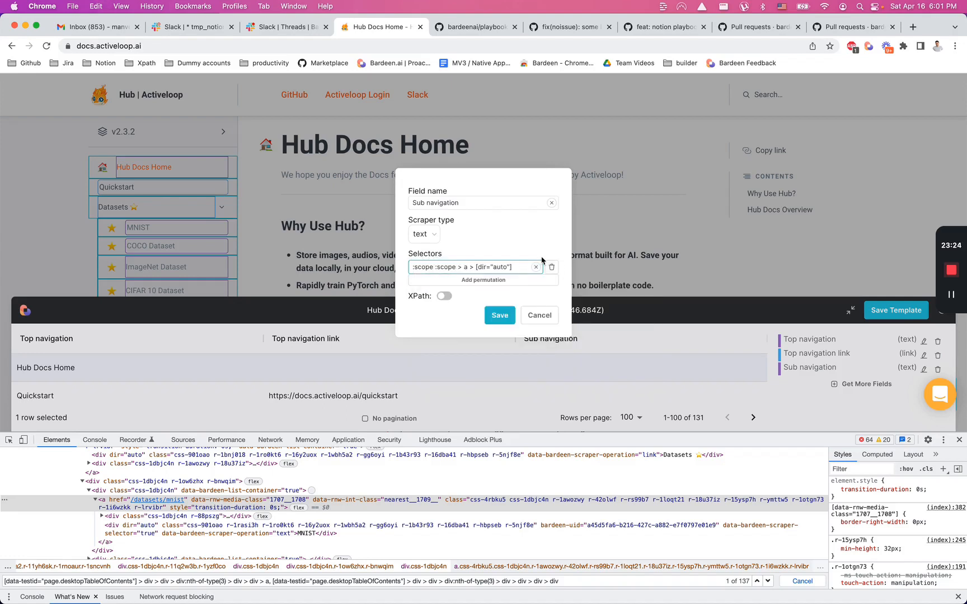
pyautogui.moveTo(434, 266); pyautogui.dragTo(413, 267)
pyautogui.press('BackSpace')
pyautogui.click(504, 316)
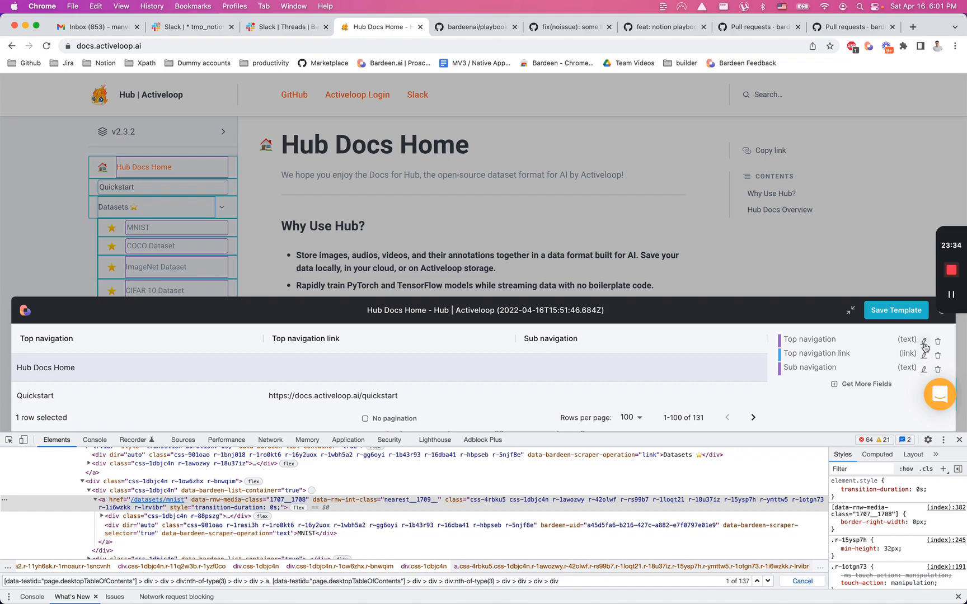
pyautogui.scroll(-3, 576, 390)
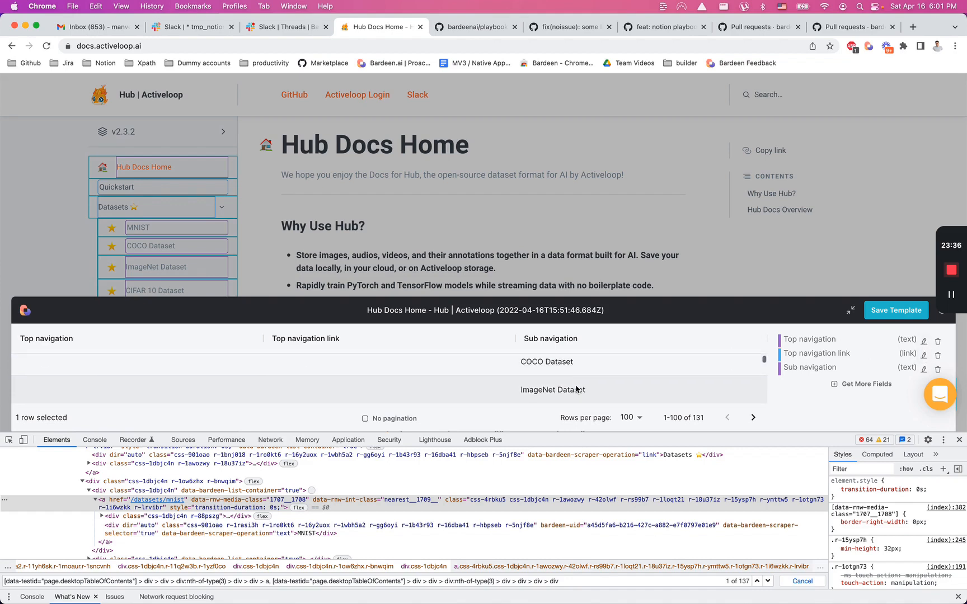
pyautogui.scroll(3, 577, 389)
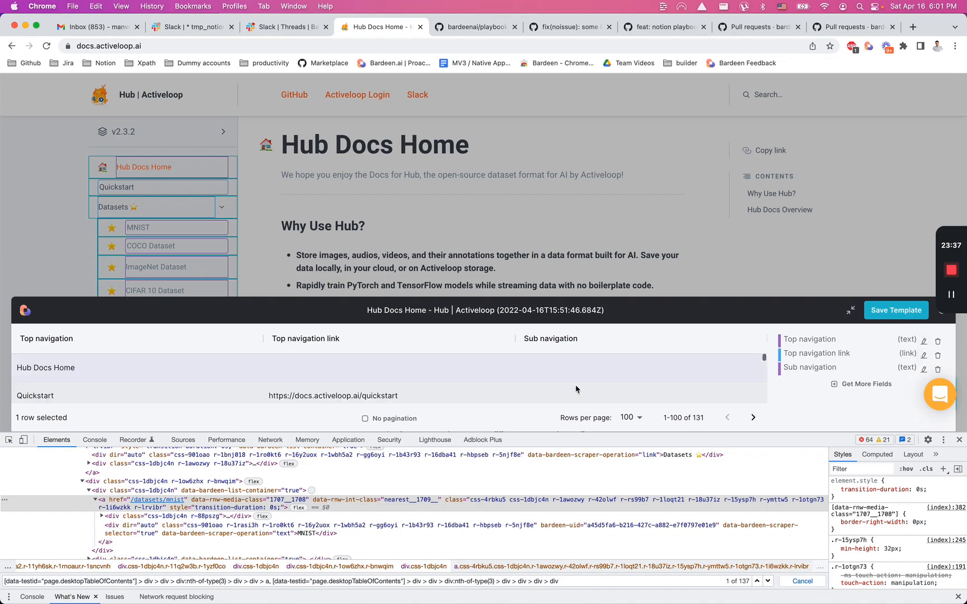
# Copy the Top navigation field's selector :scope > [dir="auto"] and close its settings without saving
pyautogui.click(923, 341)
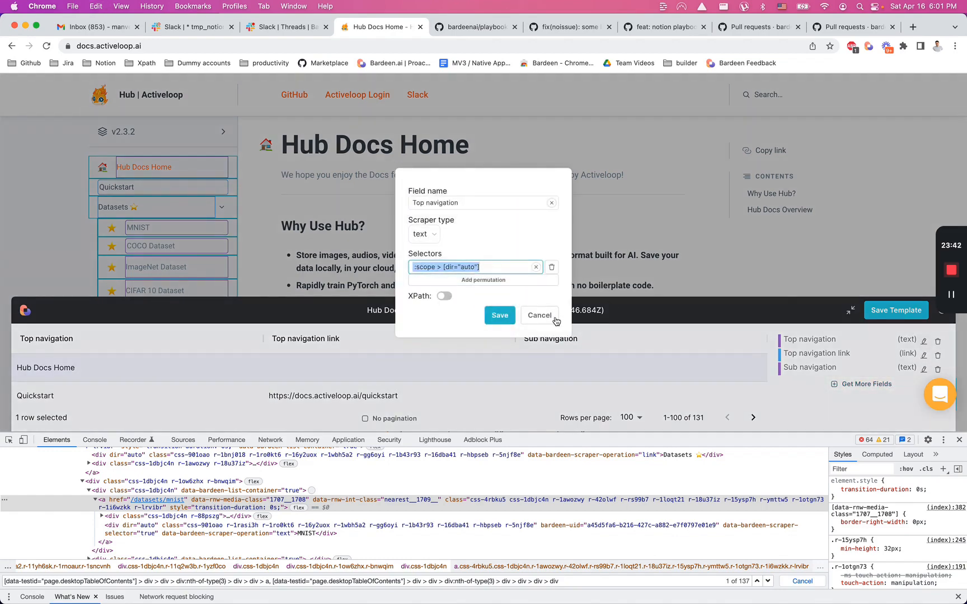
pyautogui.click(547, 319)
# Edit the Top navigation link field and delete its selector permutations until only one remains
pyautogui.click(923, 355)
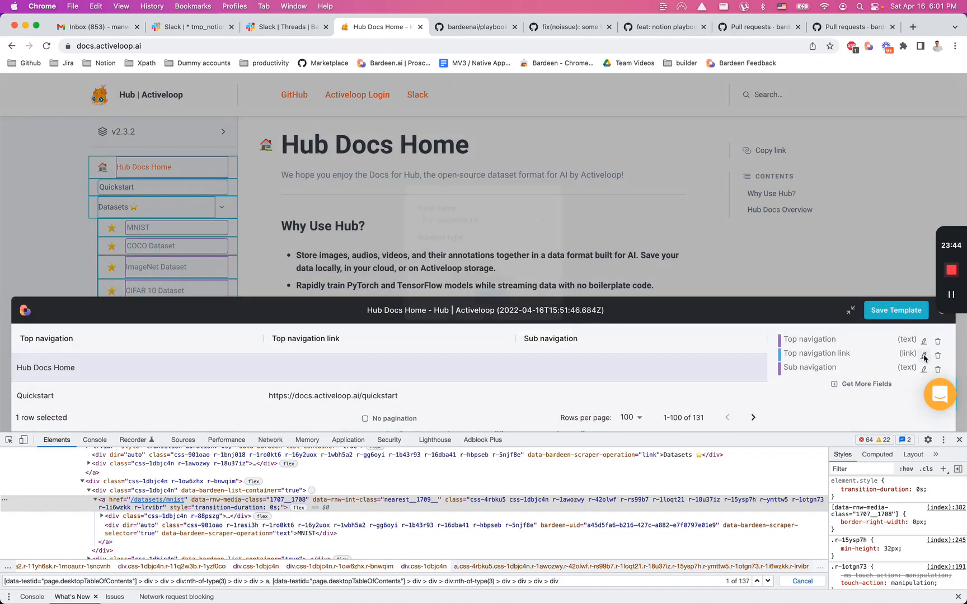
pyautogui.click(552, 252)
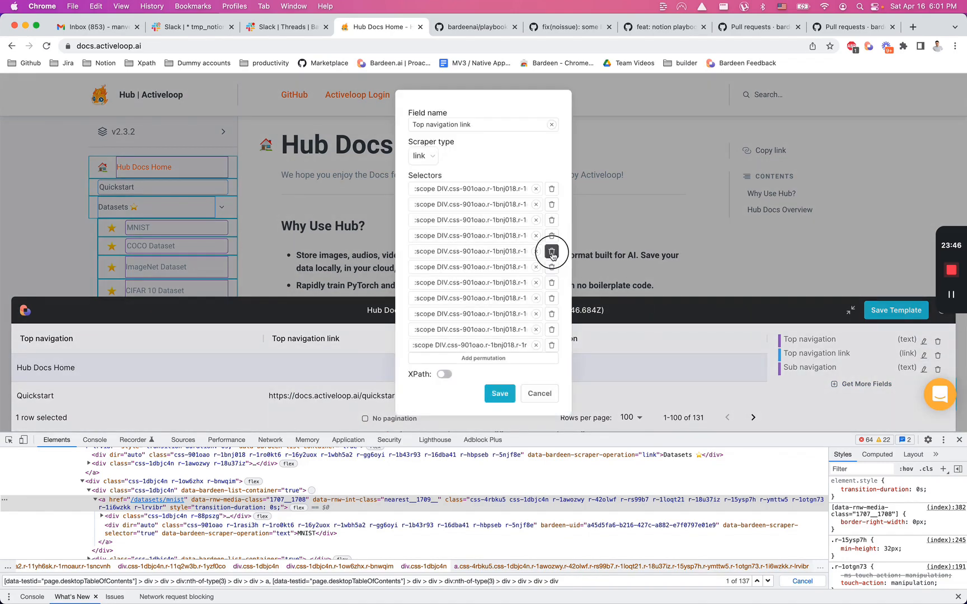
pyautogui.click(551, 252)
pyautogui.click(552, 252)
pyautogui.click(551, 253)
pyautogui.click(551, 255)
pyautogui.click(551, 257)
pyautogui.click(551, 259)
pyautogui.click(551, 260)
pyautogui.click(551, 267)
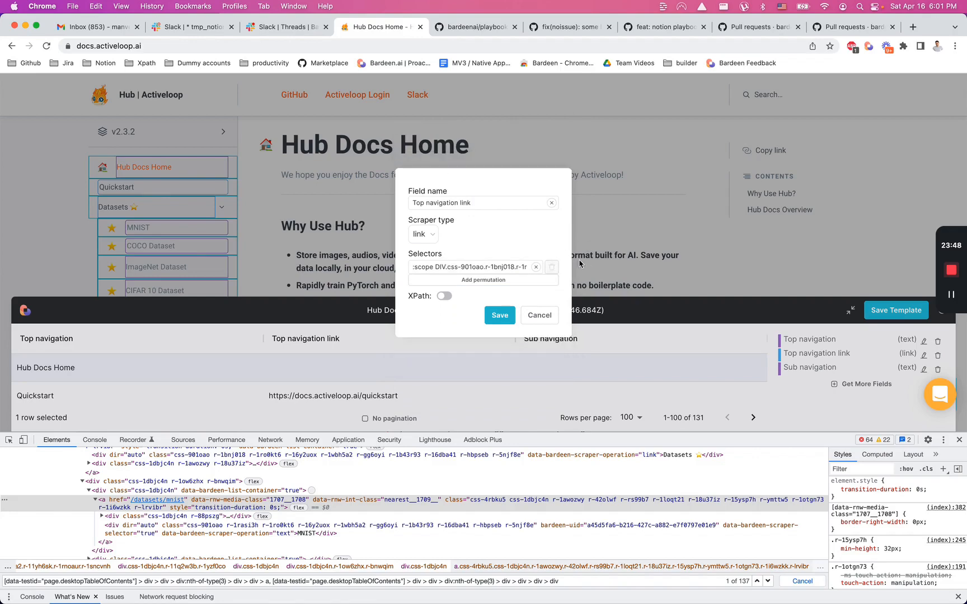
# Replace the Top navigation link field's selector with :scope > [dir="auto"], save the field, and check the results
pyautogui.click(513, 268)
pyautogui.press('super+a')
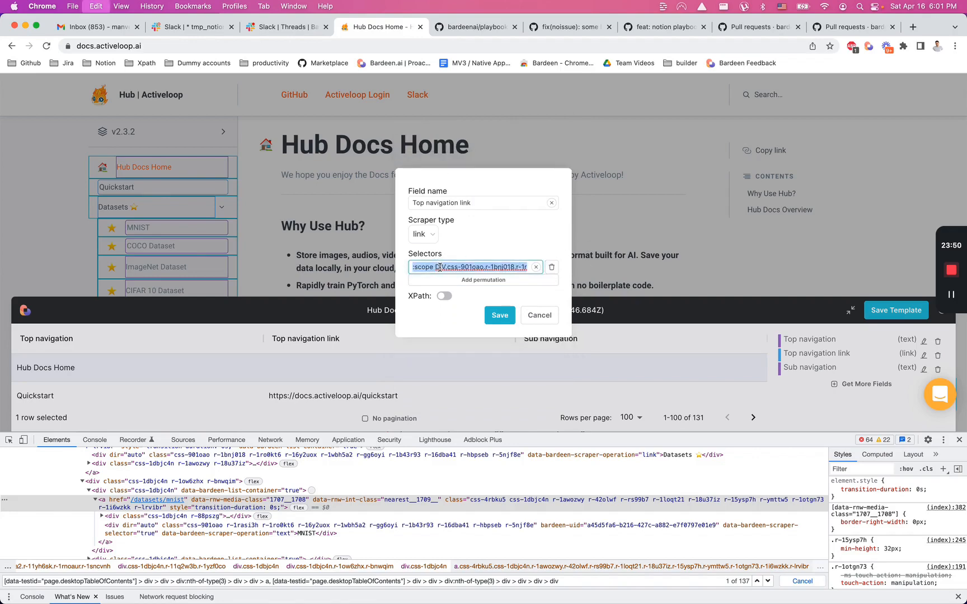
pyautogui.write(':scope > [dir="auto"]')
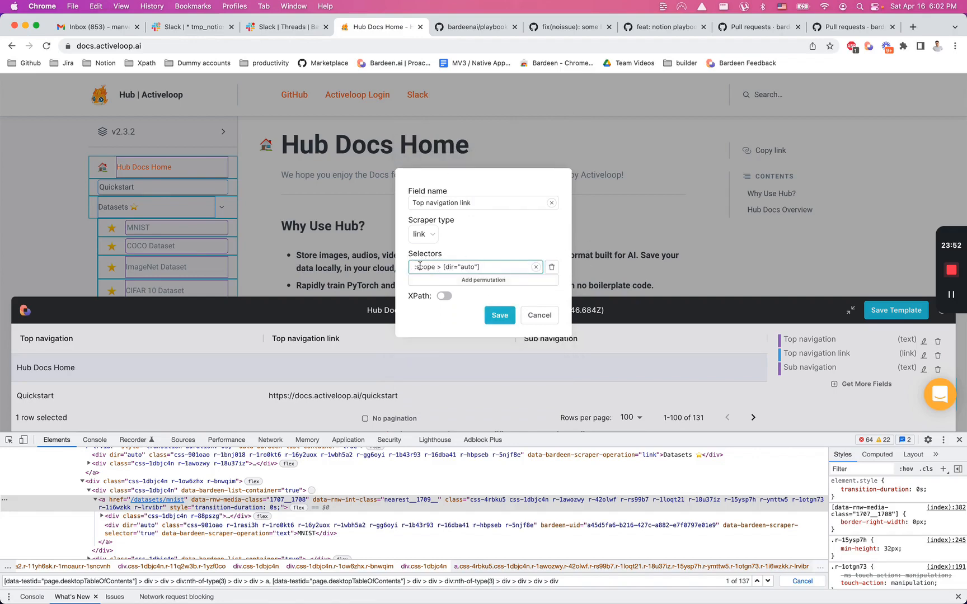
pyautogui.click(501, 317)
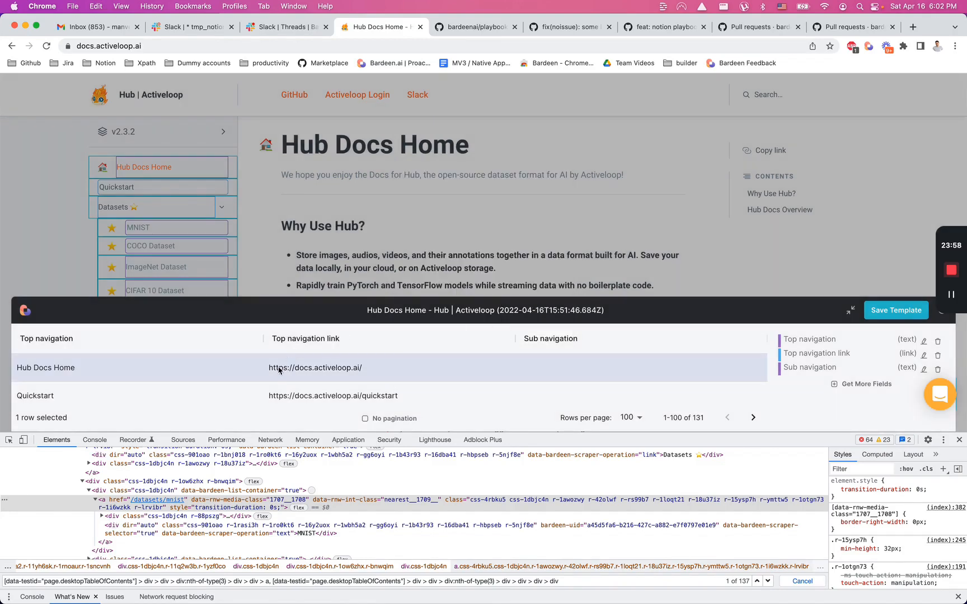
pyautogui.scroll(-2, 281, 370)
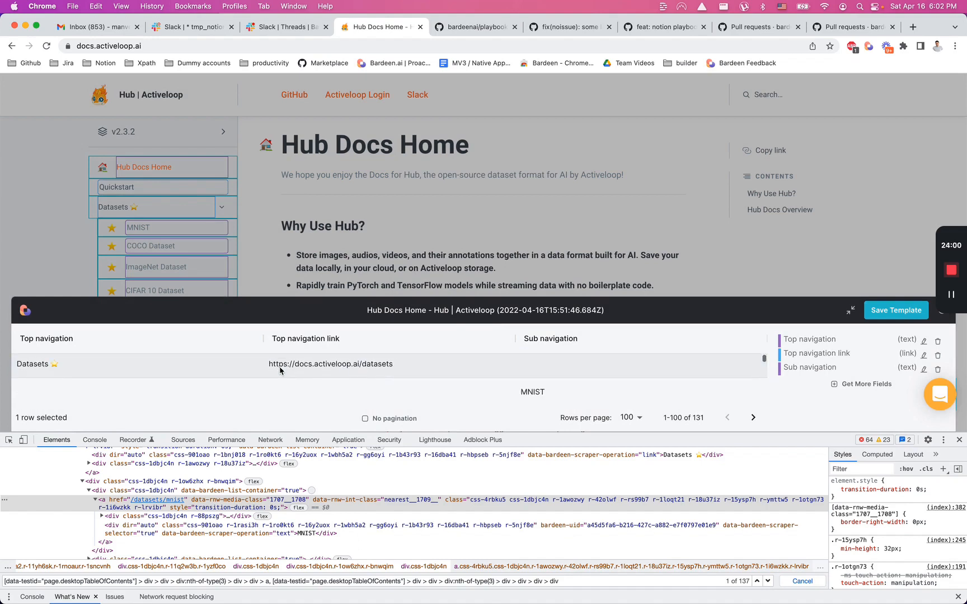
pyautogui.scroll(2, 281, 369)
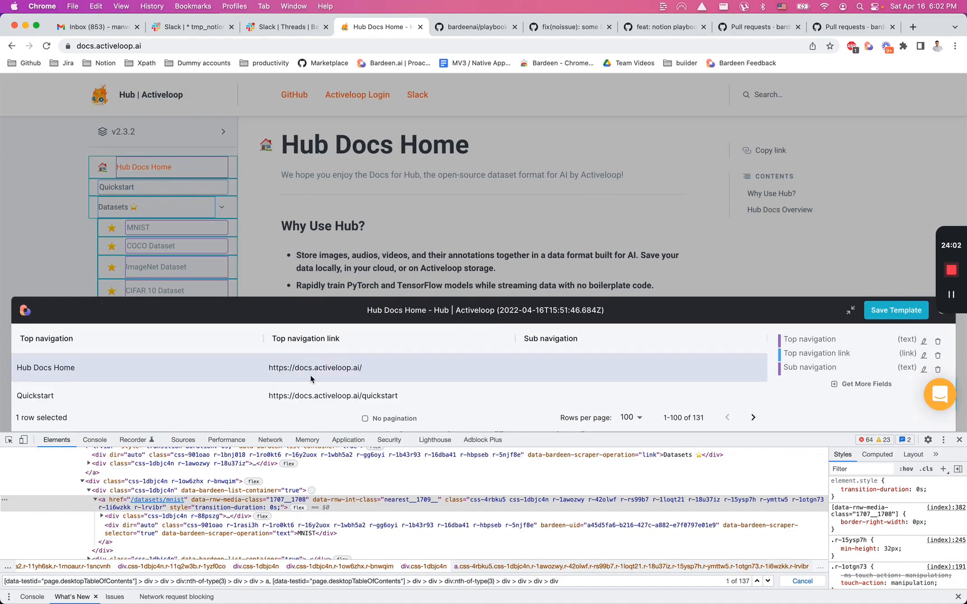
pyautogui.scroll(-3, 566, 378)
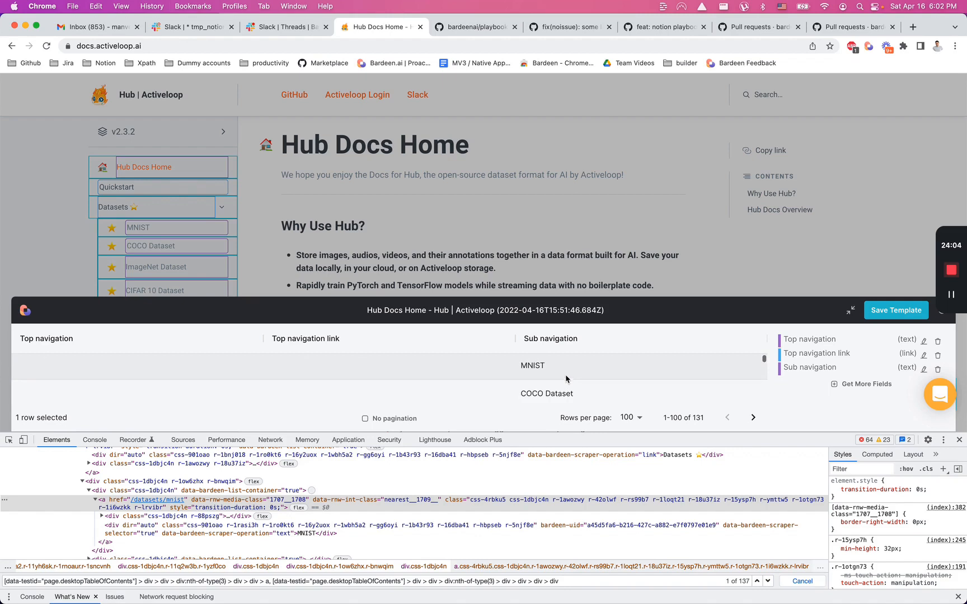
pyautogui.scroll(3, 566, 378)
# Copy the Sub navigation field's selector :scope > a > [dir="auto"] and close its settings without saving
pyautogui.click(922, 370)
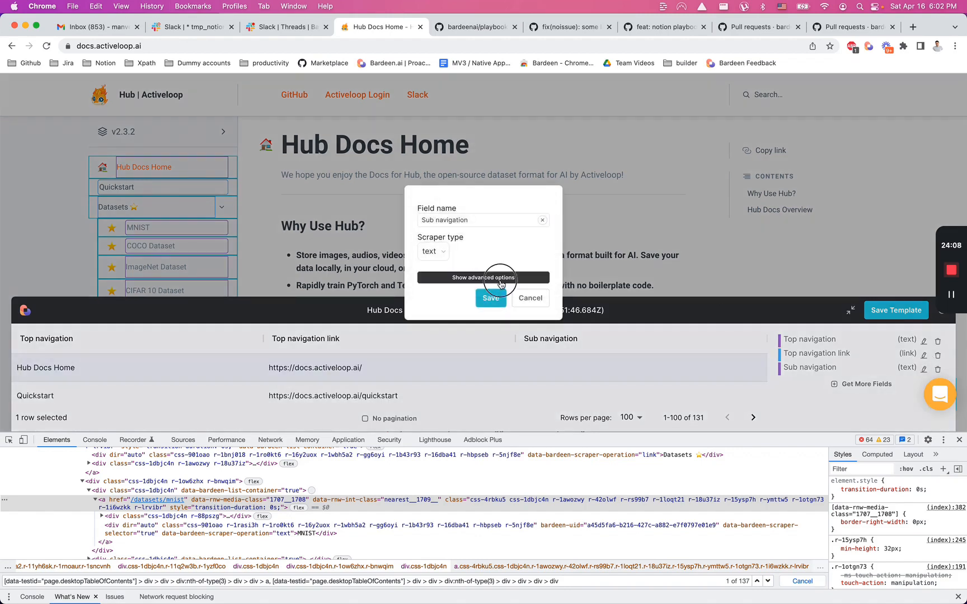
pyautogui.click(483, 277)
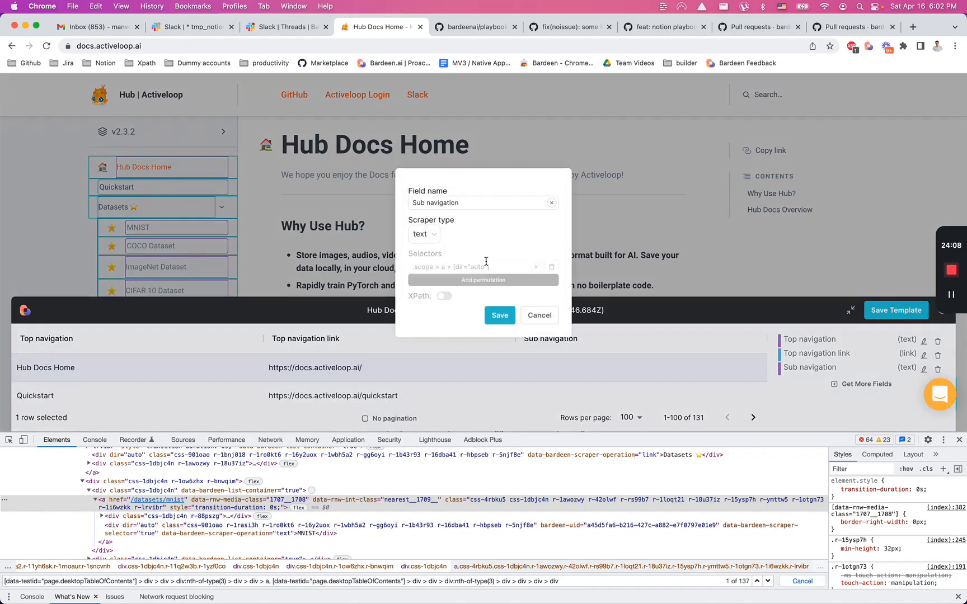
pyautogui.click(537, 315)
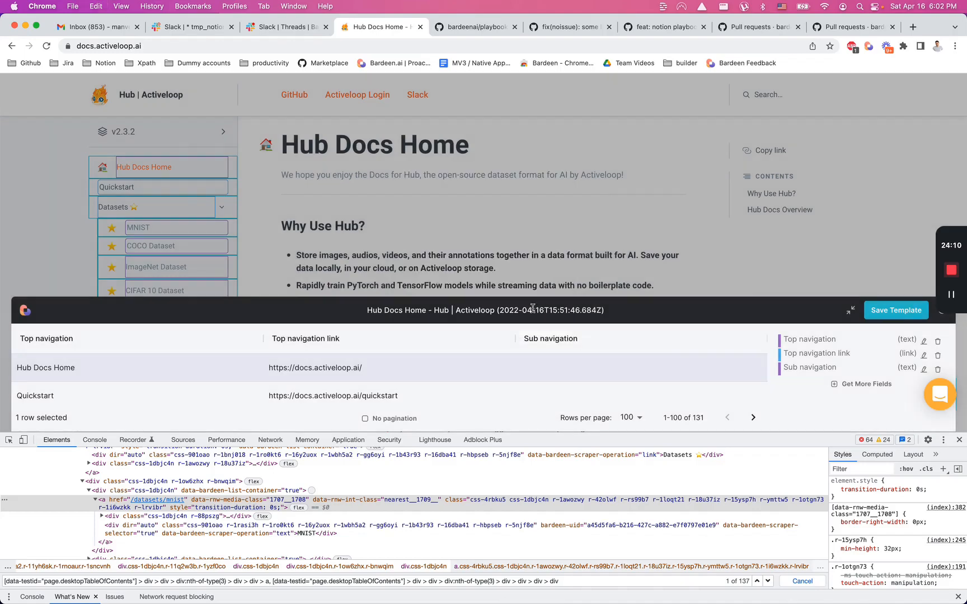
# Add a link field named "Sub navigation link" from the MNIST sidebar item
pyautogui.click(176, 227)
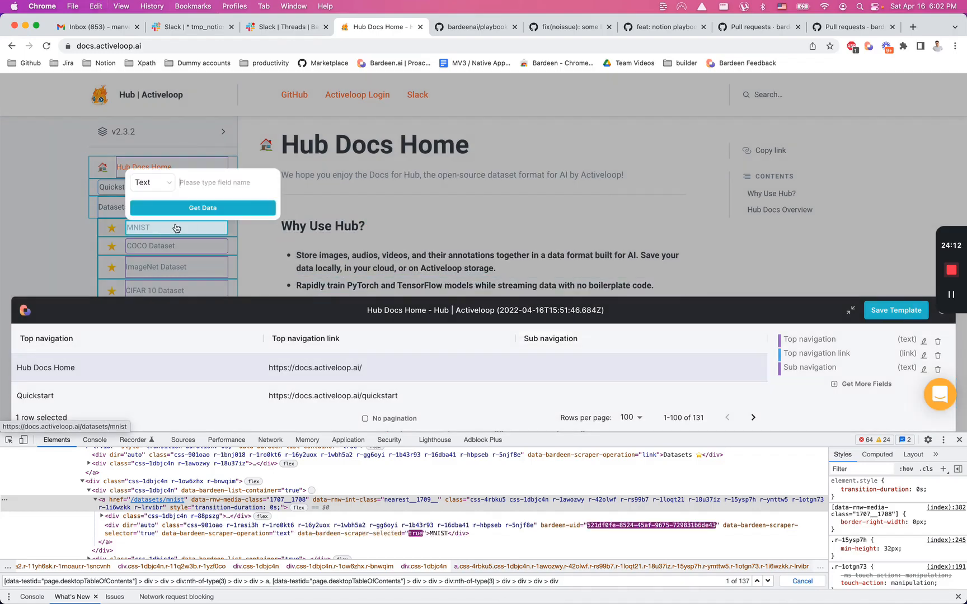
pyautogui.click(150, 184)
pyautogui.click(145, 196)
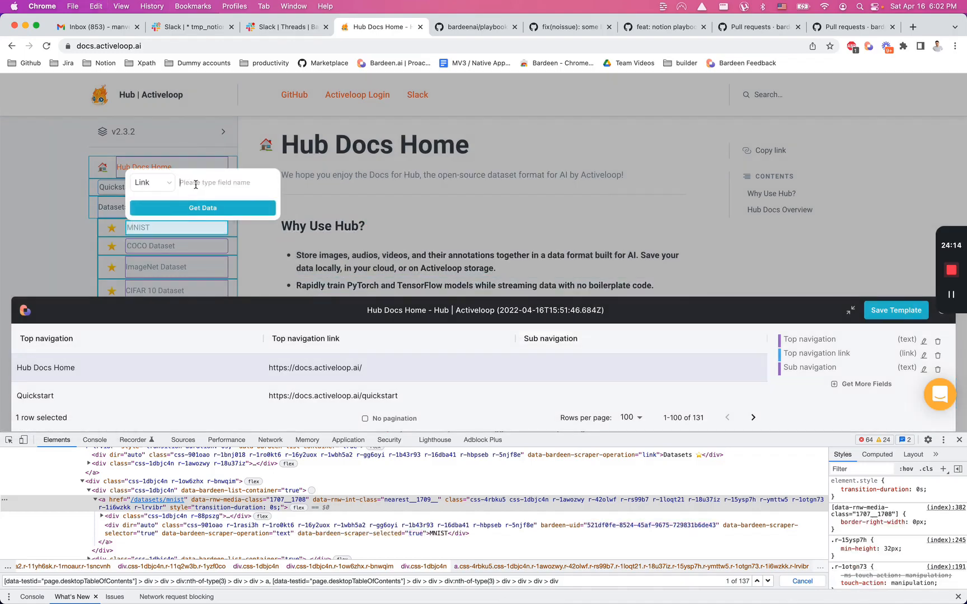
pyautogui.write('Sub navigation link')
pyautogui.click(213, 206)
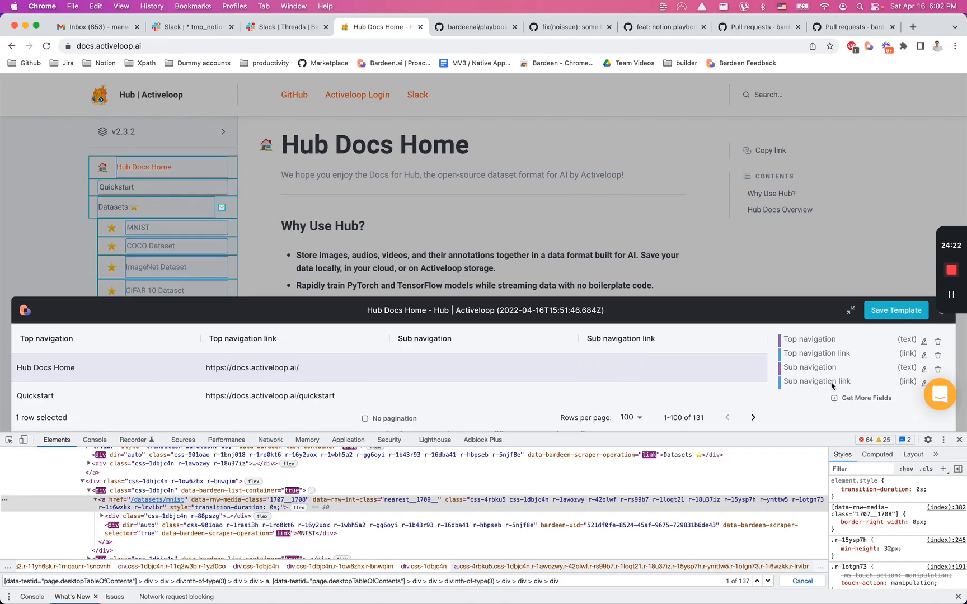
# Edit the Sub navigation link field and delete its selector permutations until only one remains
pyautogui.click(924, 384)
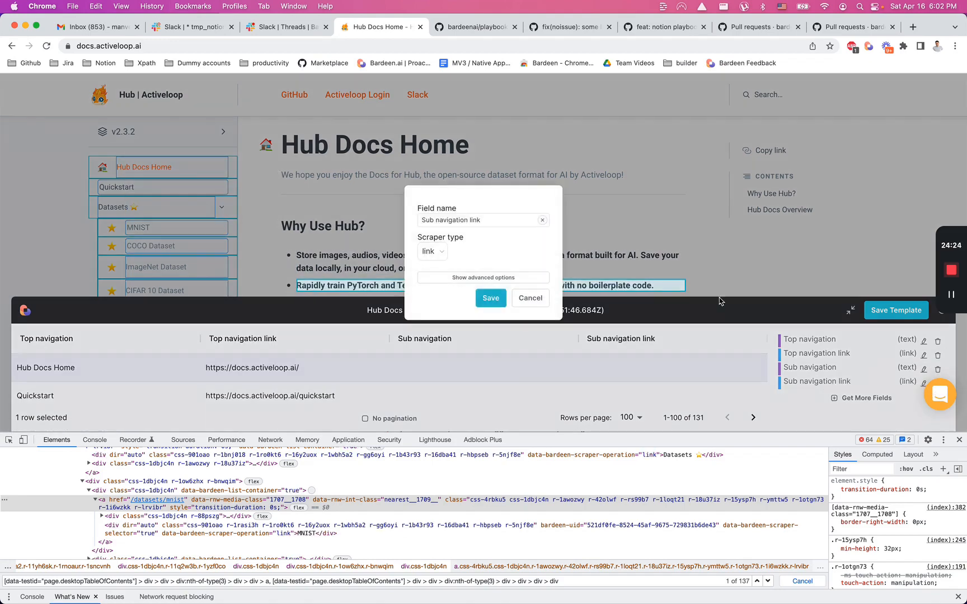
pyautogui.click(506, 280)
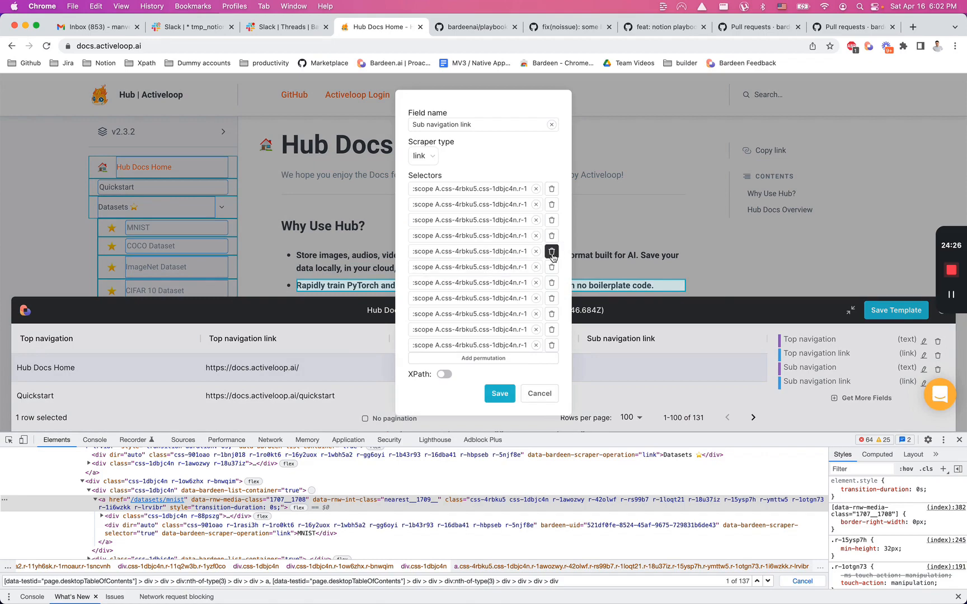
pyautogui.click(552, 254)
pyautogui.click(551, 255)
pyautogui.click(551, 255)
pyautogui.click(551, 256)
pyautogui.click(552, 257)
pyautogui.click(552, 258)
pyautogui.click(551, 259)
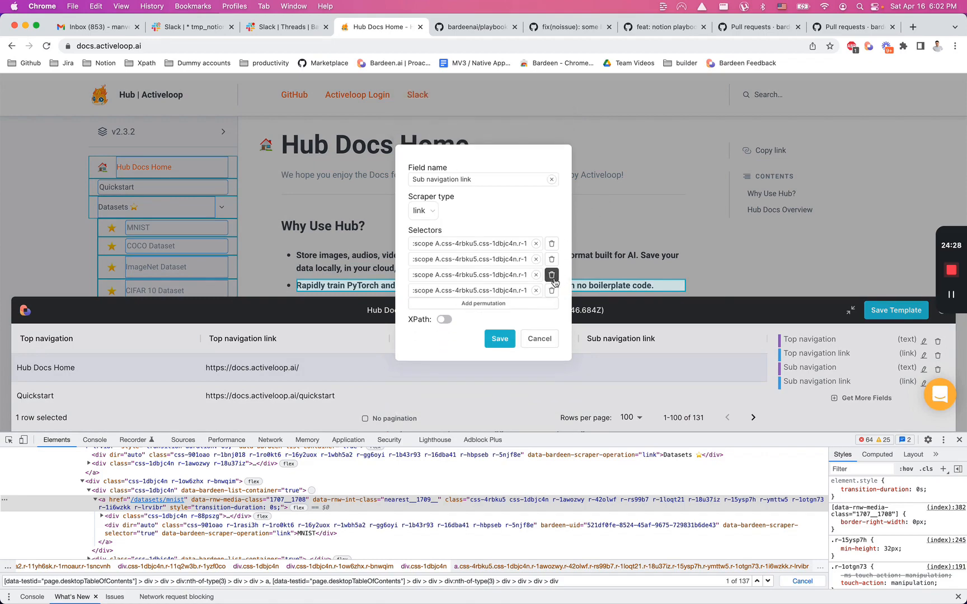
pyautogui.click(552, 276)
pyautogui.click(553, 279)
pyautogui.click(552, 279)
# Replace the Sub navigation link field's selector with :scope > a > [dir="auto"], save the field, and check the results
pyautogui.click(511, 268)
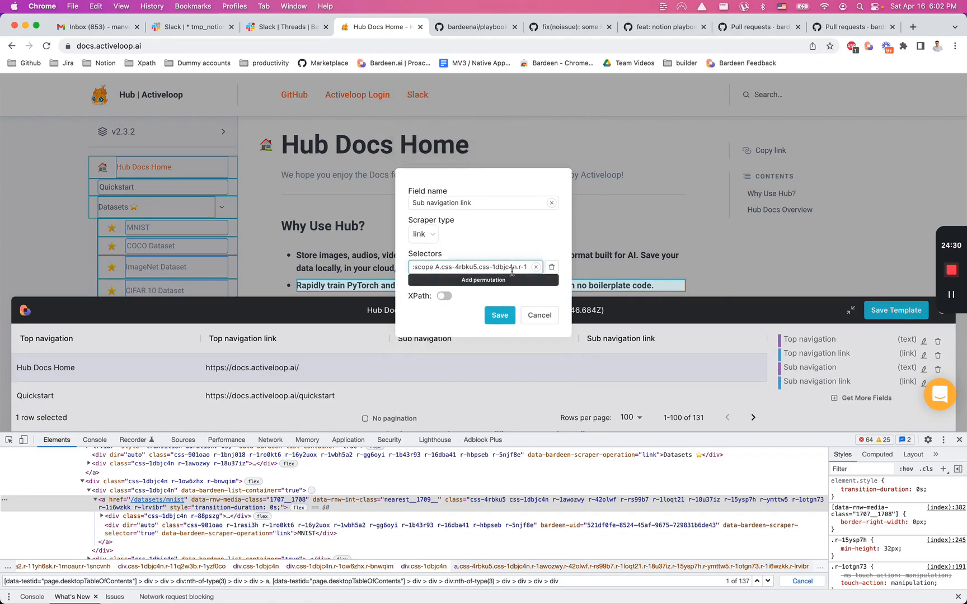
pyautogui.press('super+a')
pyautogui.write(':scope > a > [dir="auto"]')
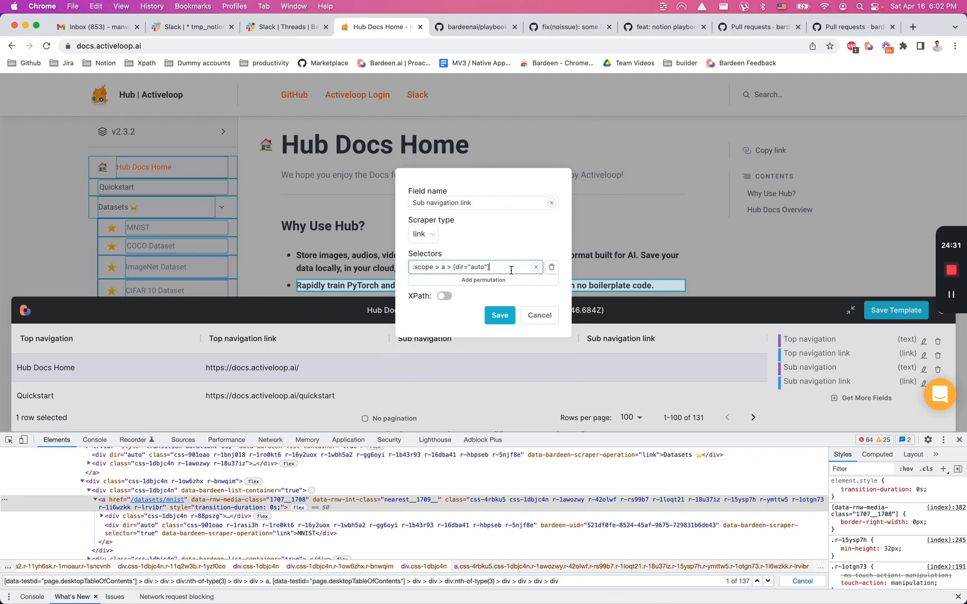
pyautogui.click(500, 315)
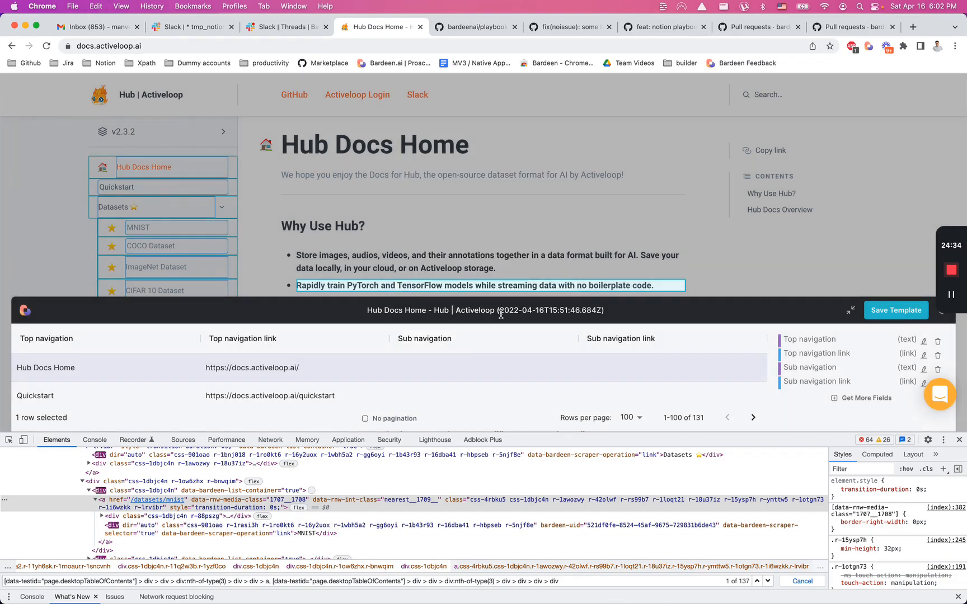
pyautogui.scroll(-10, 610, 366)
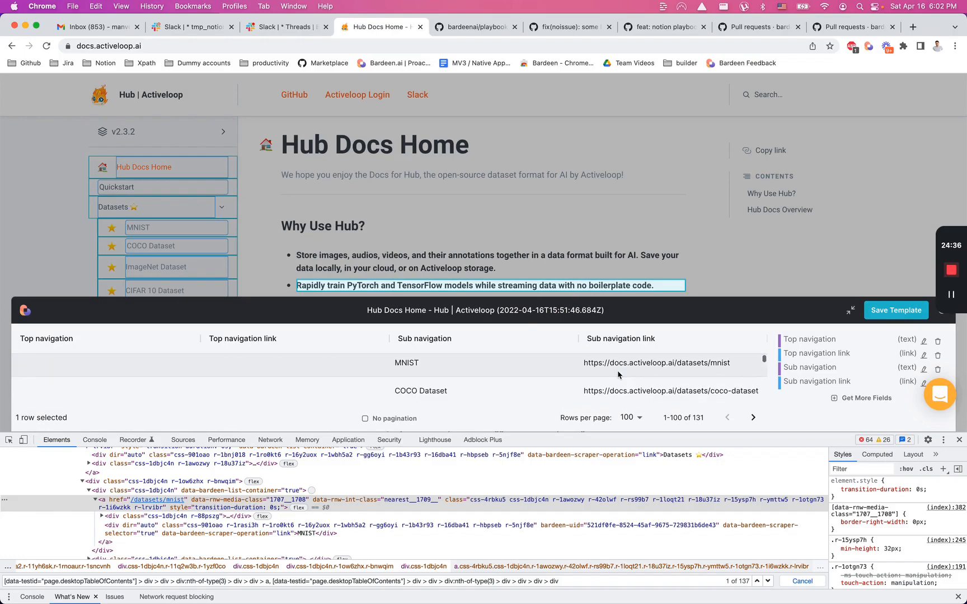
pyautogui.scroll(-10, 618, 374)
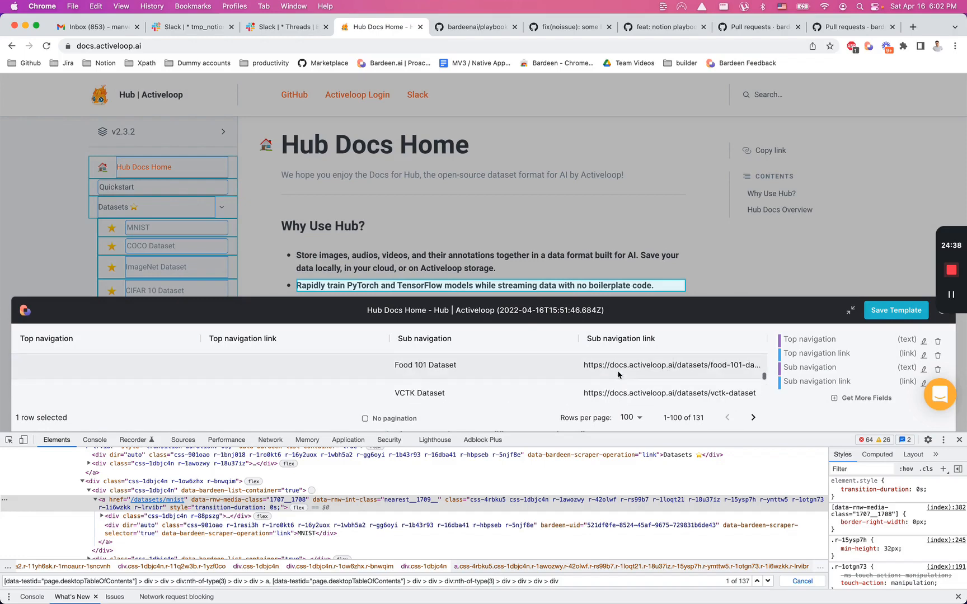
pyautogui.scroll(20, 617, 374)
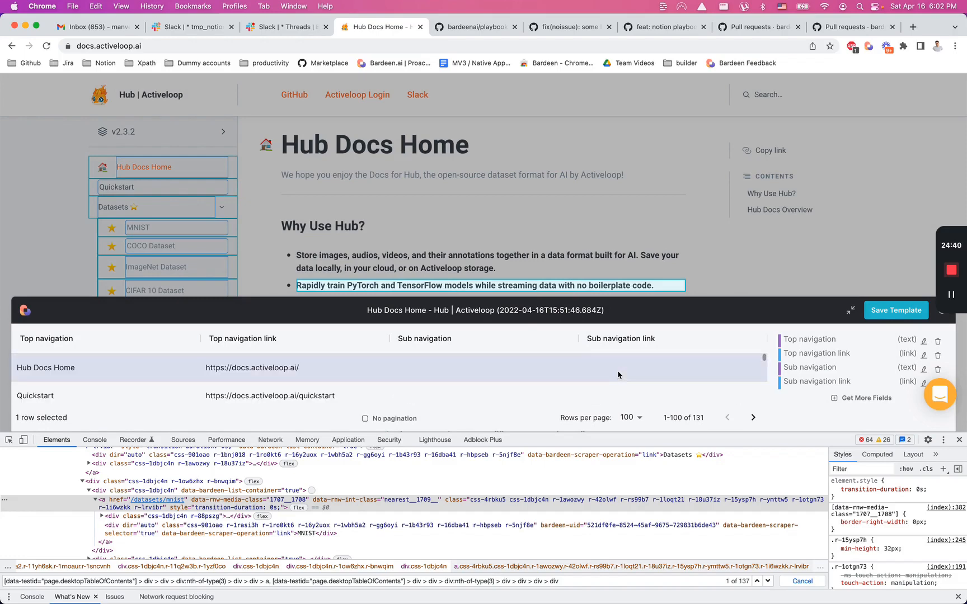
# Rename the scraper template as "Scrape active loop navigation" and save it
pyautogui.click(619, 314)
pyautogui.moveTo(613, 314); pyautogui.dragTo(352, 305)
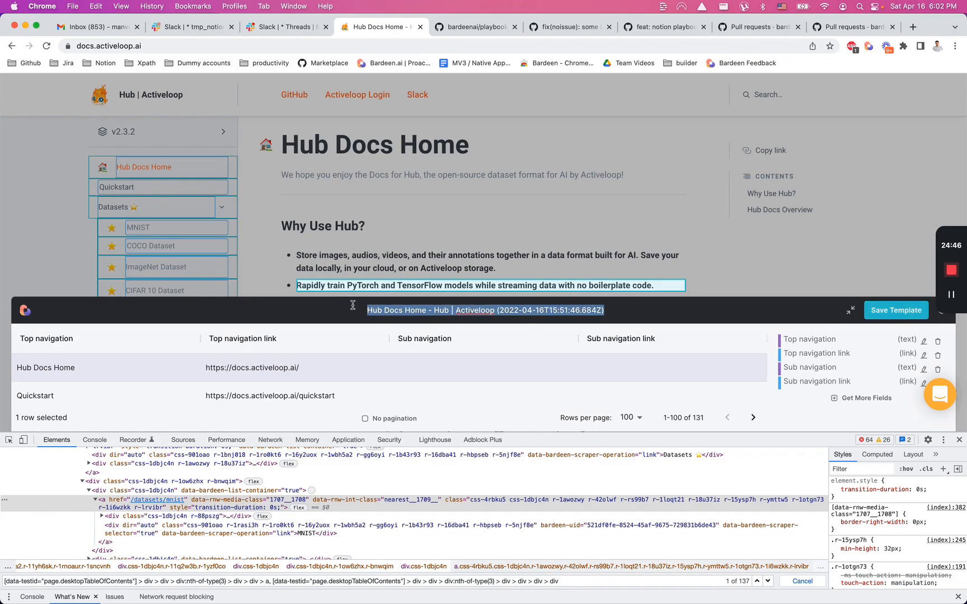
pyautogui.press('BackSpace')
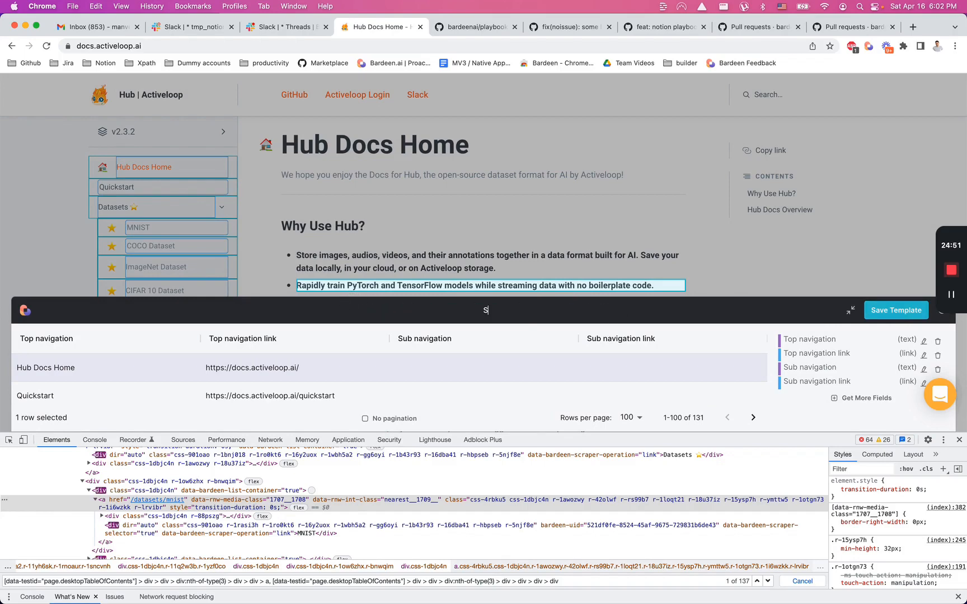
pyautogui.write('Scrape active loop ')
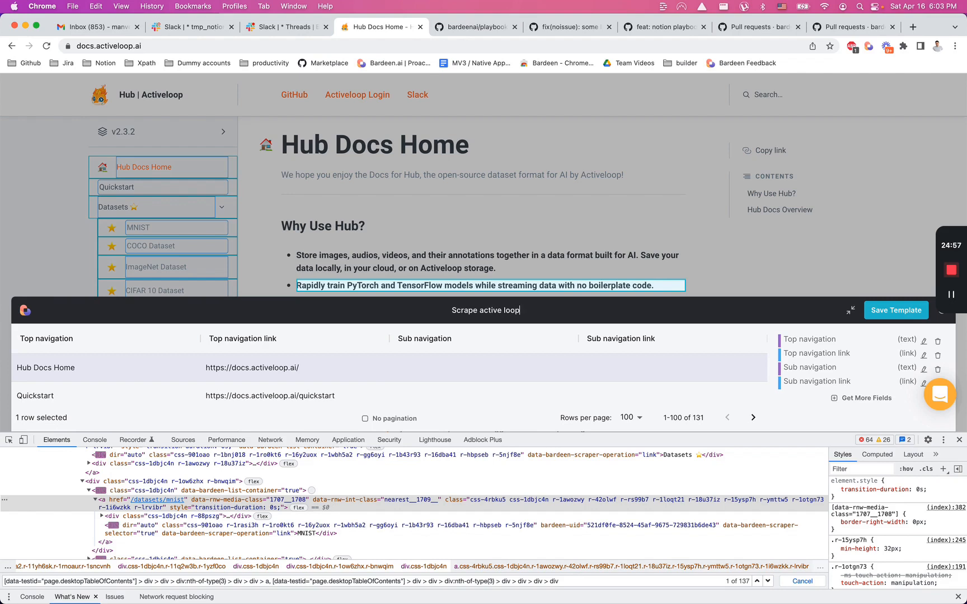
pyautogui.write('navigation')
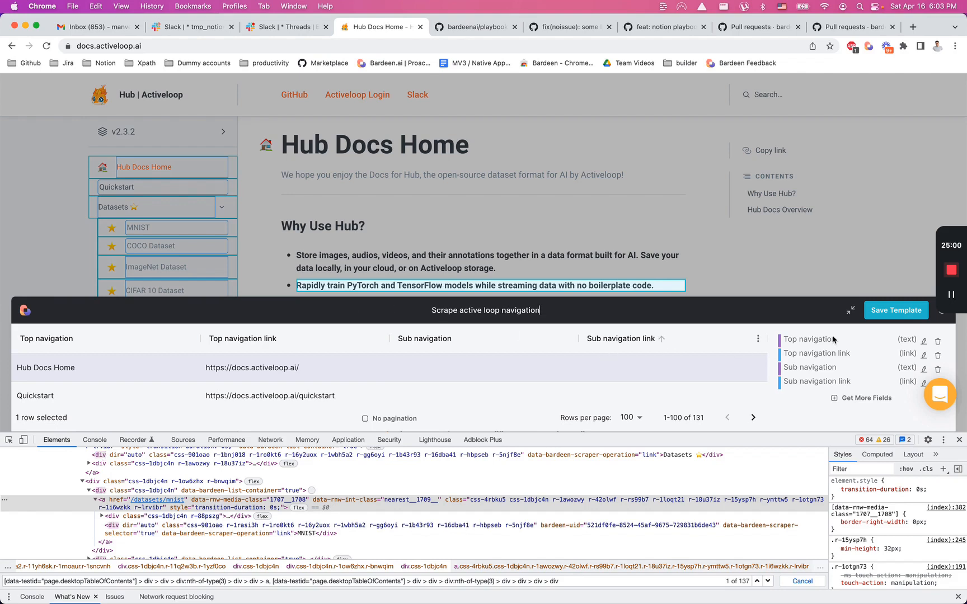
pyautogui.click(900, 315)
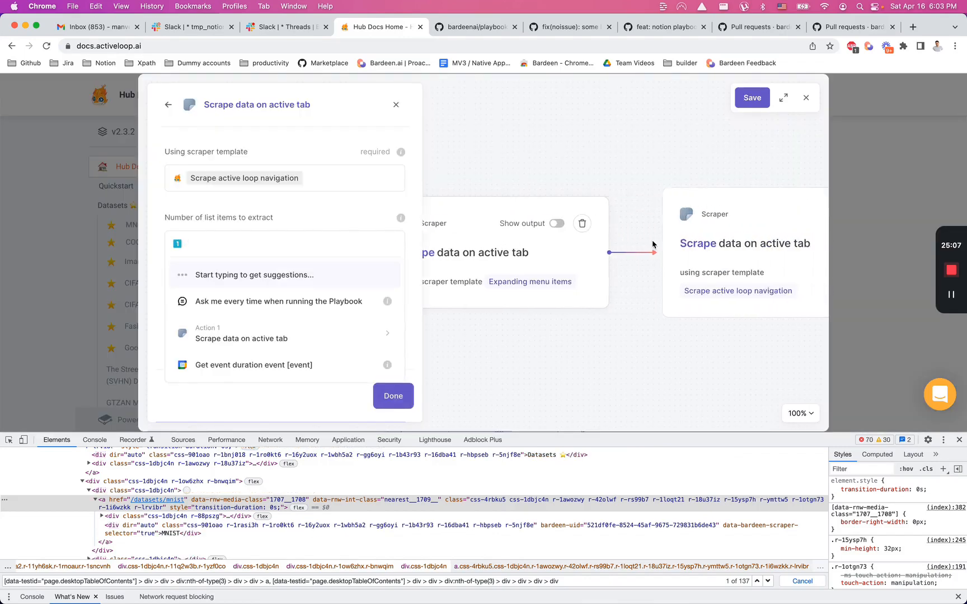
# Save the playbook, then close its builder and the Bardeen window
pyautogui.click(746, 98)
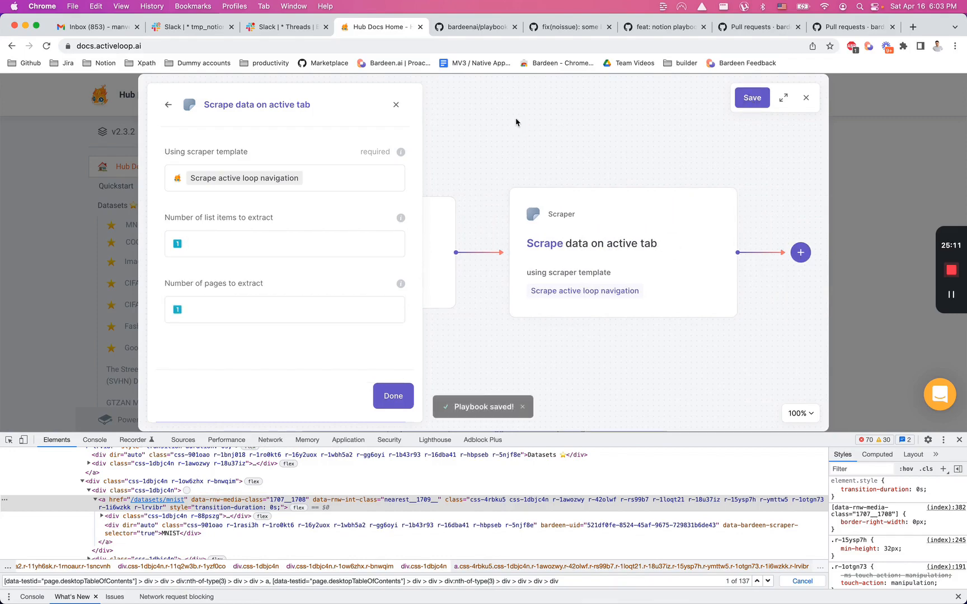
pyautogui.click(805, 101)
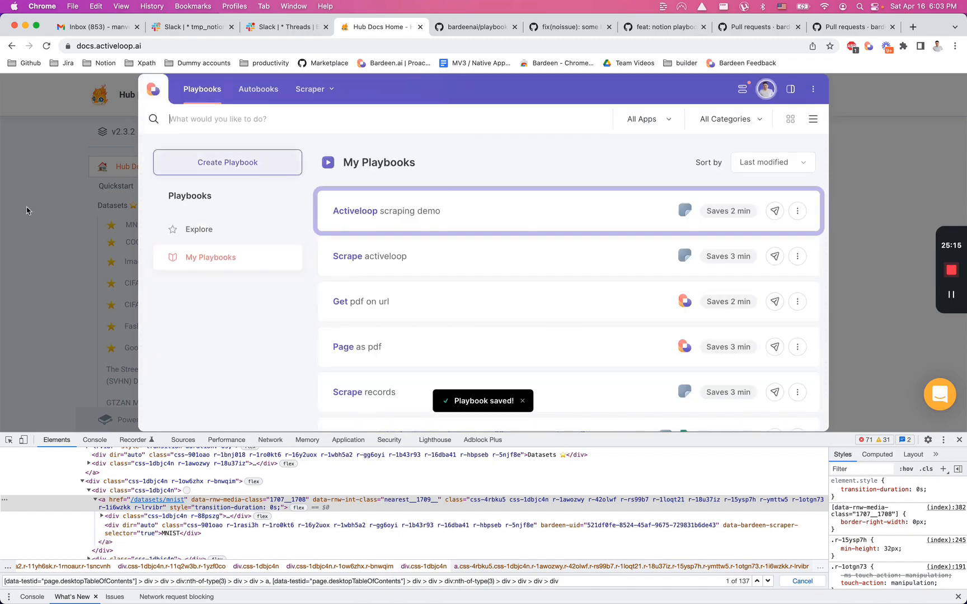
pyautogui.click(27, 209)
# Reload the docs page without the developer tools and run the "Activeloop scraping demo" playbook on it
pyautogui.click(41, 51)
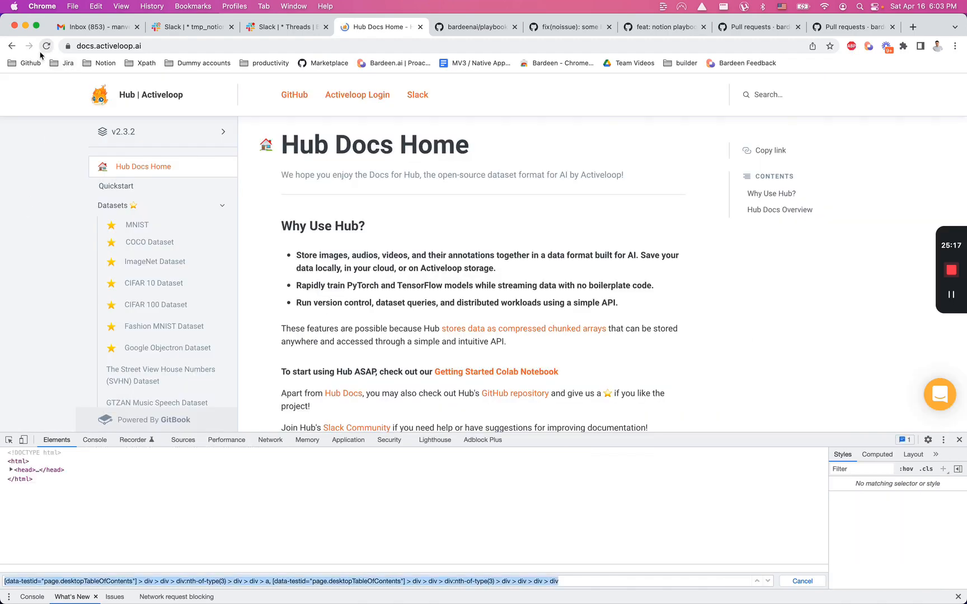
pyautogui.click(958, 440)
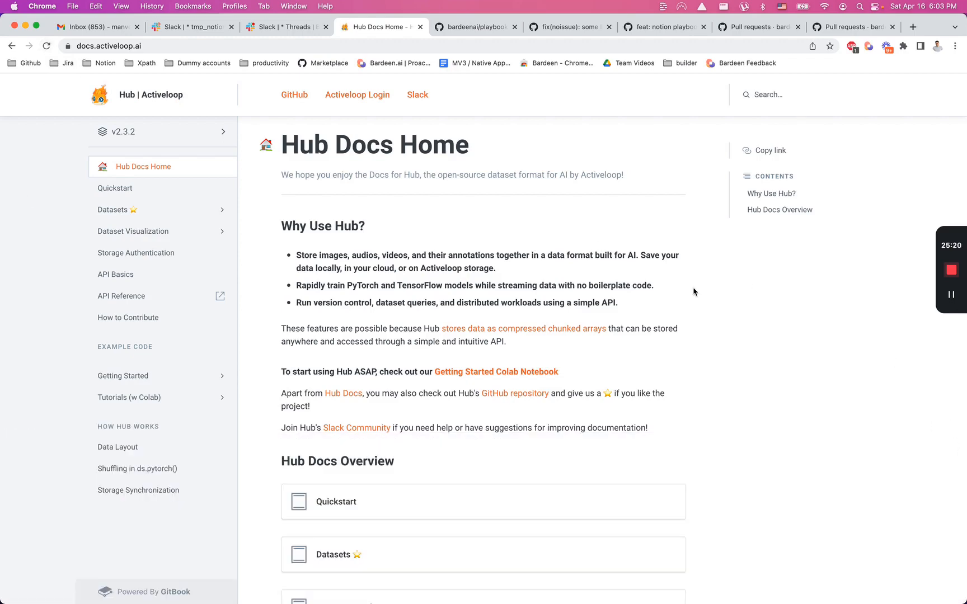
pyautogui.click(868, 45)
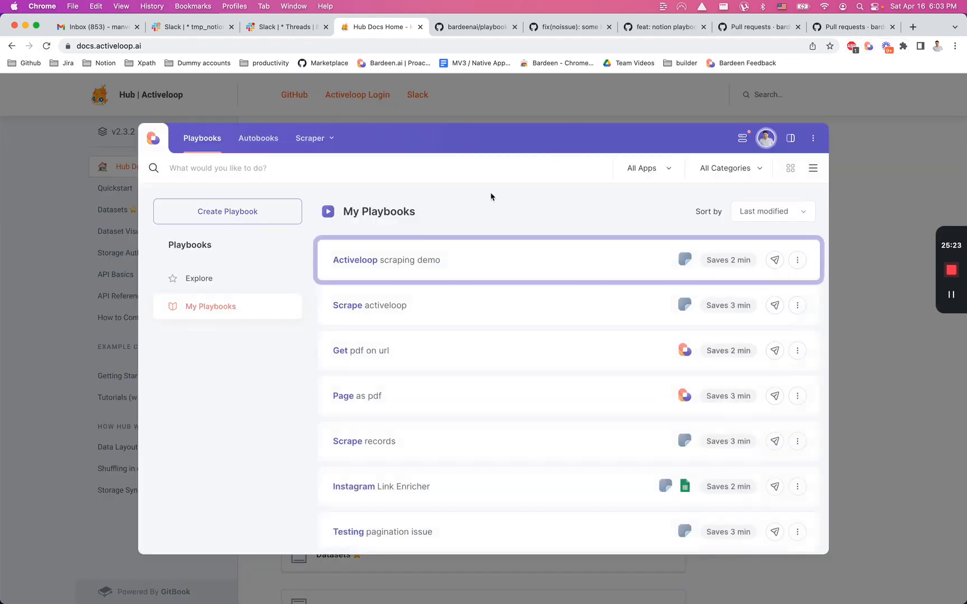
pyautogui.click(436, 256)
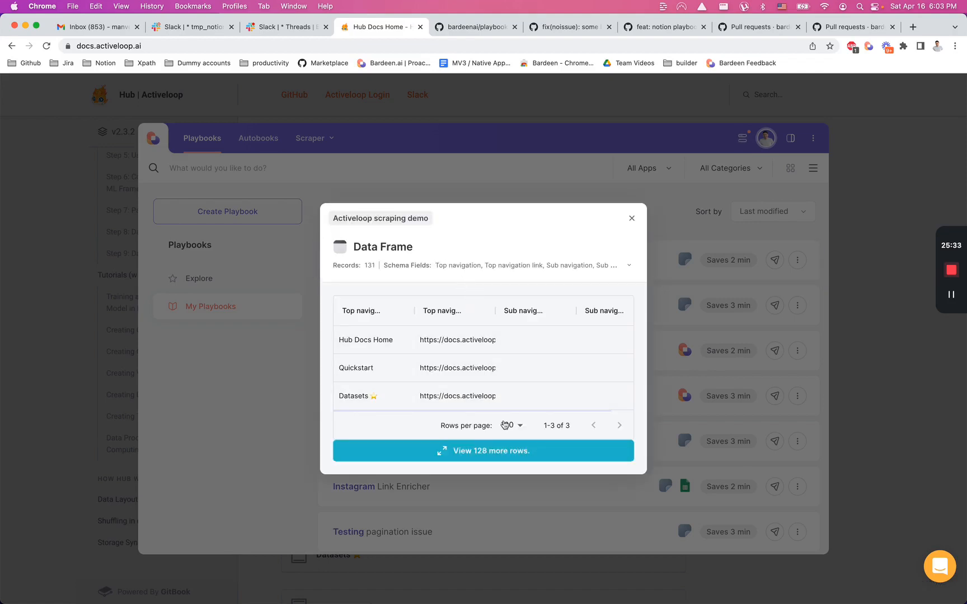
# Open the full table of scraped navigation data and look through its rows on both pages
pyautogui.click(493, 451)
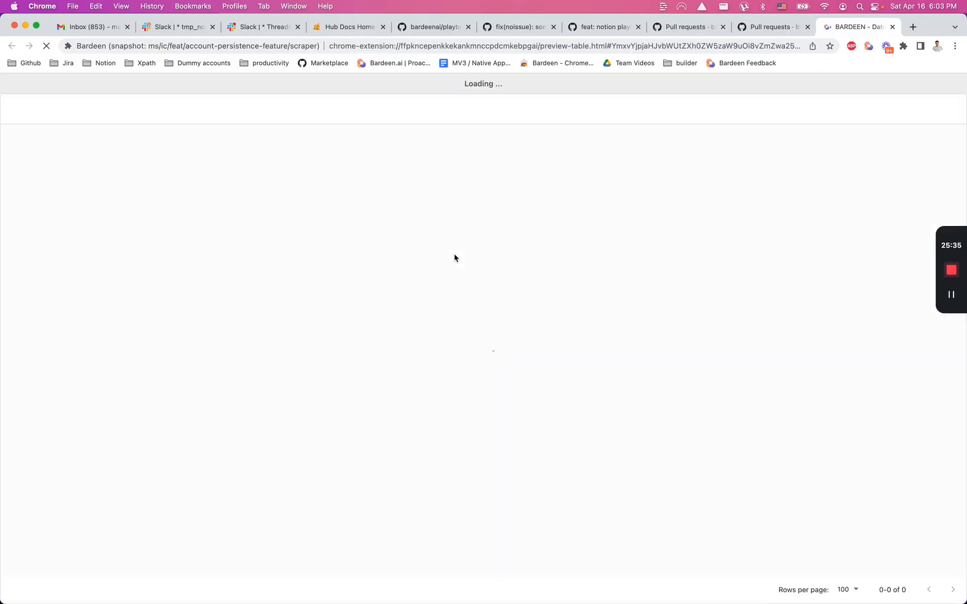
pyautogui.scroll(-20, 551, 263)
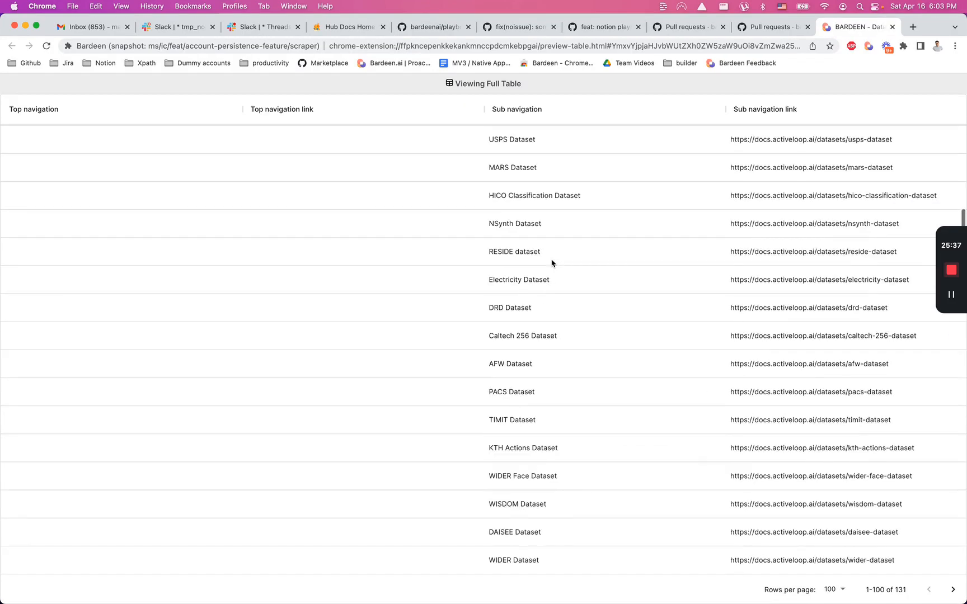
pyautogui.click(952, 589)
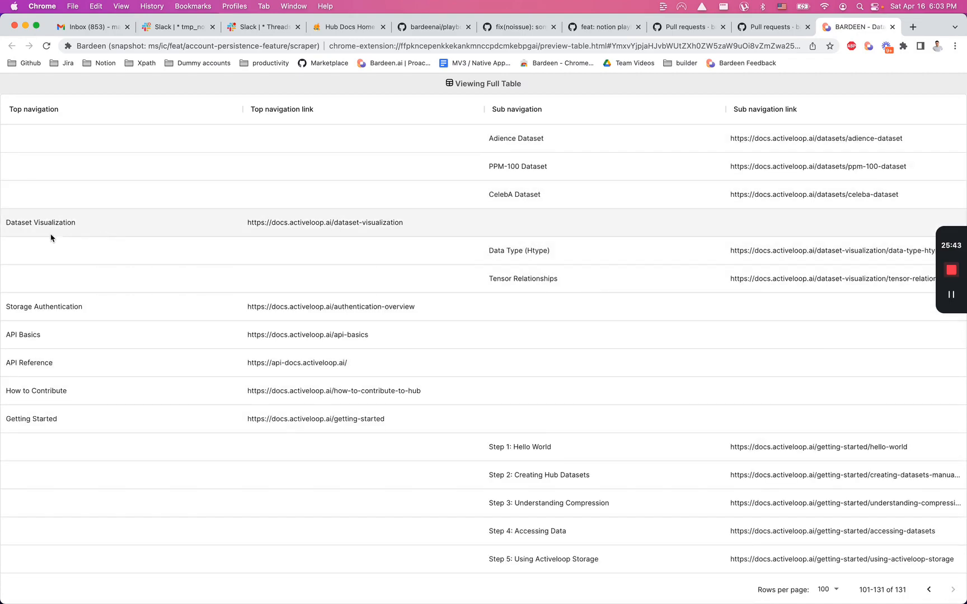
# Highlight the "Dataset Visualization" top navigation row and its two sub navigation rows in the scraped table
pyautogui.moveTo(8, 223); pyautogui.dragTo(403, 229)
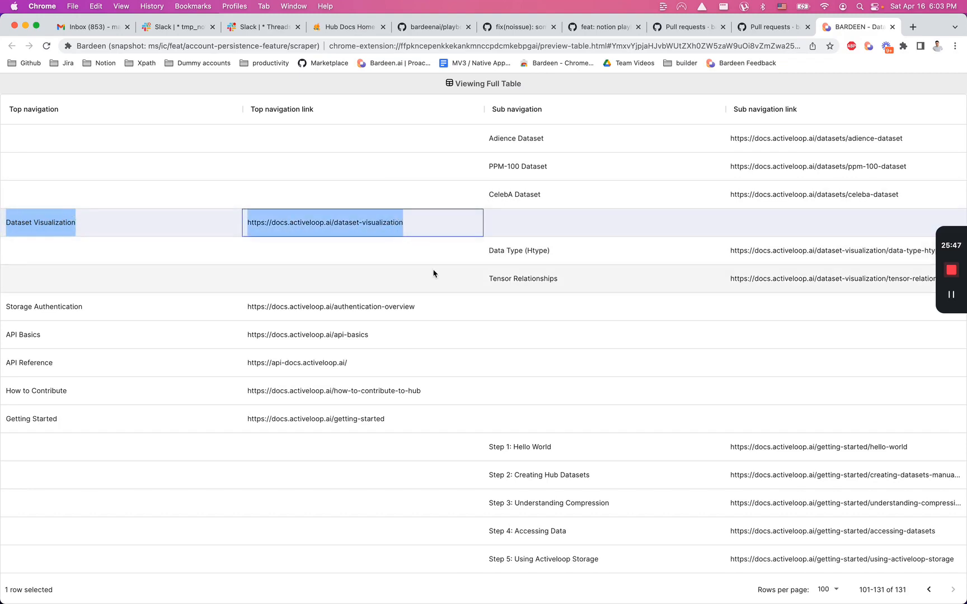
pyautogui.moveTo(594, 258); pyautogui.dragTo(592, 280)
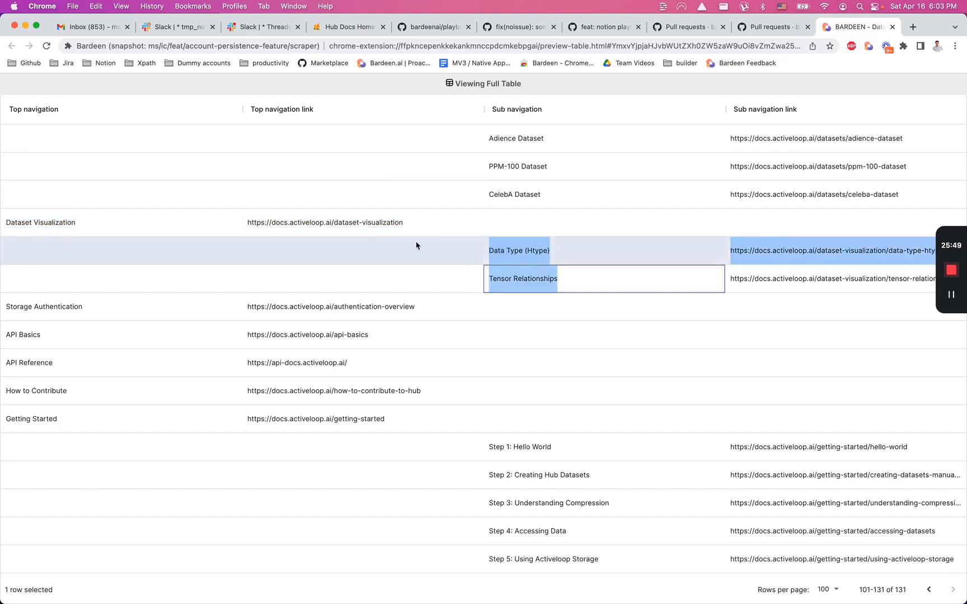
pyautogui.moveTo(21, 223); pyautogui.dragTo(404, 224)
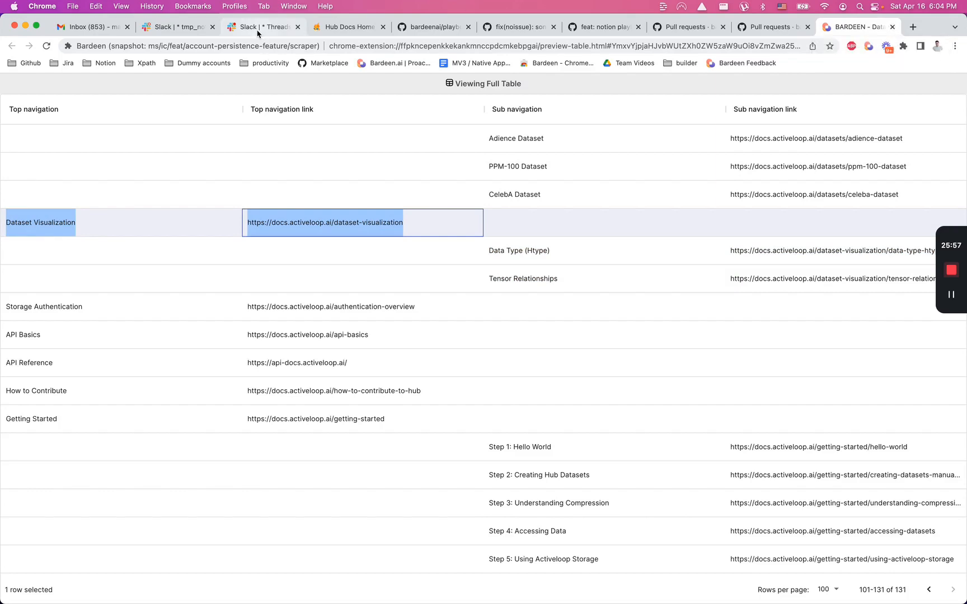
# Return to the Activeloop docs page, reload it and open the "Activeloop scraping demo" playbook in the Bardeen builder
pyautogui.click(329, 33)
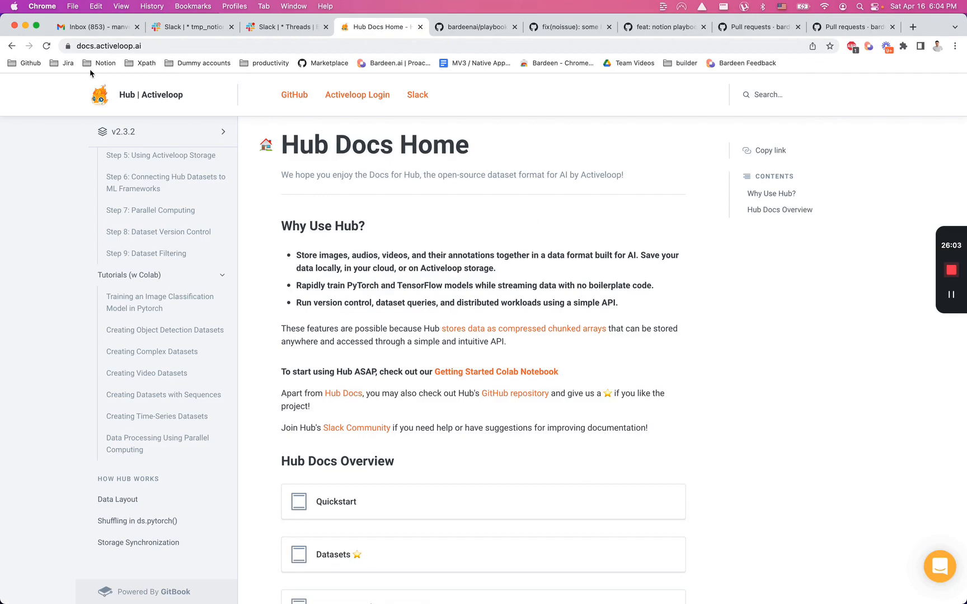
pyautogui.click(46, 46)
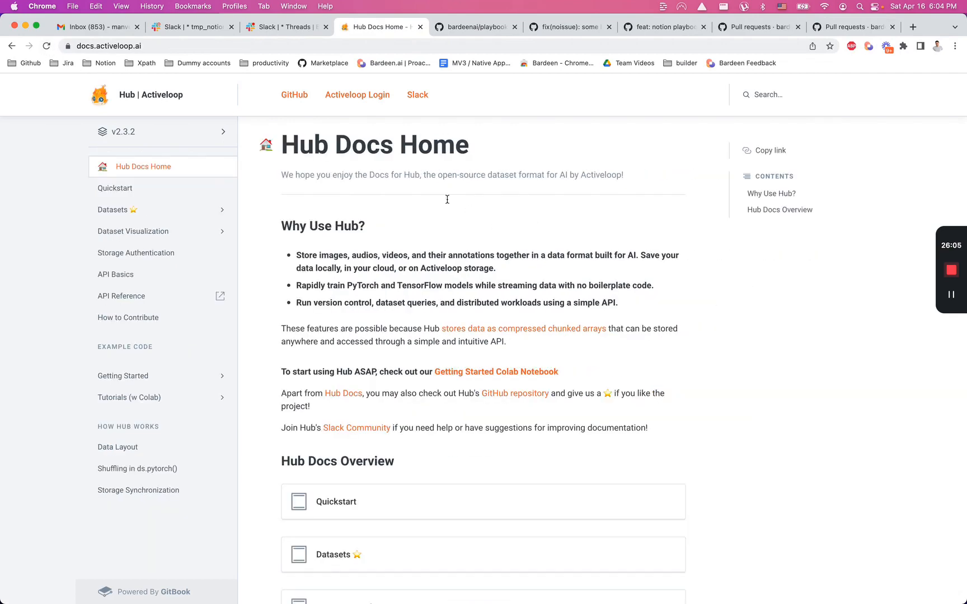
pyautogui.click(868, 47)
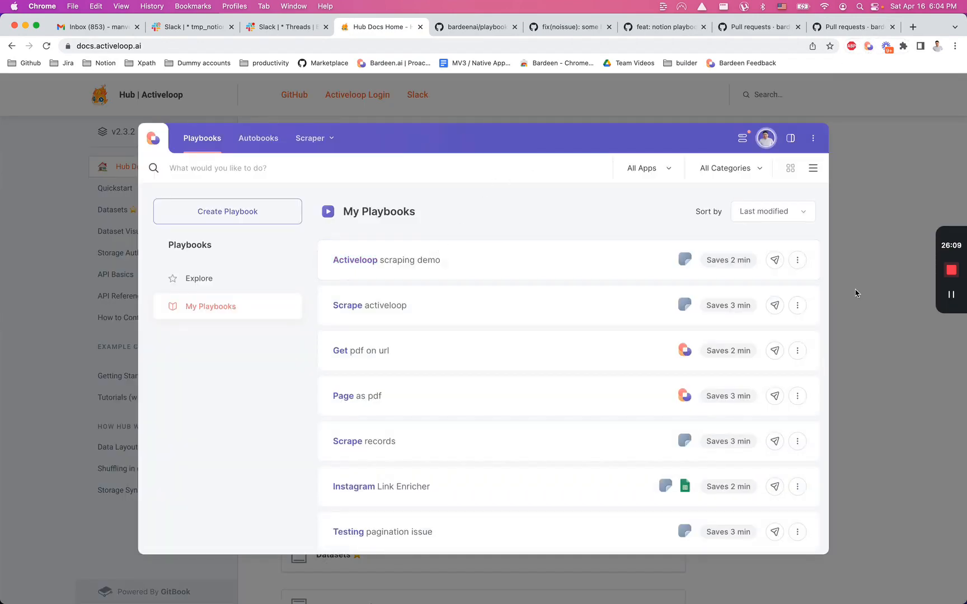
pyautogui.click(796, 261)
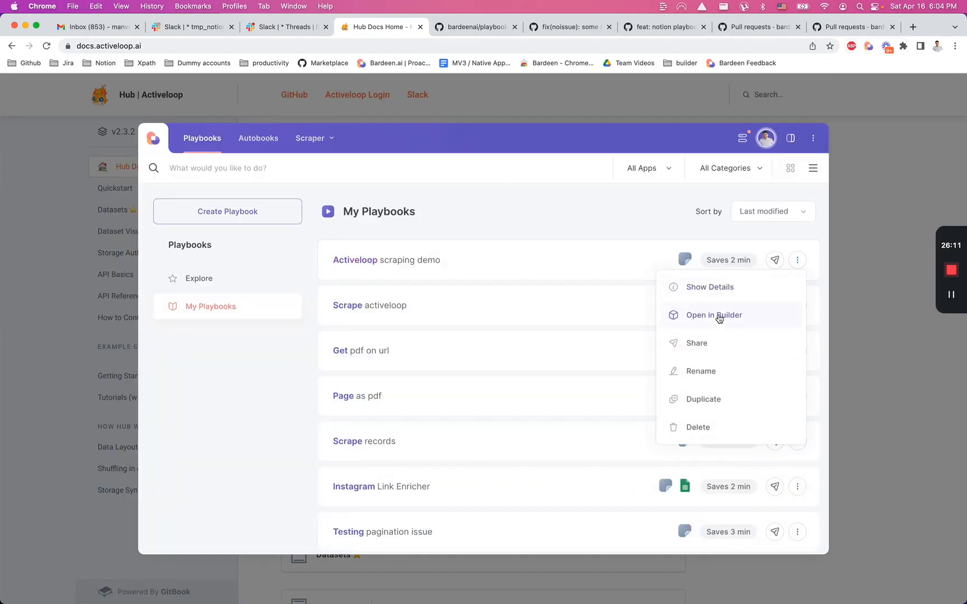
pyautogui.click(719, 317)
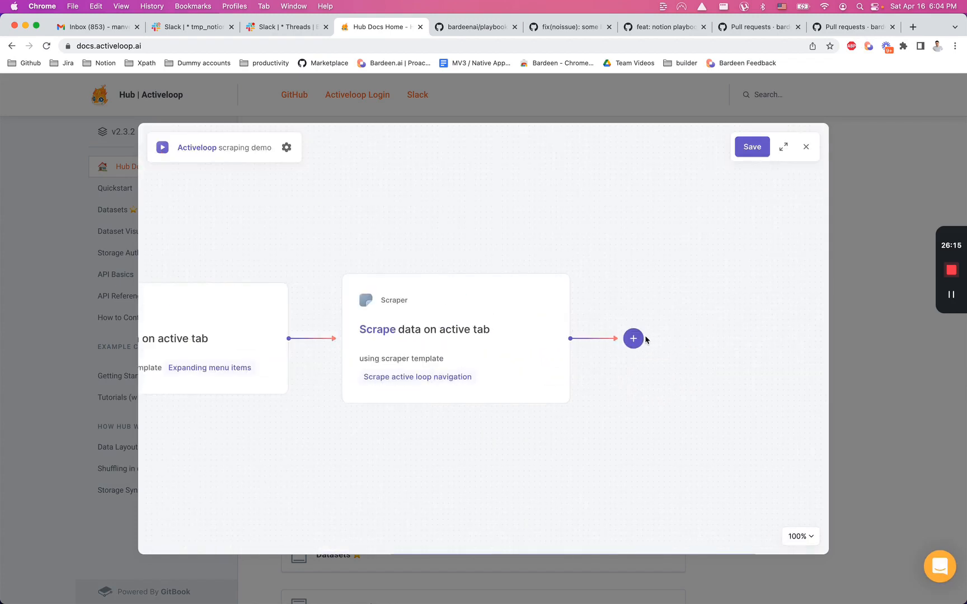
# Append an "Add rows to Google Sheet" action using the table from Action 2, then save the playbook and close the builder
pyautogui.click(633, 339)
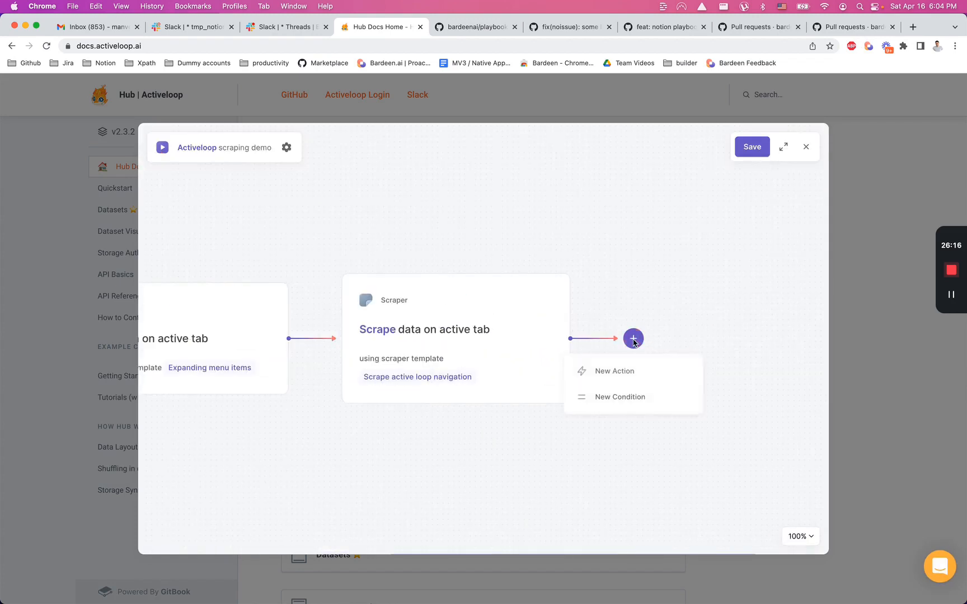
pyautogui.click(613, 372)
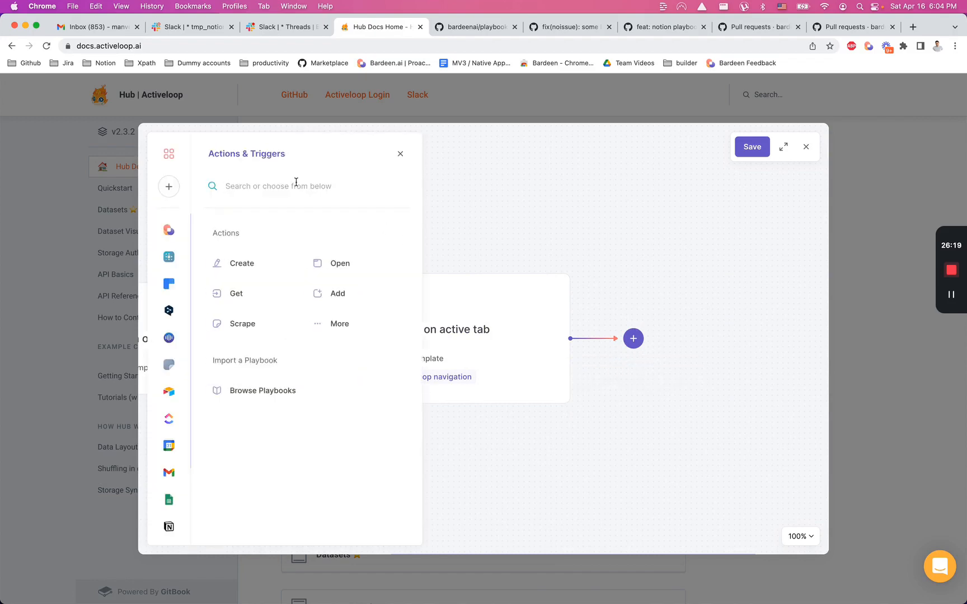
pyautogui.write('sheet')
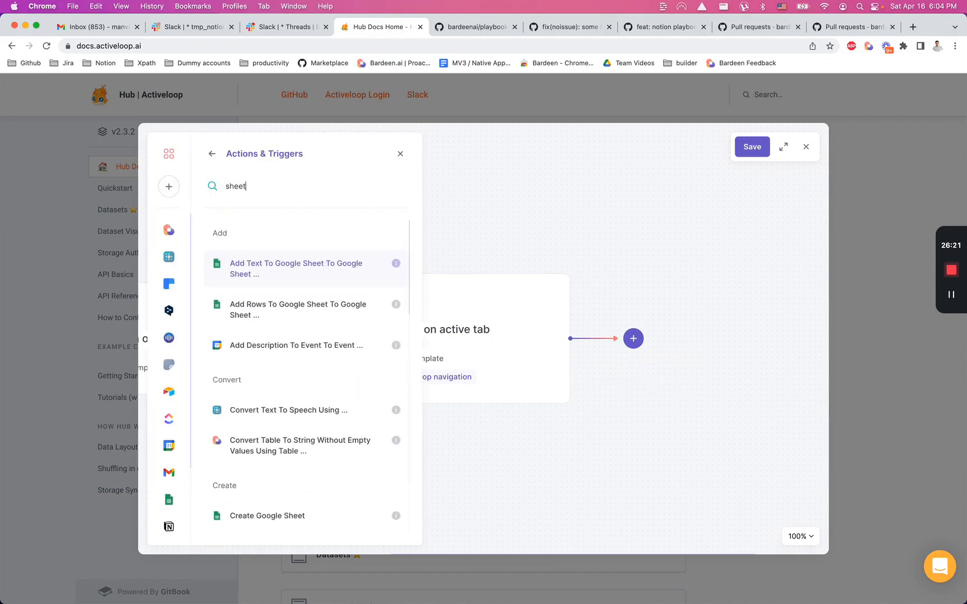
pyautogui.click(300, 308)
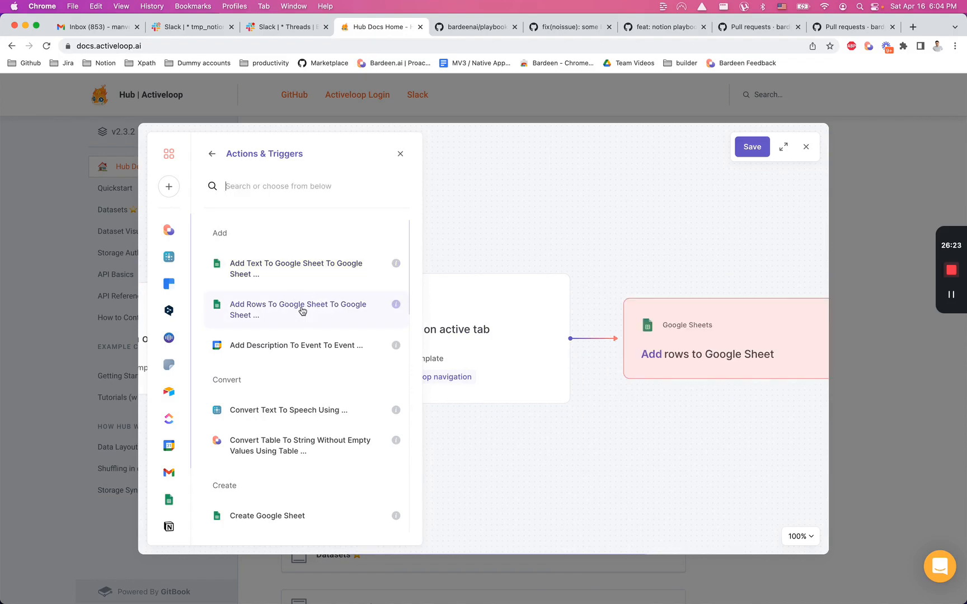
pyautogui.click(249, 283)
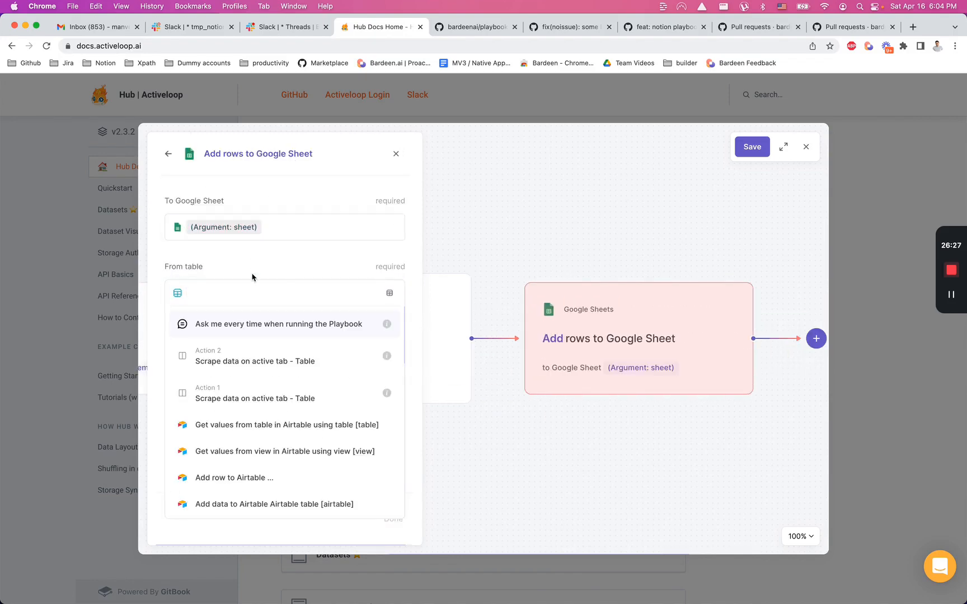
pyautogui.click(249, 358)
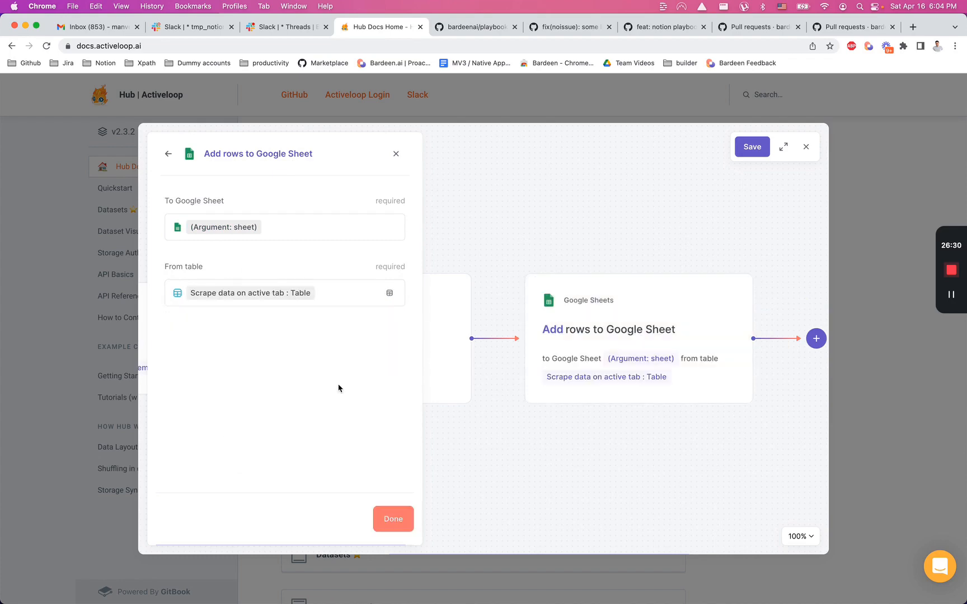
pyautogui.click(394, 519)
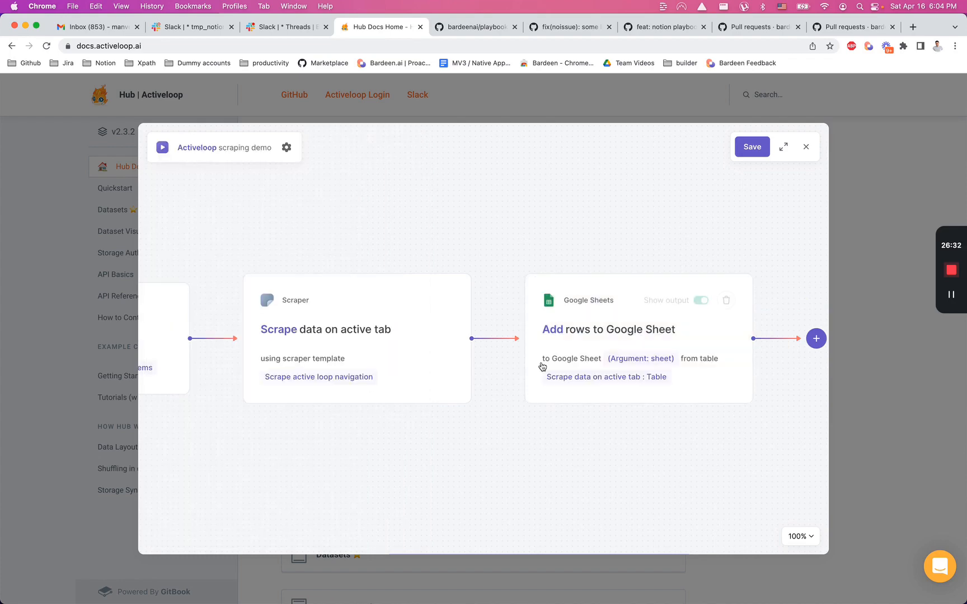
pyautogui.click(752, 148)
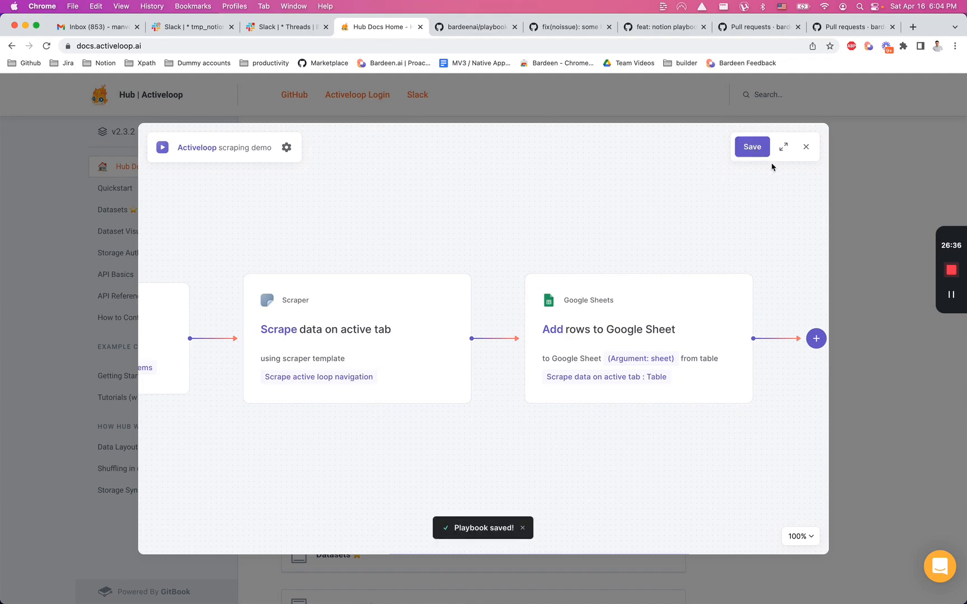
pyautogui.click(806, 147)
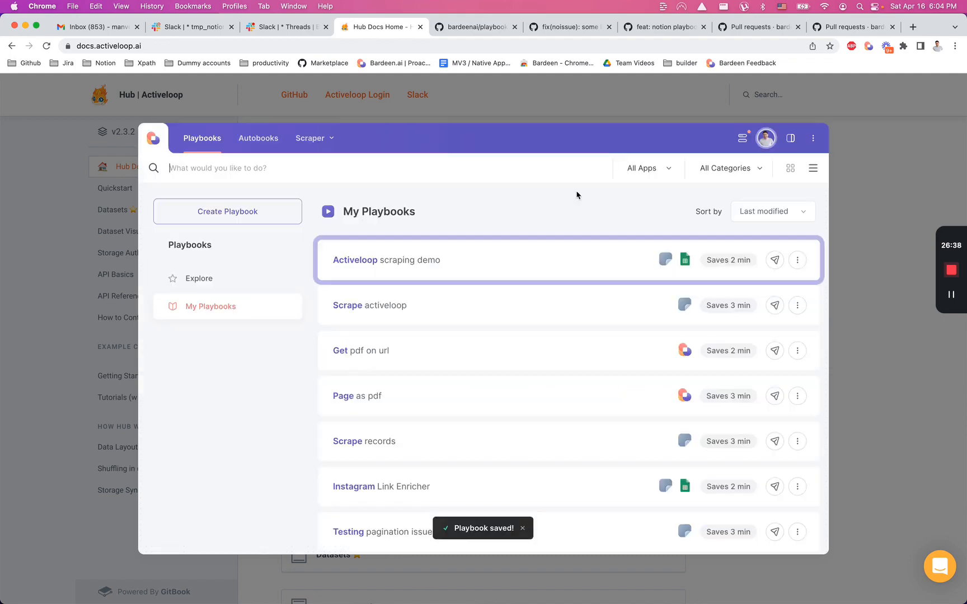
# Run the "Activeloop scraping demo" playbook with Bardeen-testing as the target sheet and view that sheet
pyautogui.click(452, 259)
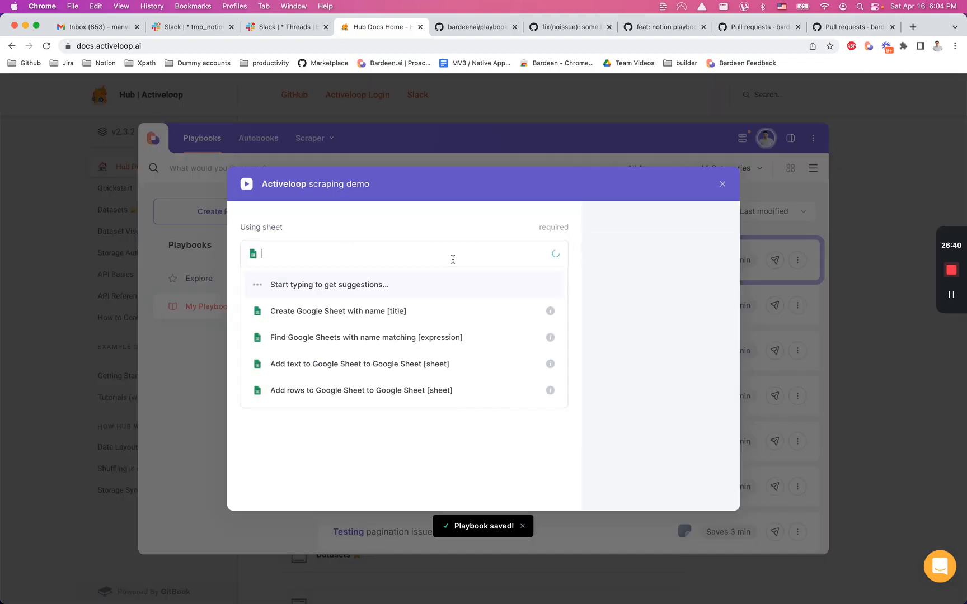
pyautogui.write('testing')
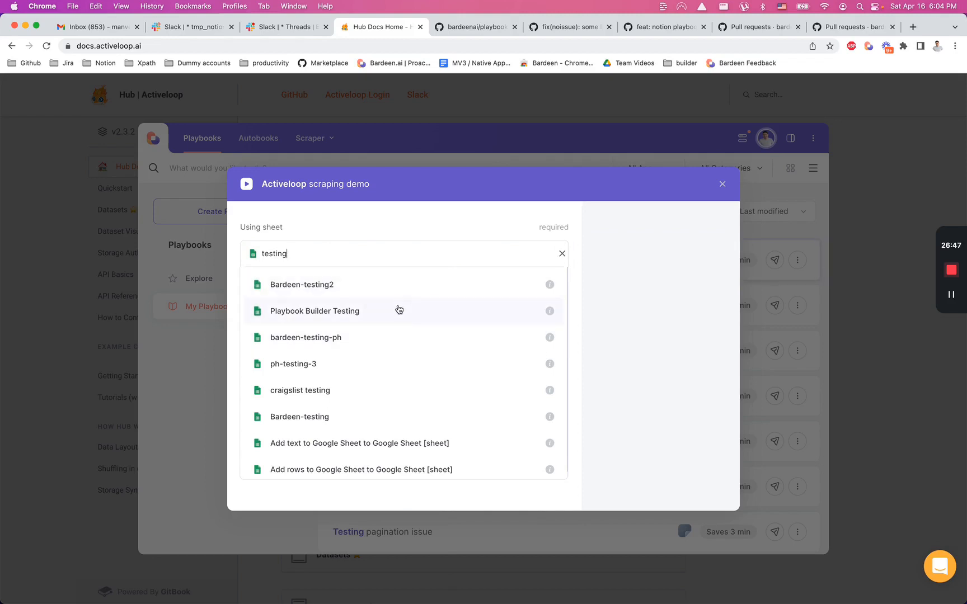
pyautogui.click(358, 415)
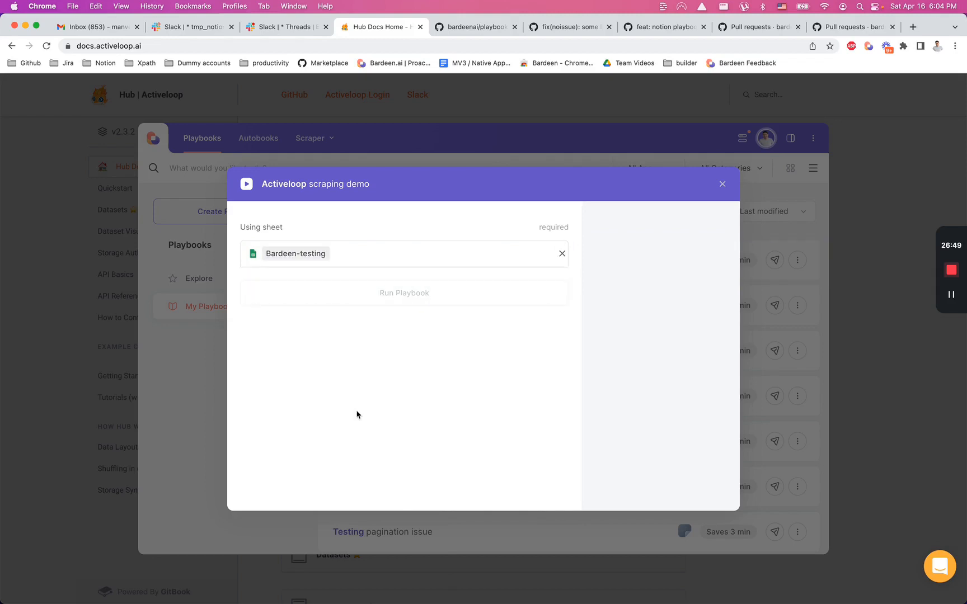
pyautogui.click(407, 287)
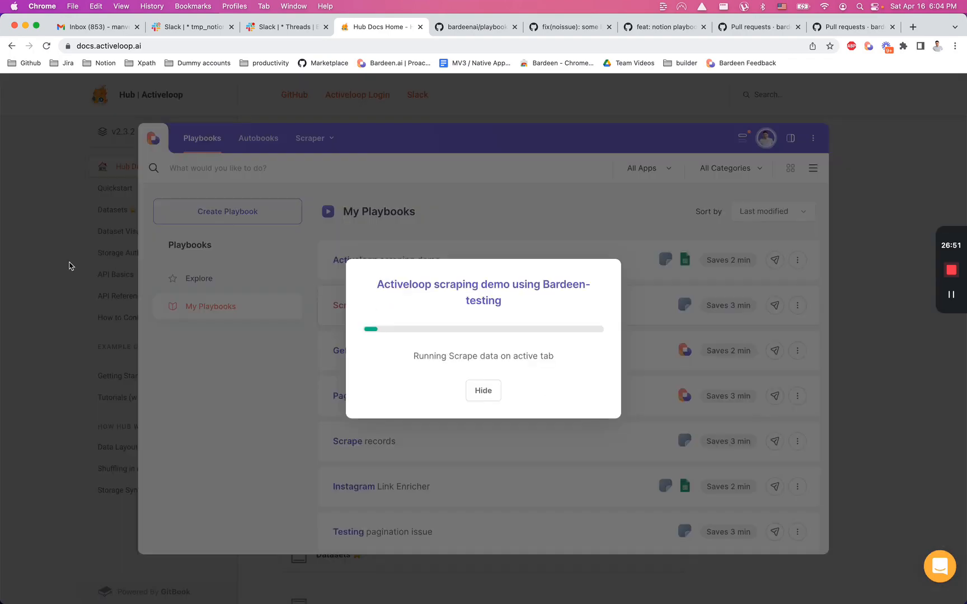
pyautogui.scroll(-10, 63, 269)
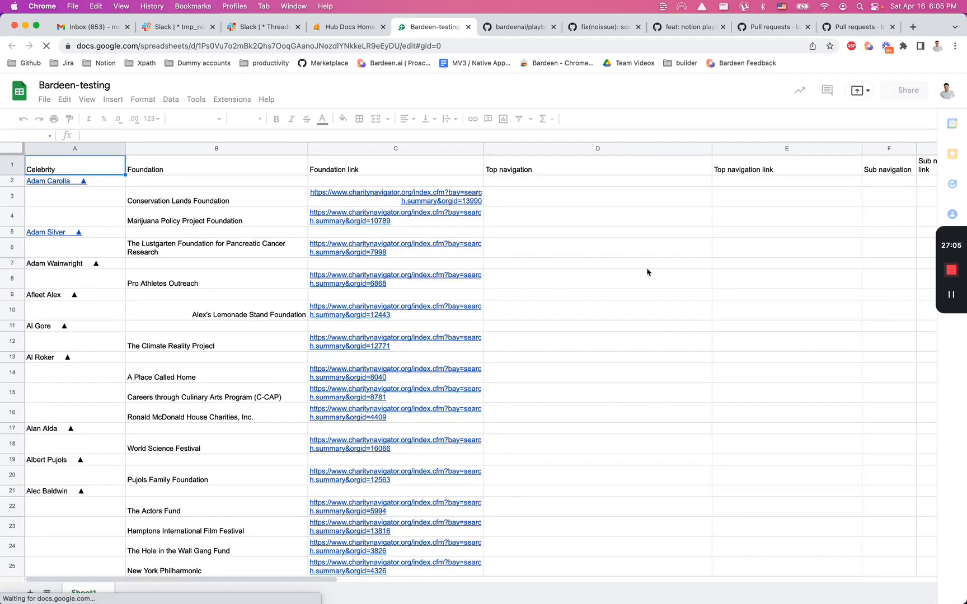
# Clear all data from the Bardeen-testing spreadsheet and close it
pyautogui.press('super+a')
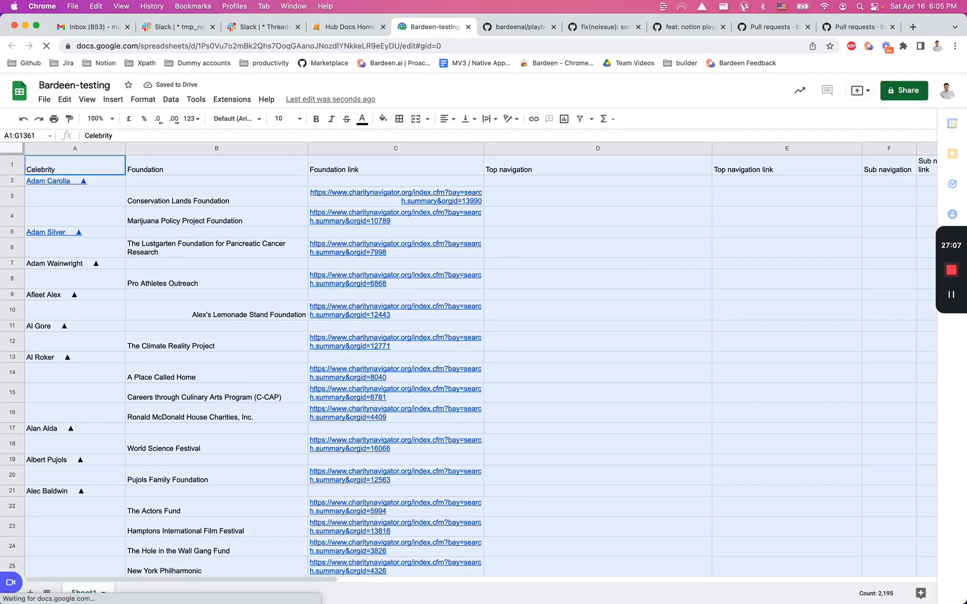
pyautogui.press('Delete')
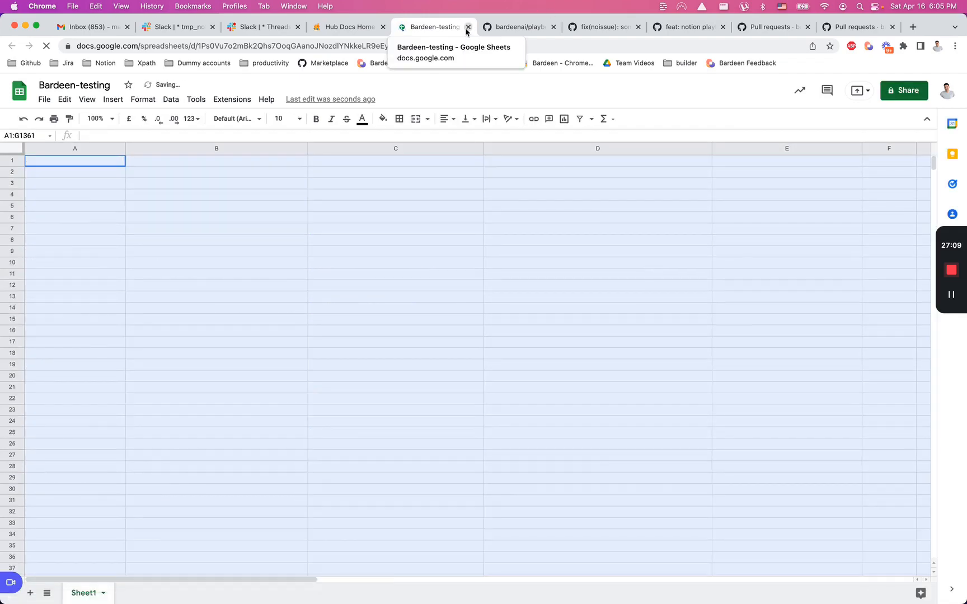
pyautogui.click(468, 27)
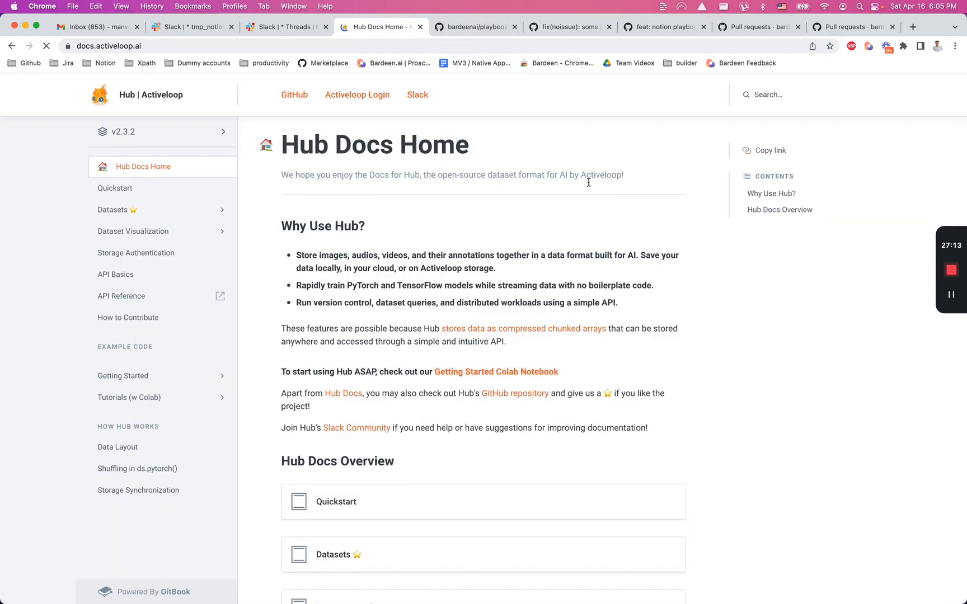
# Run "Activeloop scraping demo" again on the reloaded docs page, writing to the emptied Bardeen-testing sheet
pyautogui.click(868, 46)
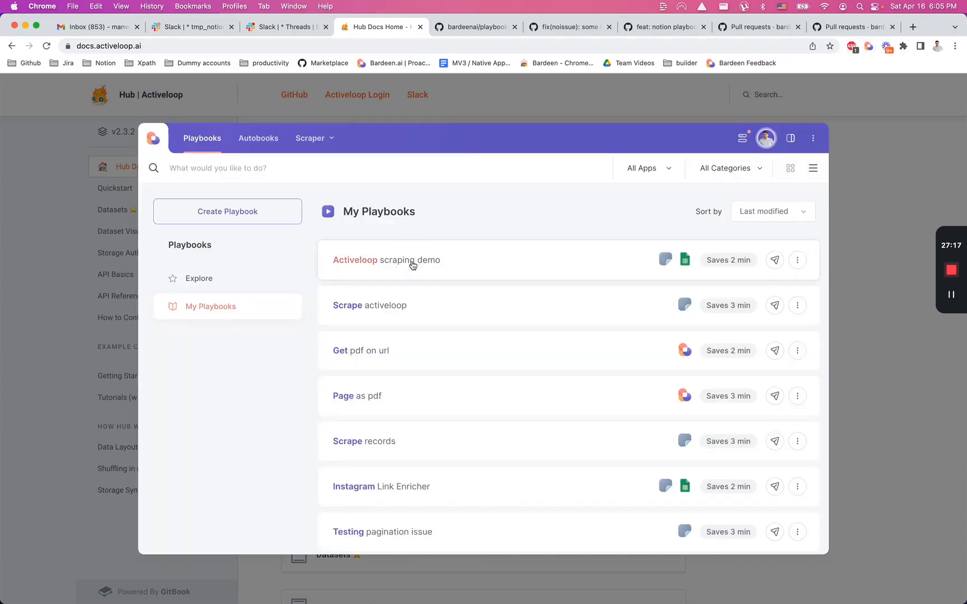
pyautogui.click(412, 265)
pyautogui.write('t')
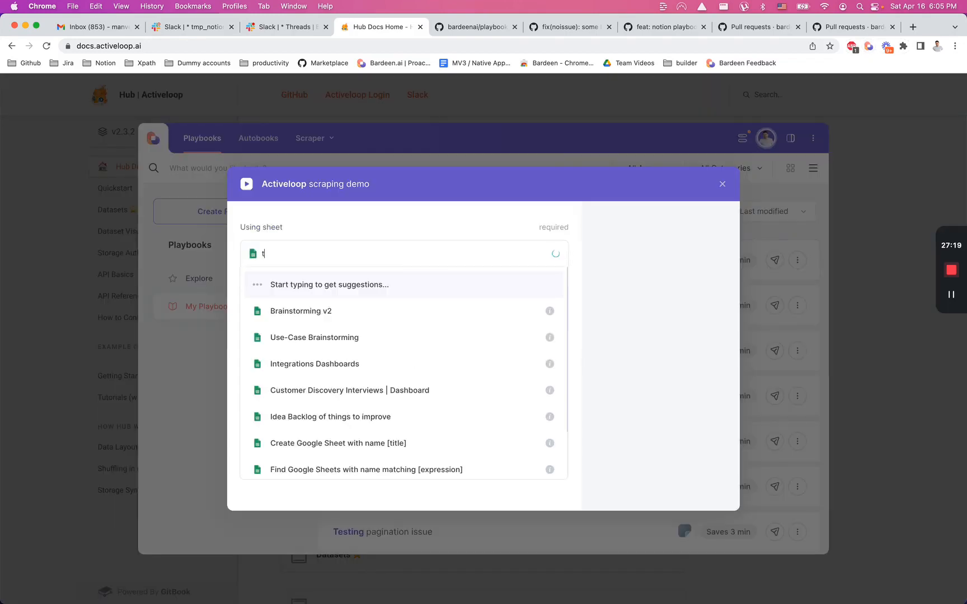
pyautogui.write('esting')
pyautogui.click(338, 415)
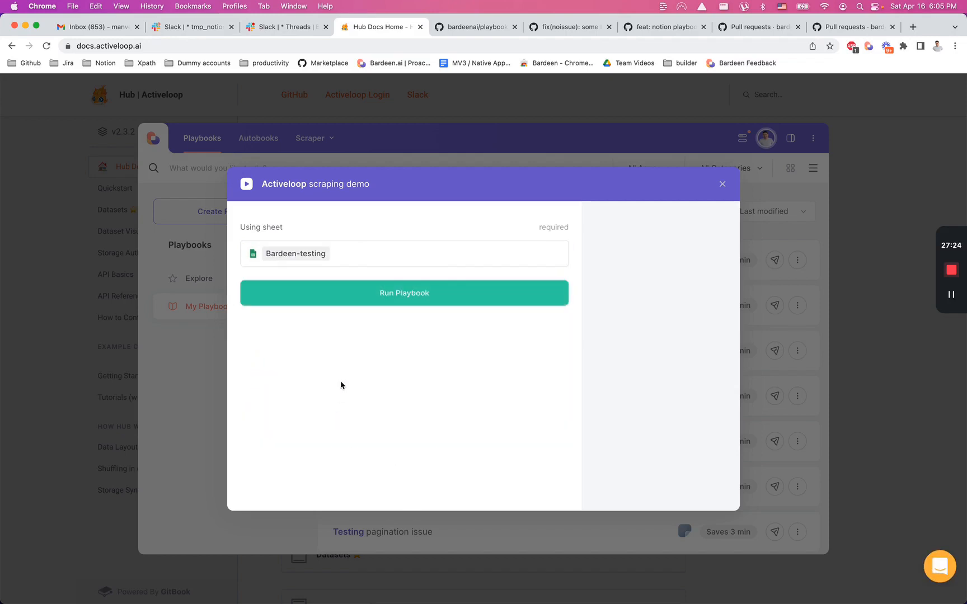
pyautogui.click(337, 303)
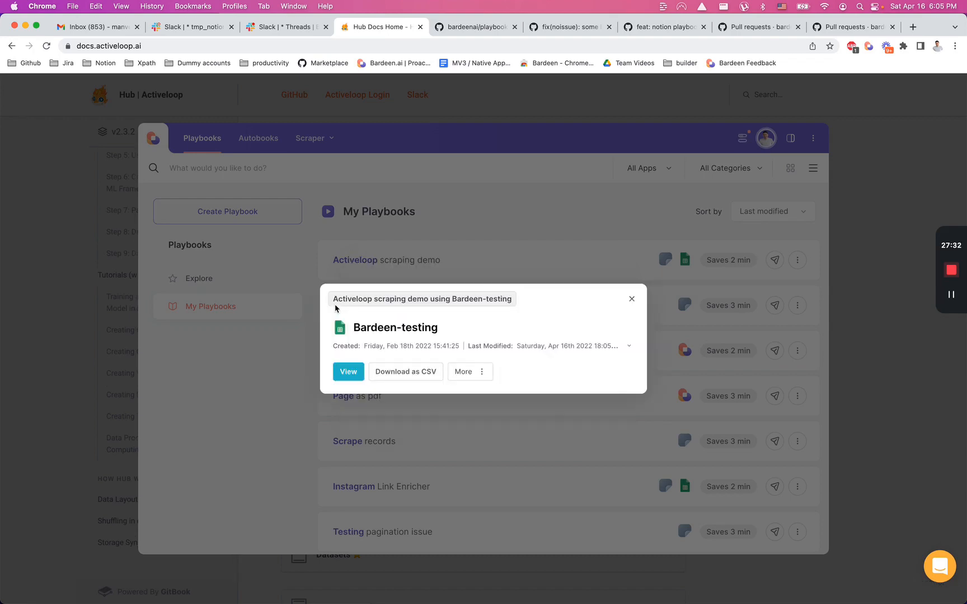
# Open the Bardeen-testing sheet to look through the exported navigation rows, then close it and check the docs sidebar
pyautogui.click(347, 371)
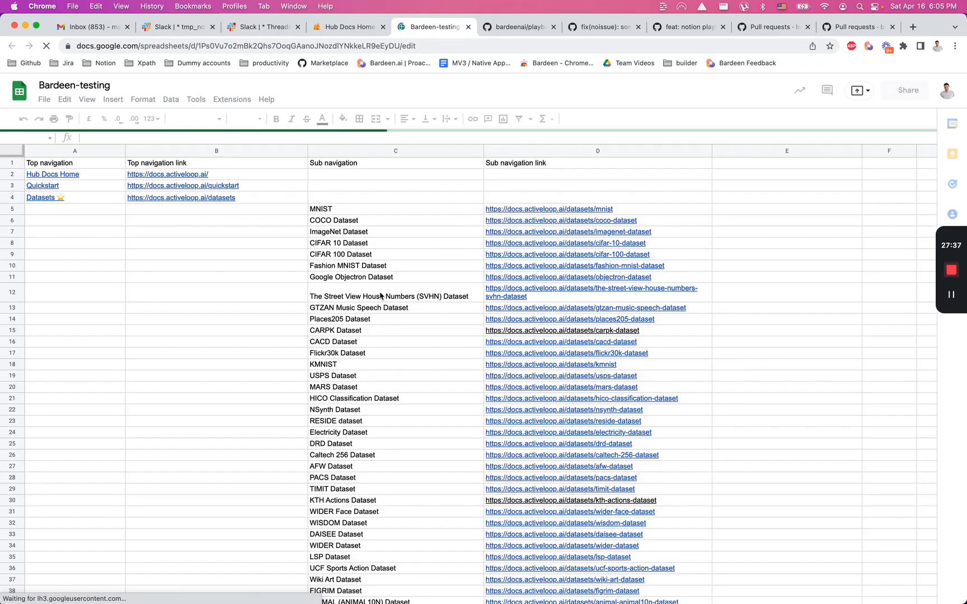
pyautogui.scroll(-10, 379, 295)
pyautogui.scroll(-20, 380, 295)
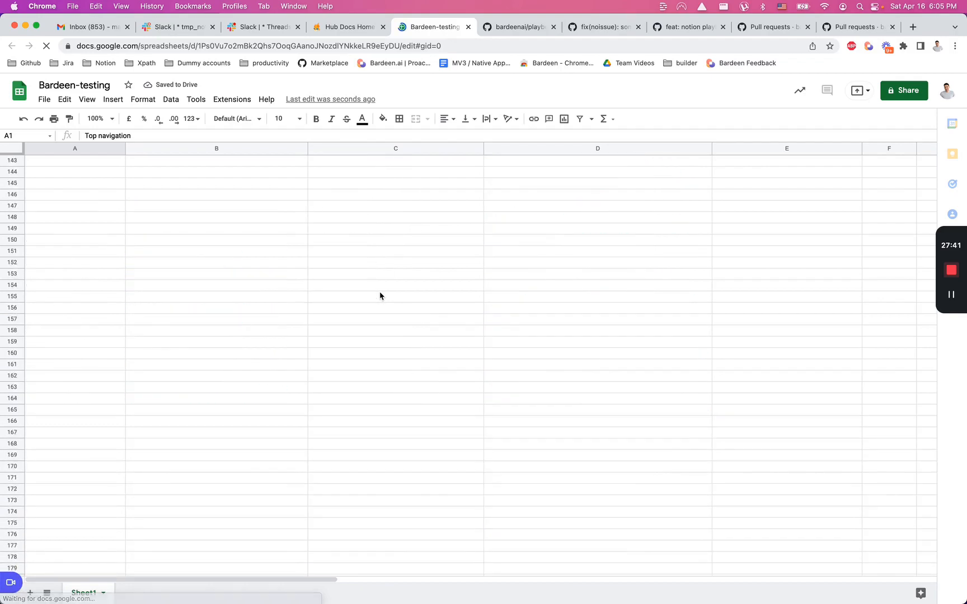
pyautogui.scroll(20, 380, 296)
pyautogui.scroll(20, 379, 296)
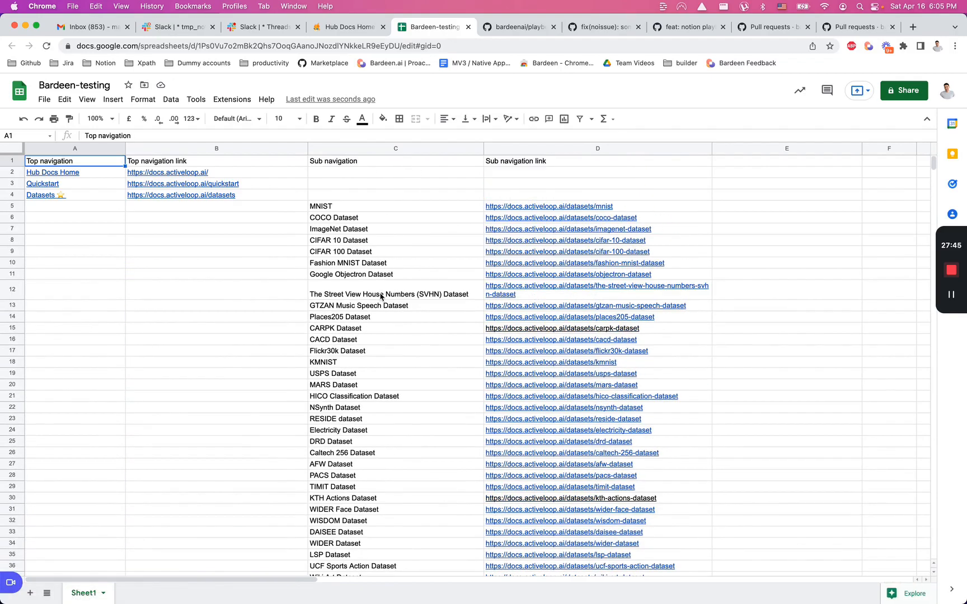
pyautogui.press('super+w')
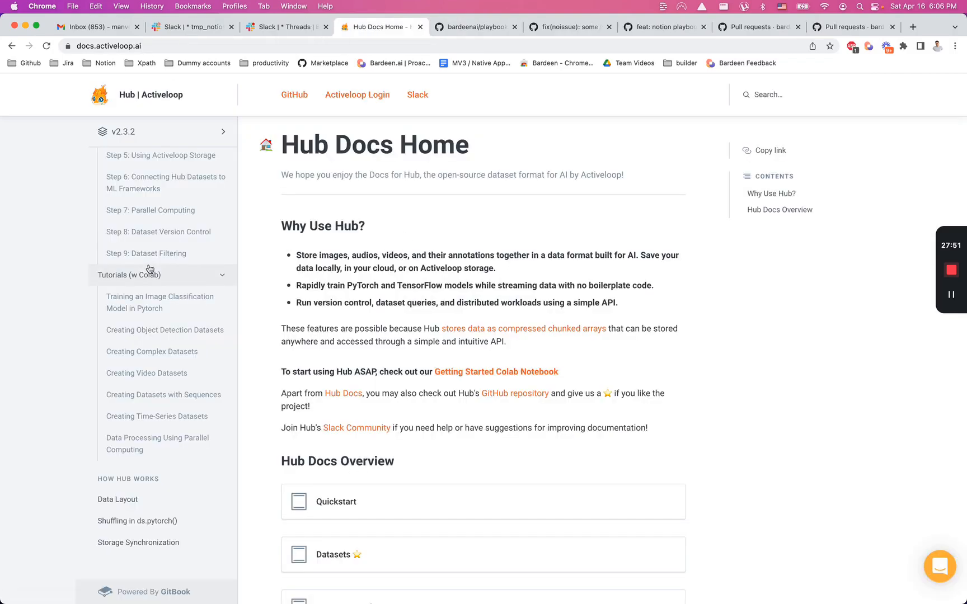
pyautogui.scroll(15, 151, 257)
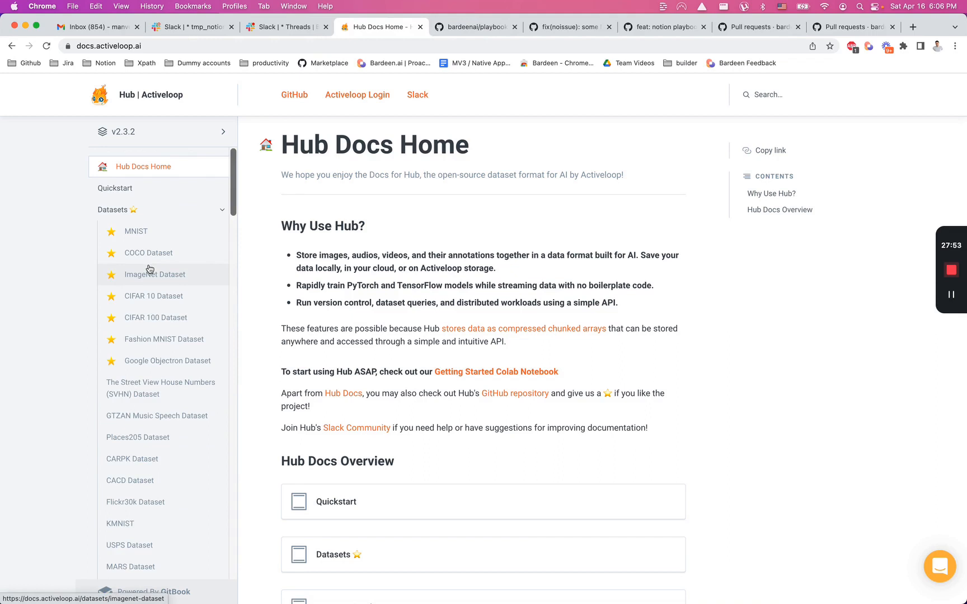